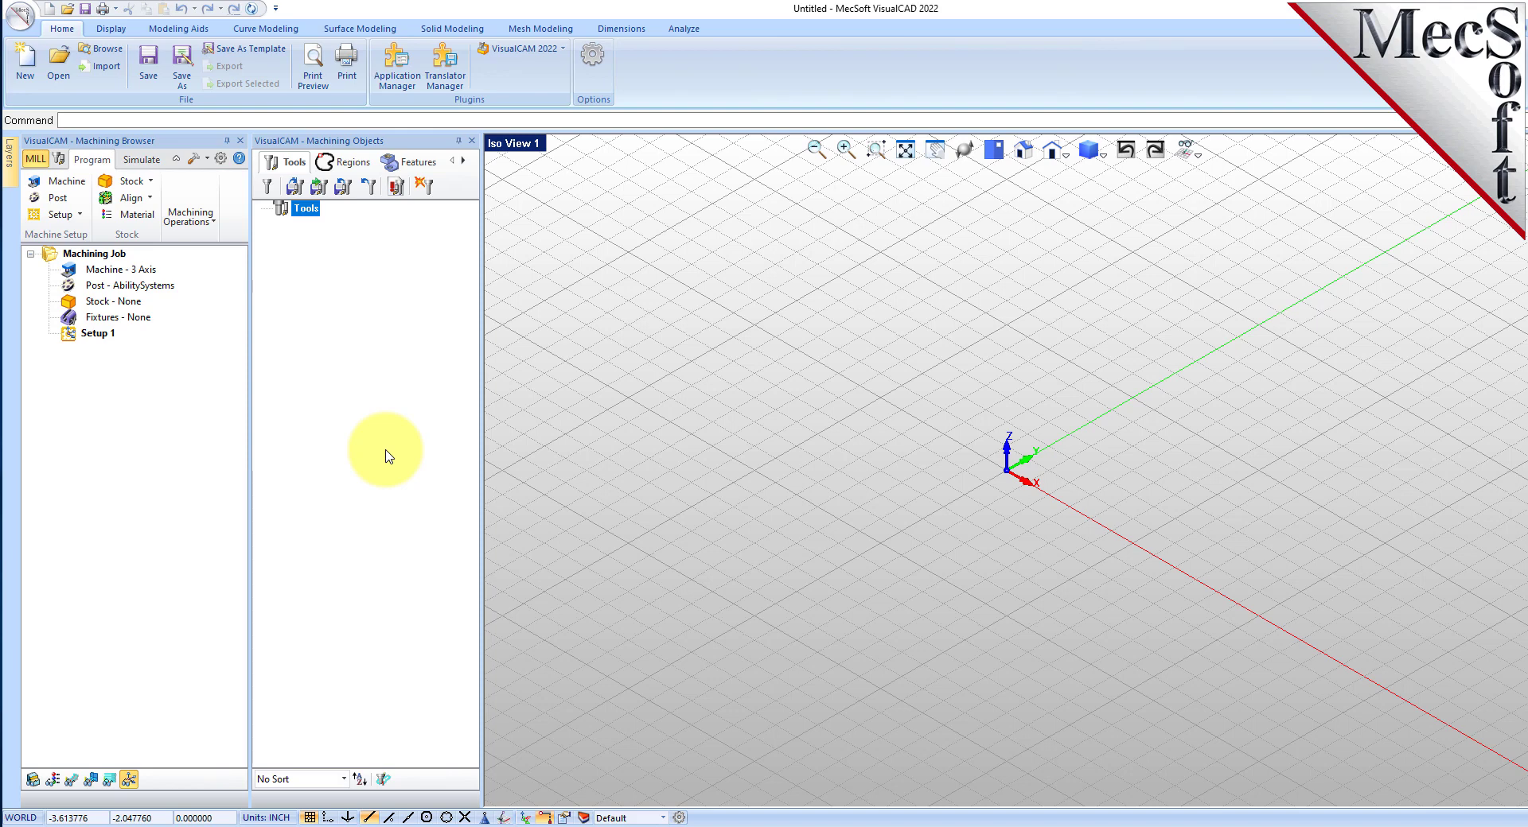
# Step: Close the Machining Objects and Machining Browser panels, leaving only the empty 3D view
pyautogui.click(472, 141)
pyautogui.click(240, 141)
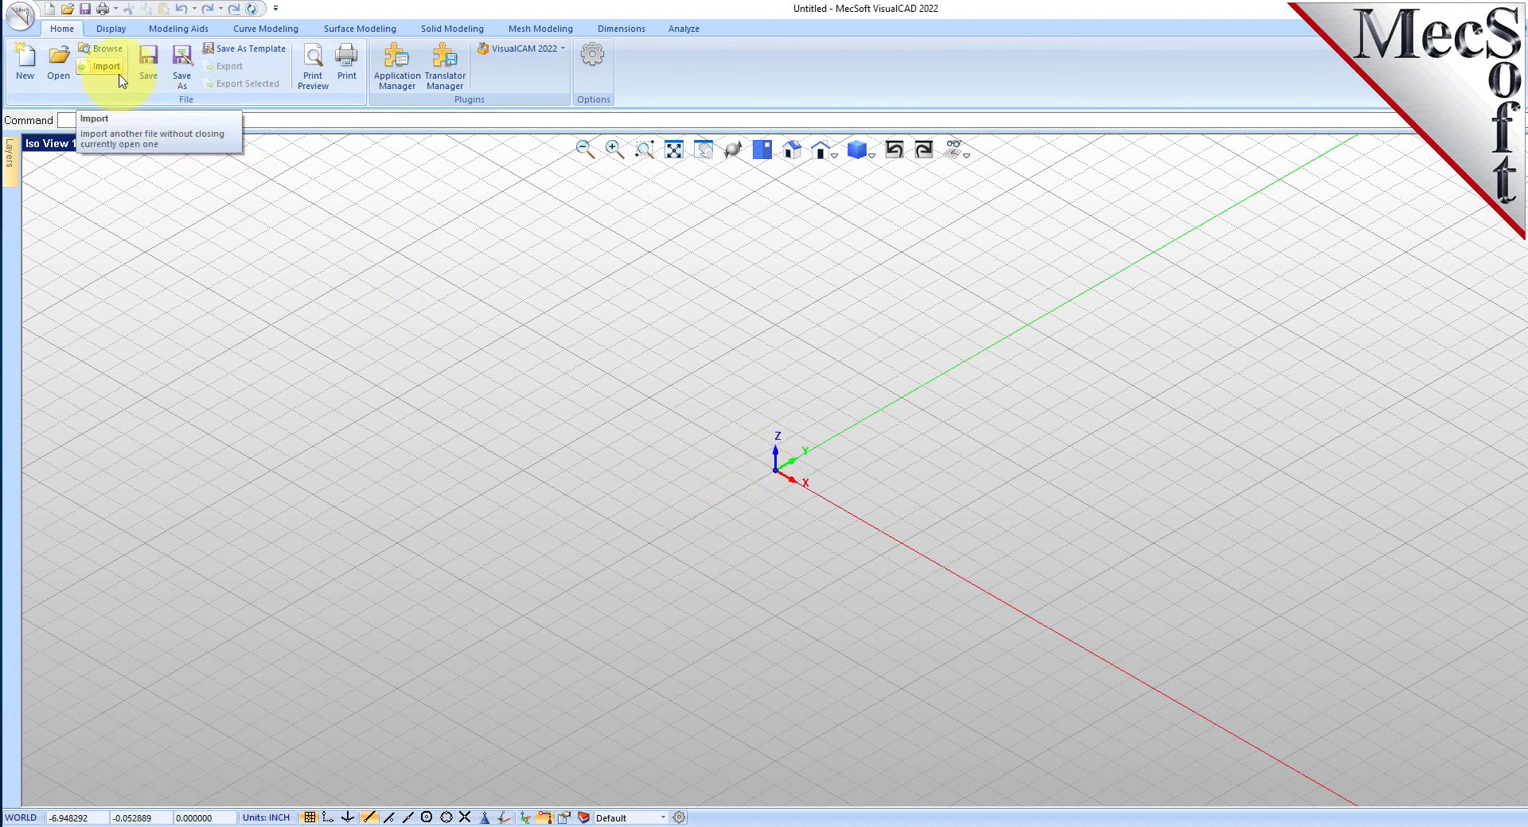
# Step: Choose MILL from the VisualCAM 2022 dropdown to reopen the machining panels
pyautogui.click(564, 51)
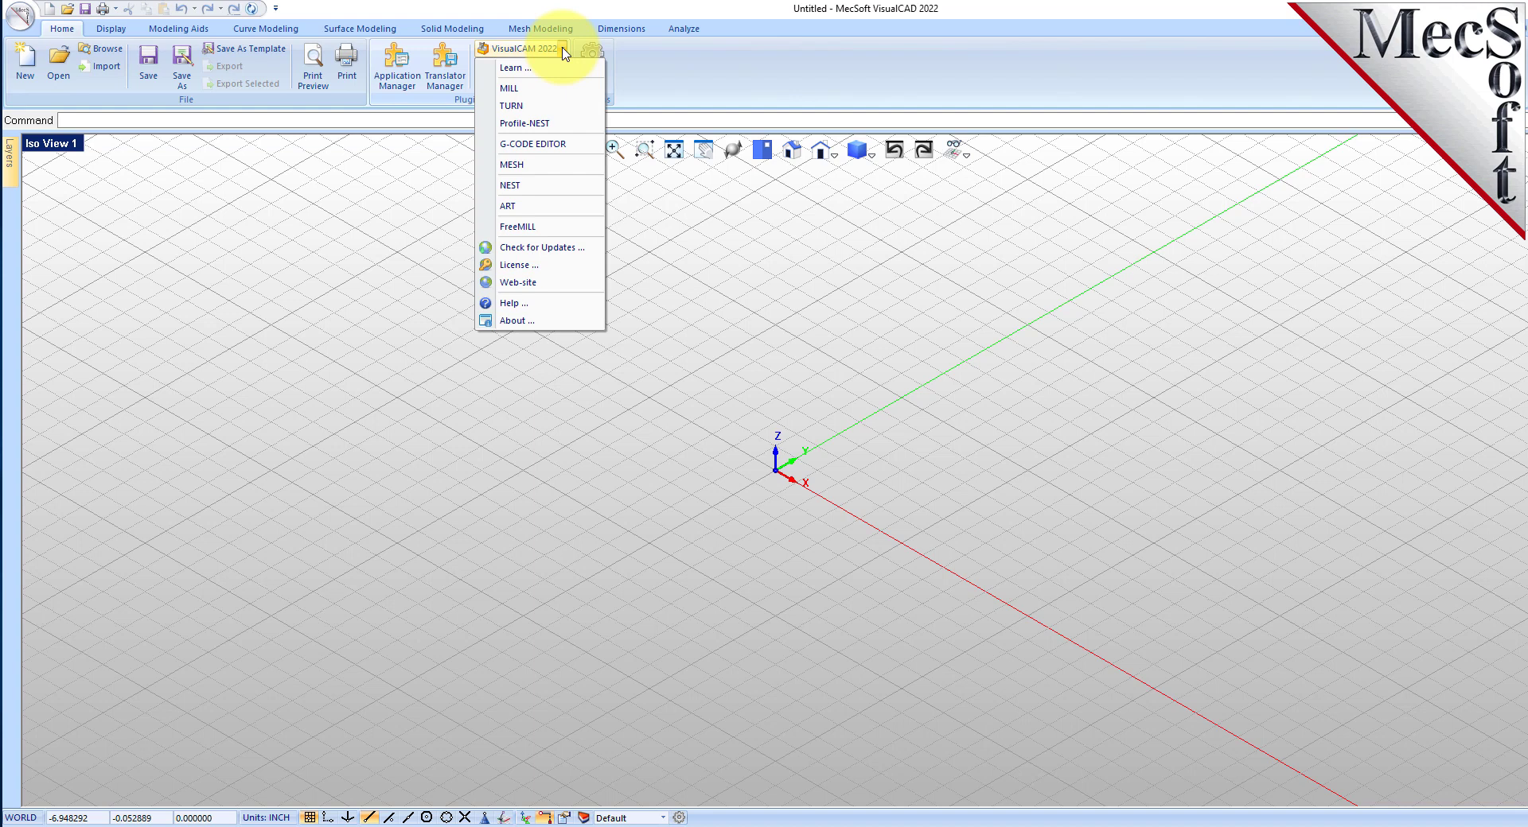
pyautogui.click(549, 89)
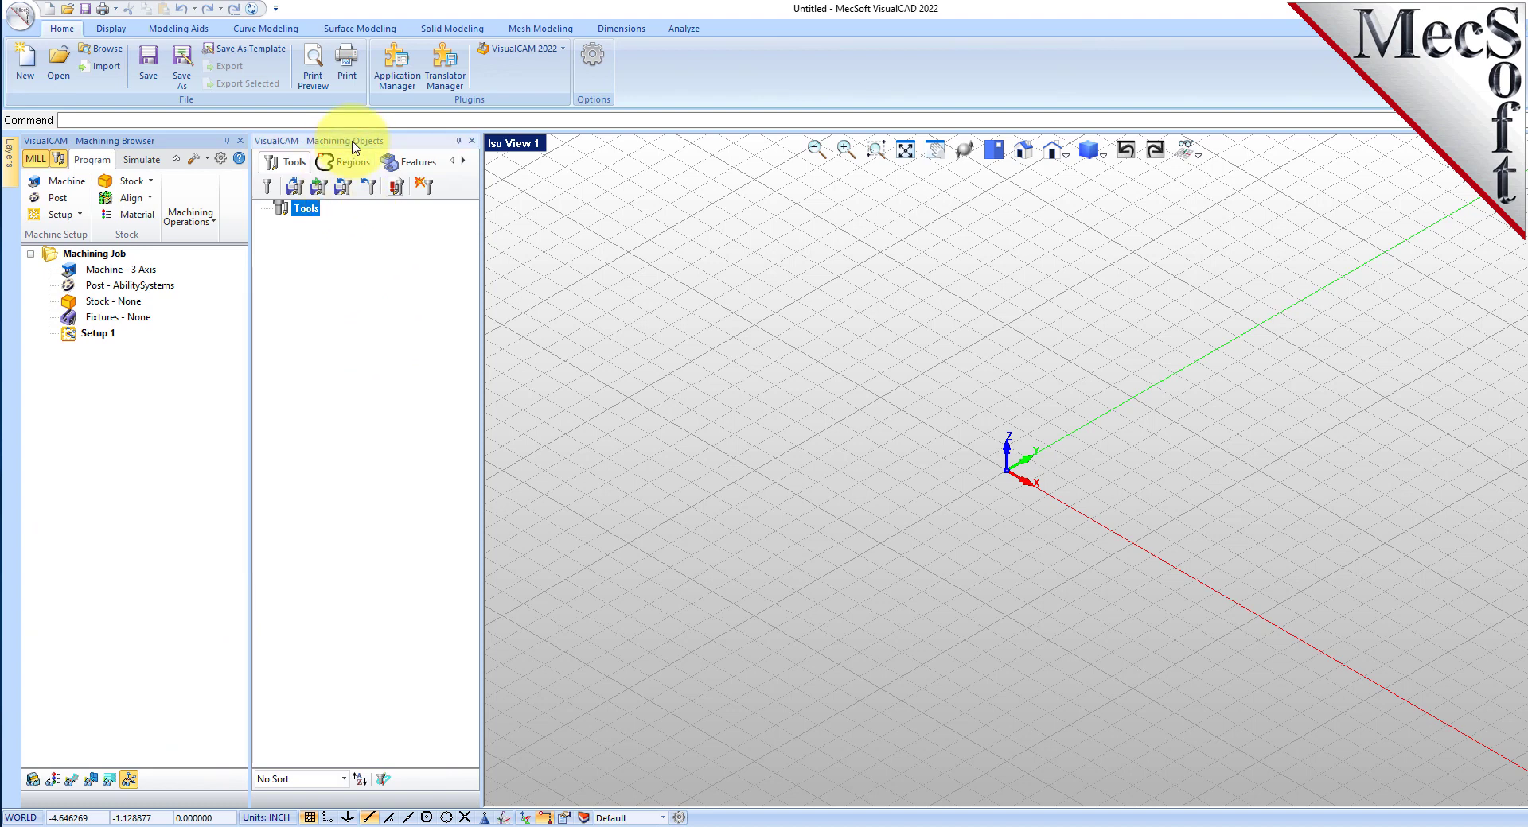
# Step: Dock Machining Objects below the Machining Browser and narrow the left panel column
pyautogui.moveTo(353, 148); pyautogui.dragTo(360, 450)
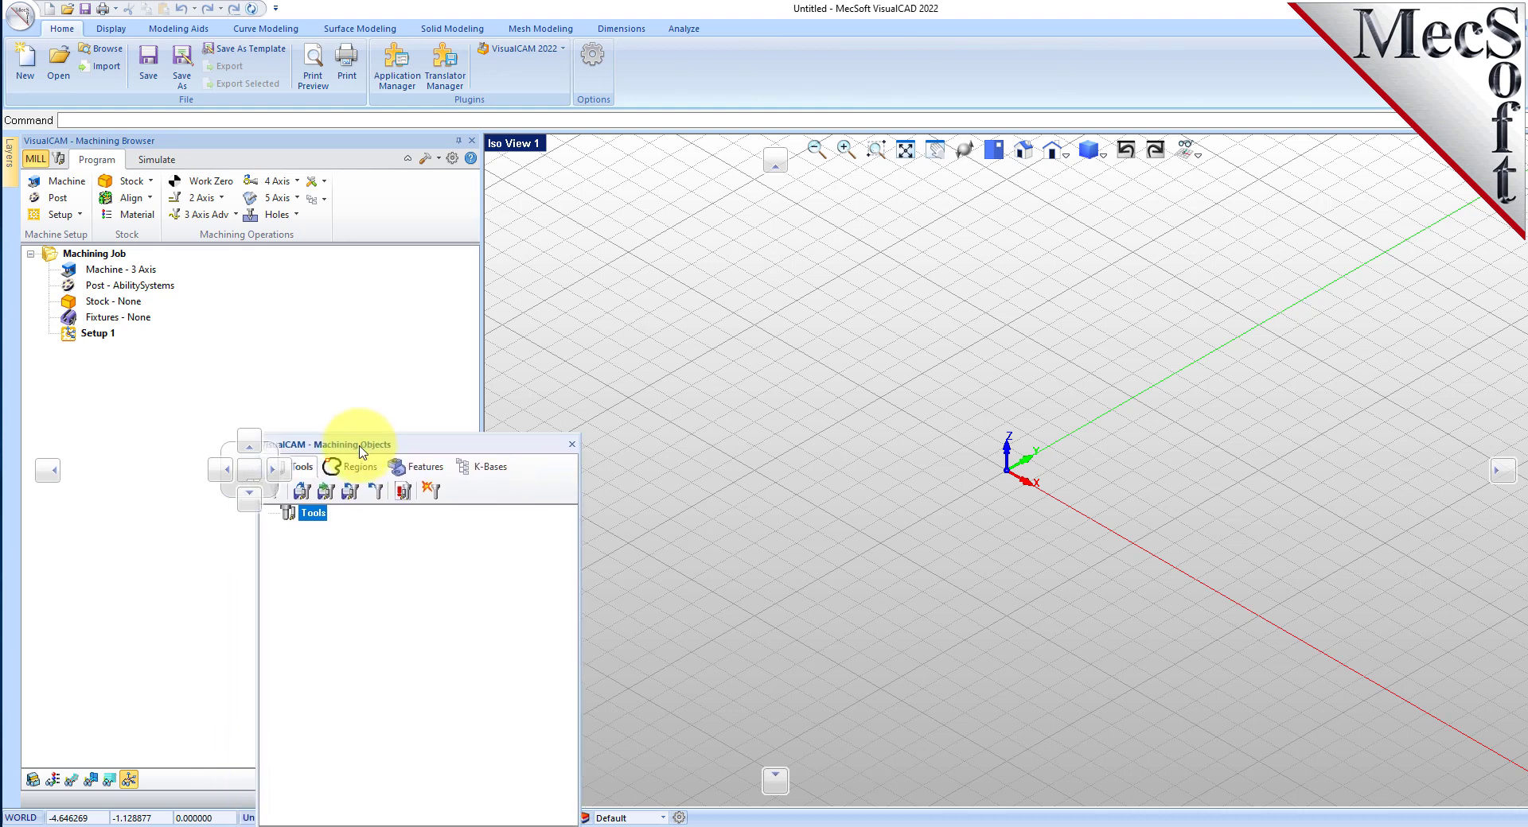
pyautogui.moveTo(360, 451); pyautogui.dragTo(251, 510)
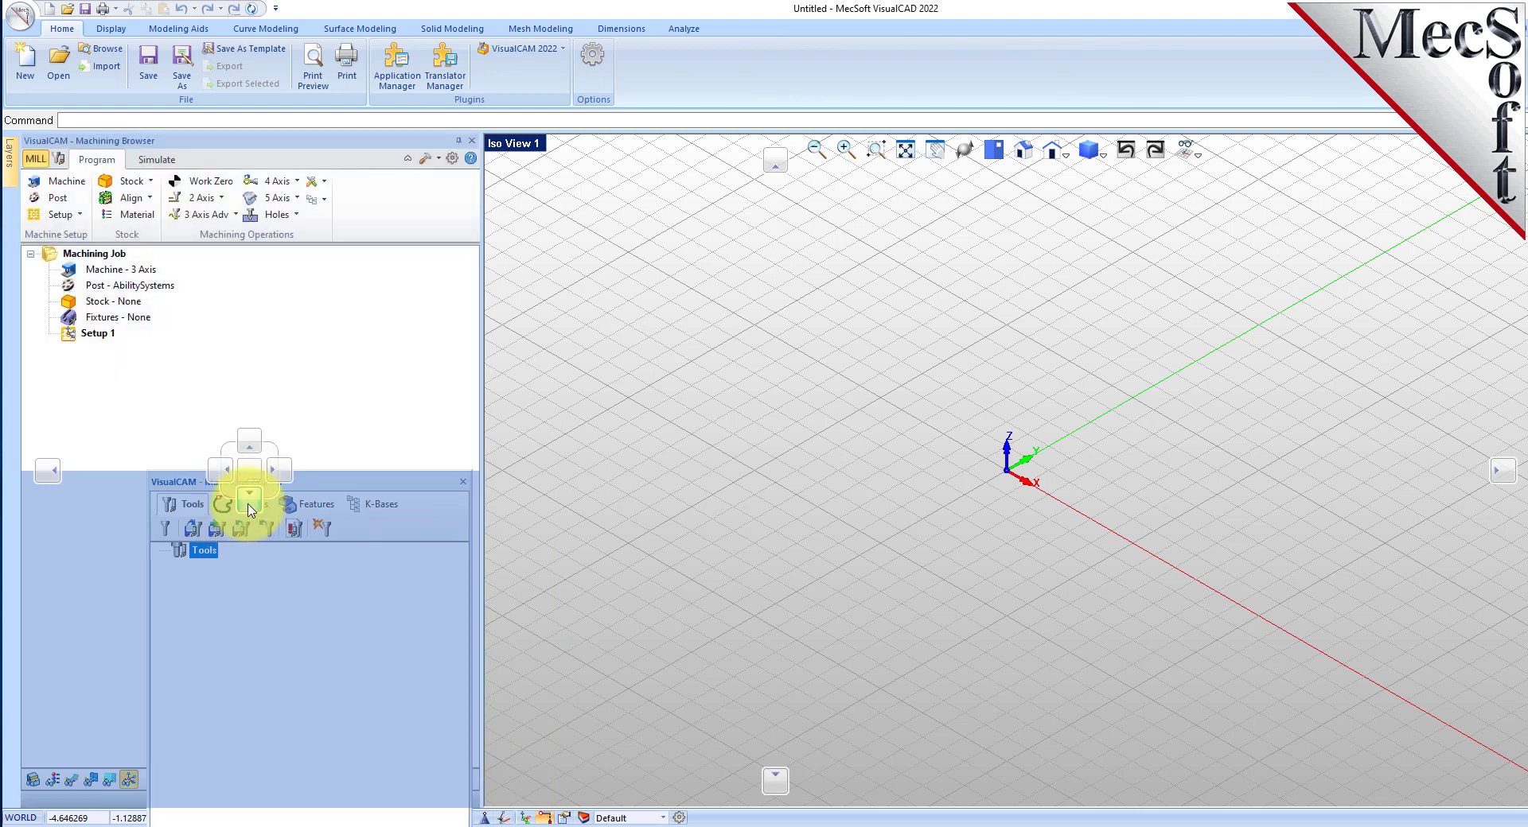
pyautogui.moveTo(252, 510); pyautogui.dragTo(252, 510)
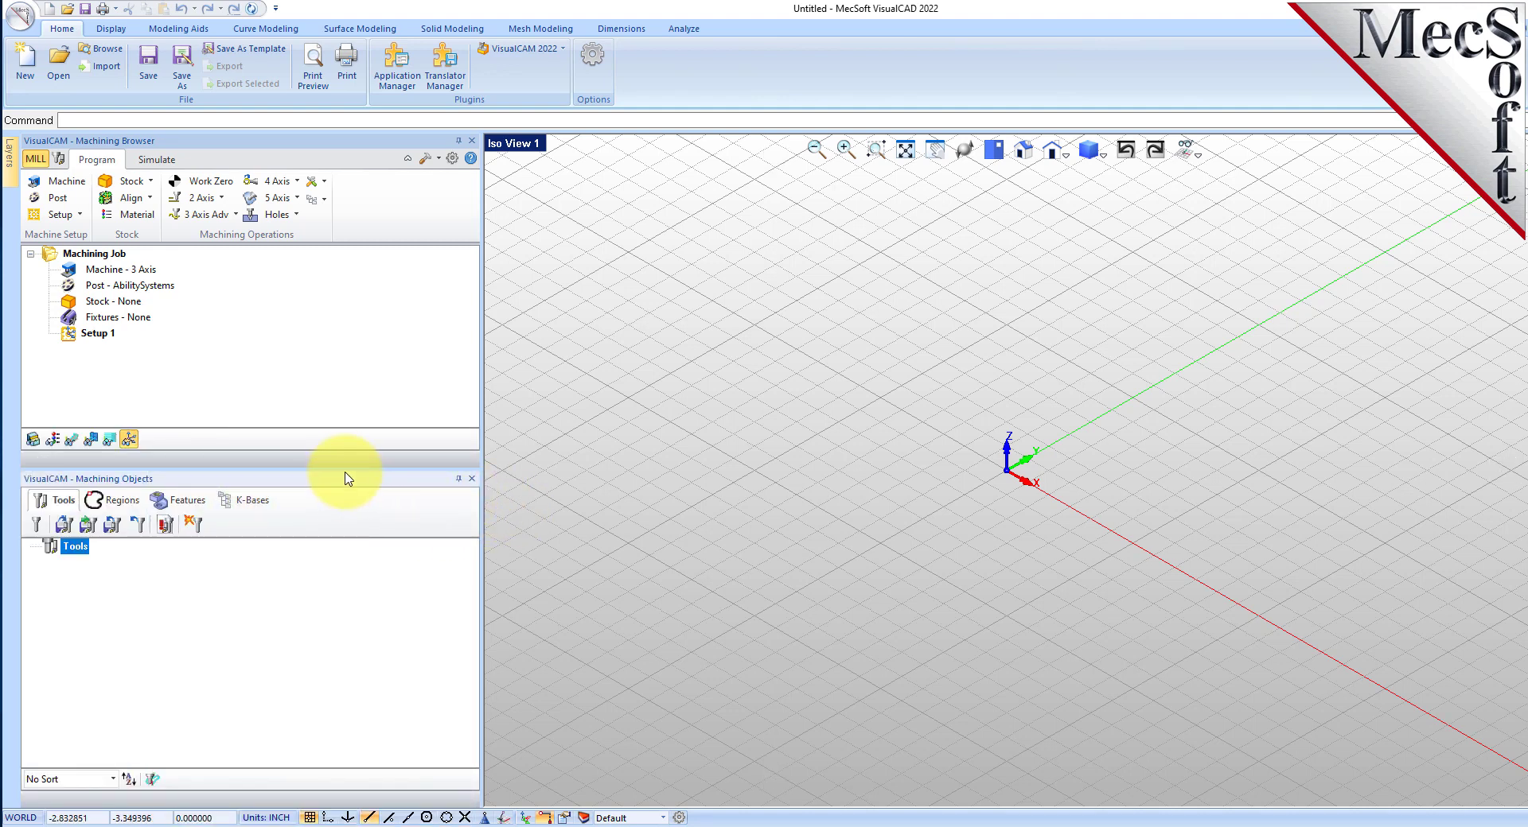
pyautogui.moveTo(339, 470); pyautogui.dragTo(333, 536)
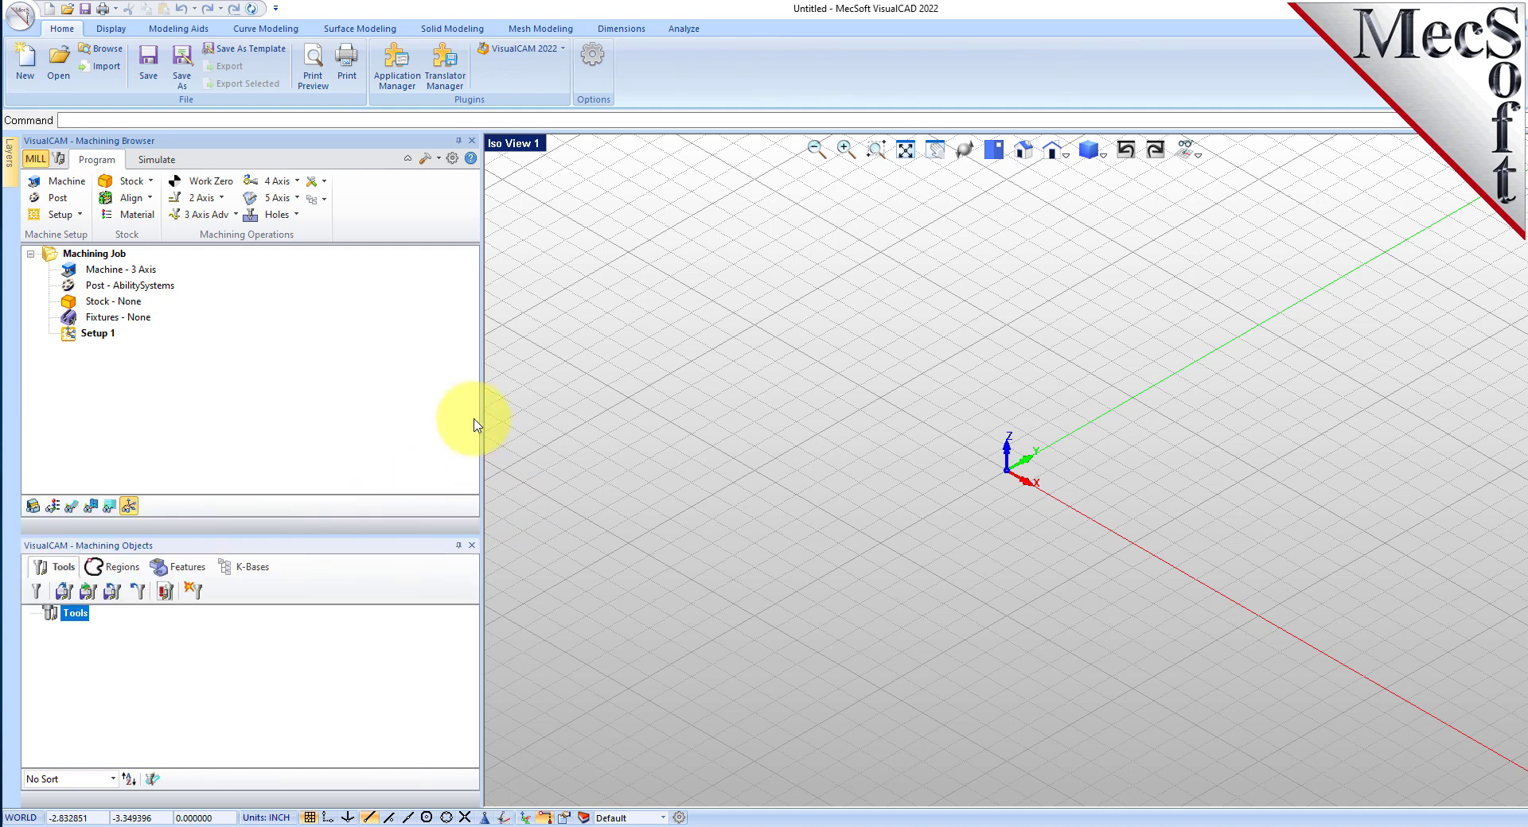
pyautogui.moveTo(482, 416); pyautogui.dragTo(342, 443)
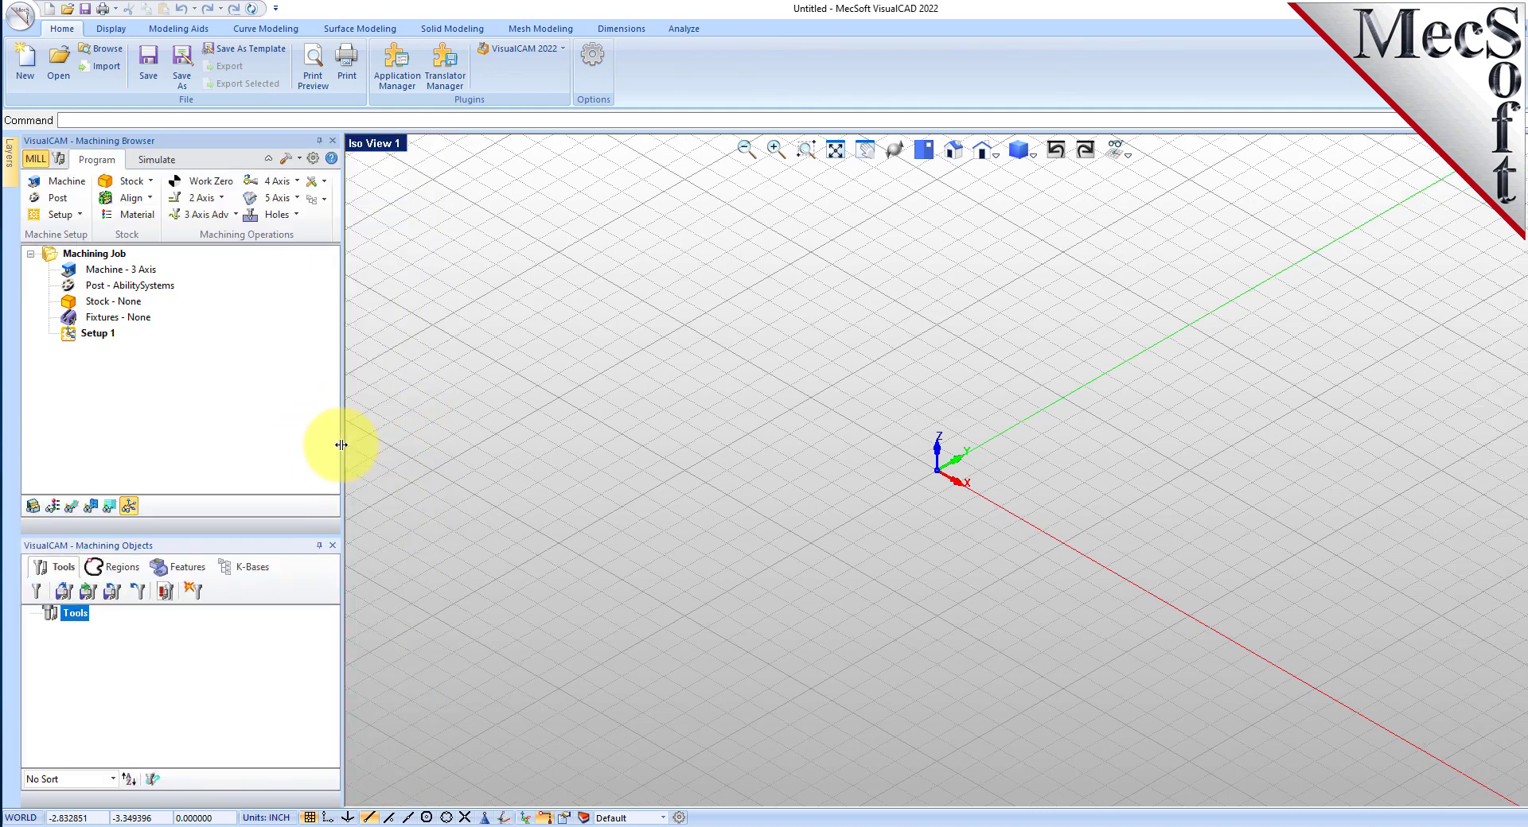
pyautogui.moveTo(229, 538); pyautogui.dragTo(229, 548)
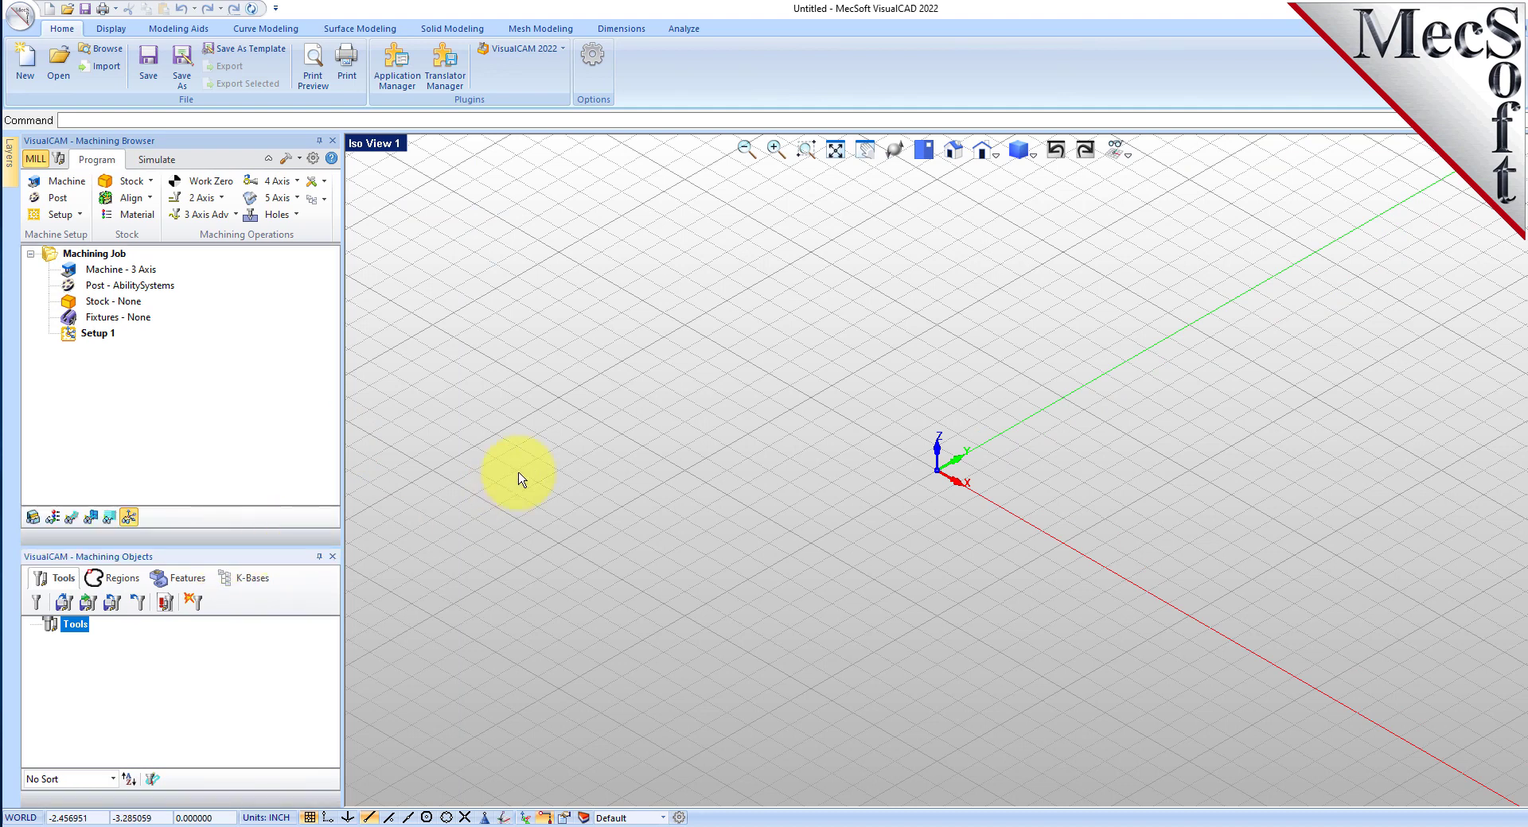
# Step: Open MILLQuickStartTutorial.vcp from the QuickStart folder without saving the untitled drawing
pyautogui.click(20, 18)
pyautogui.click(76, 102)
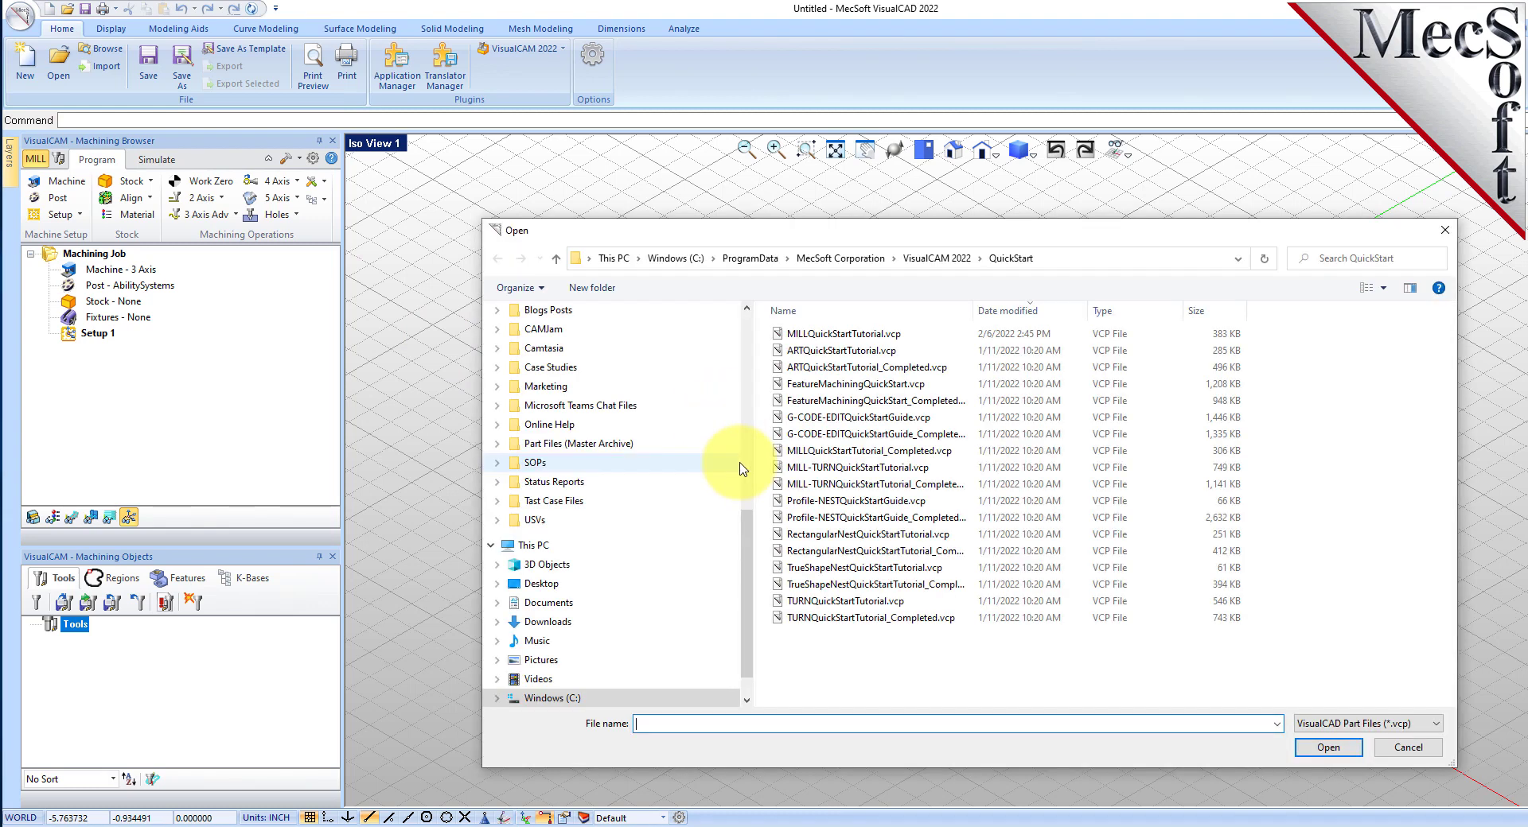
pyautogui.click(1093, 262)
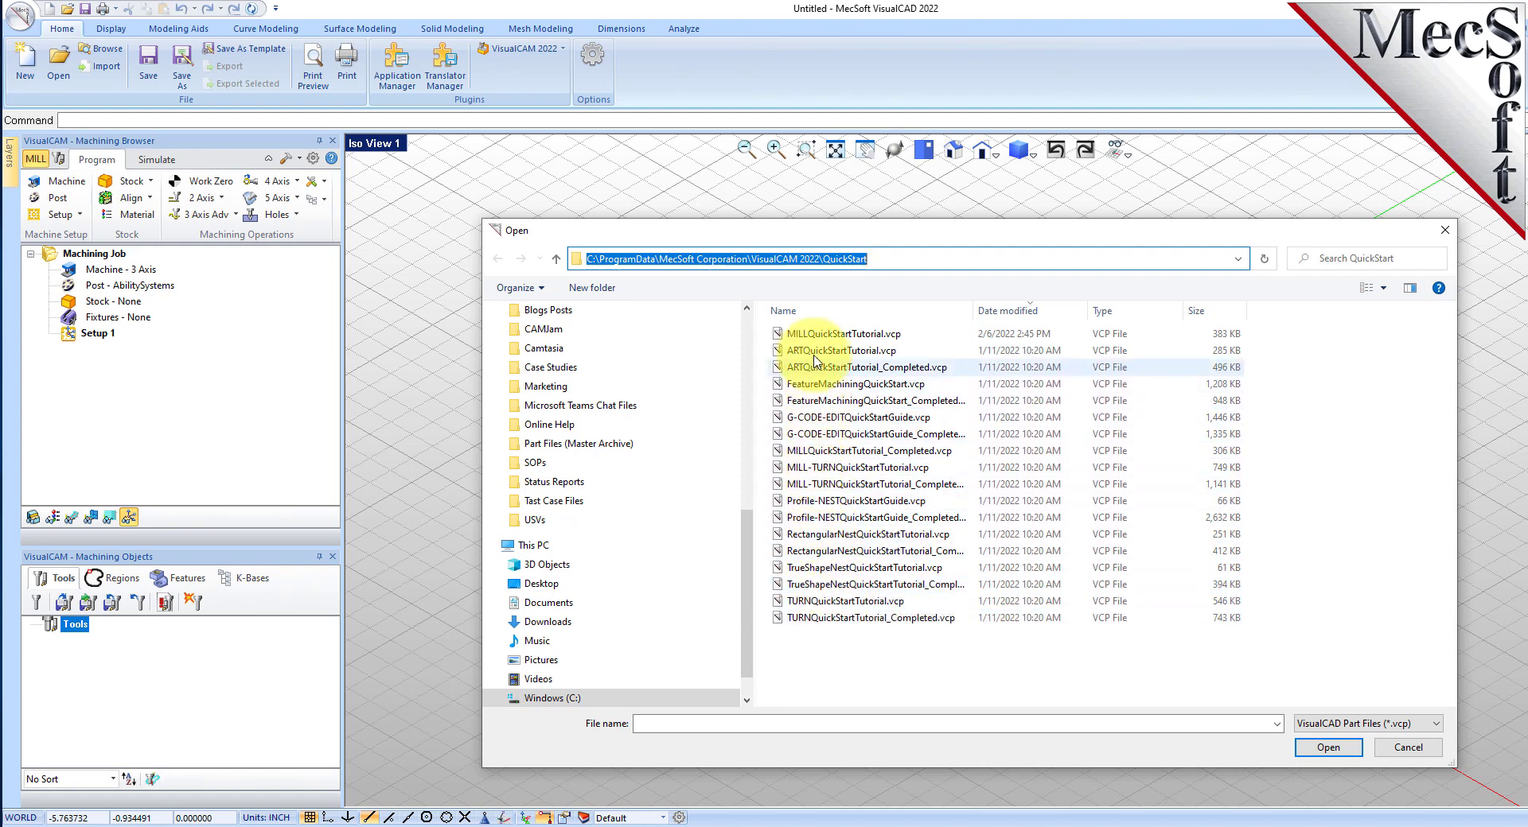
pyautogui.click(804, 334)
pyautogui.click(1323, 752)
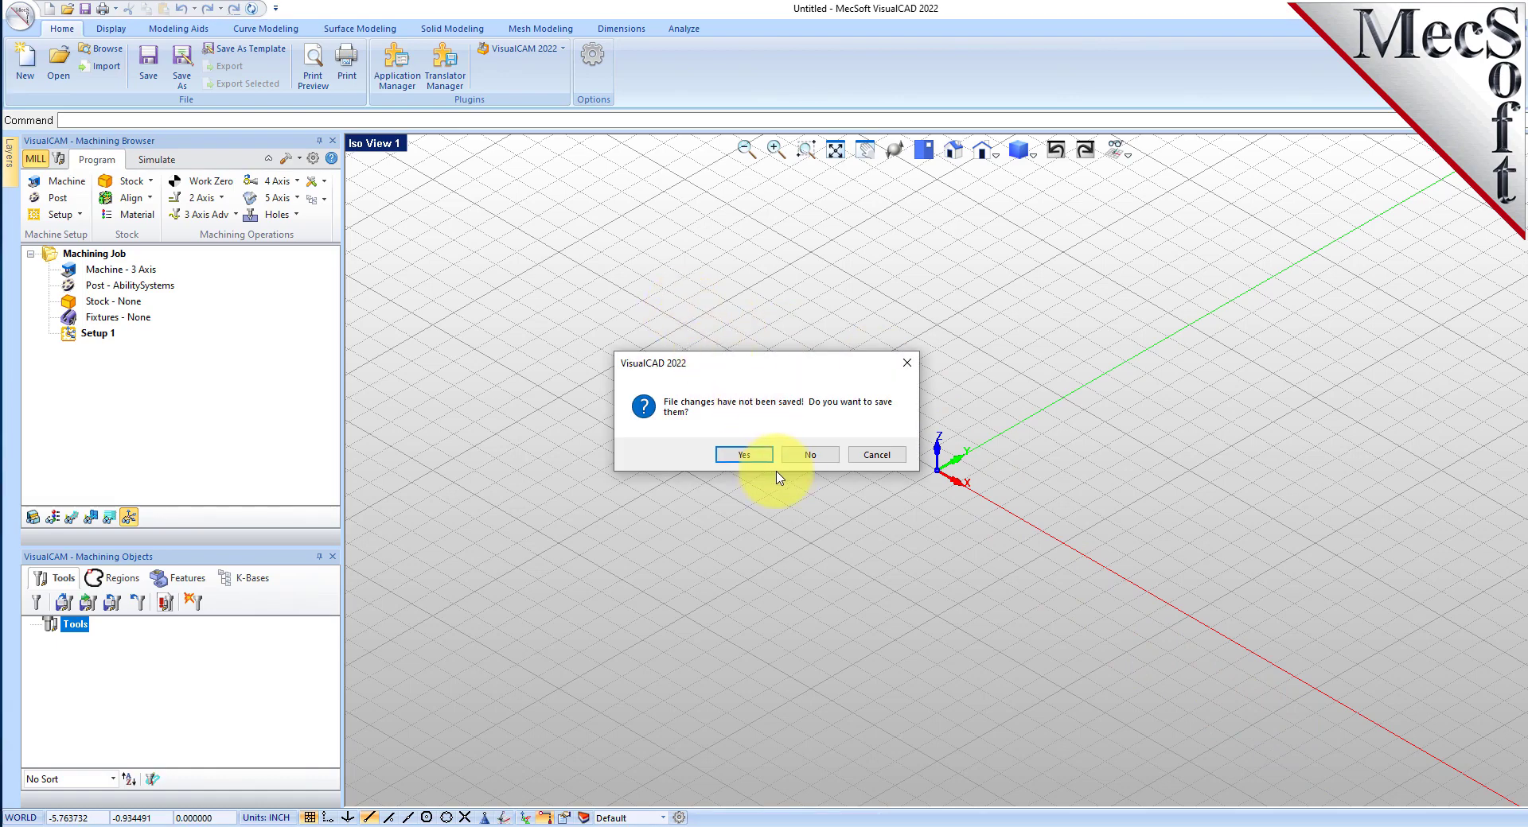
pyautogui.click(810, 455)
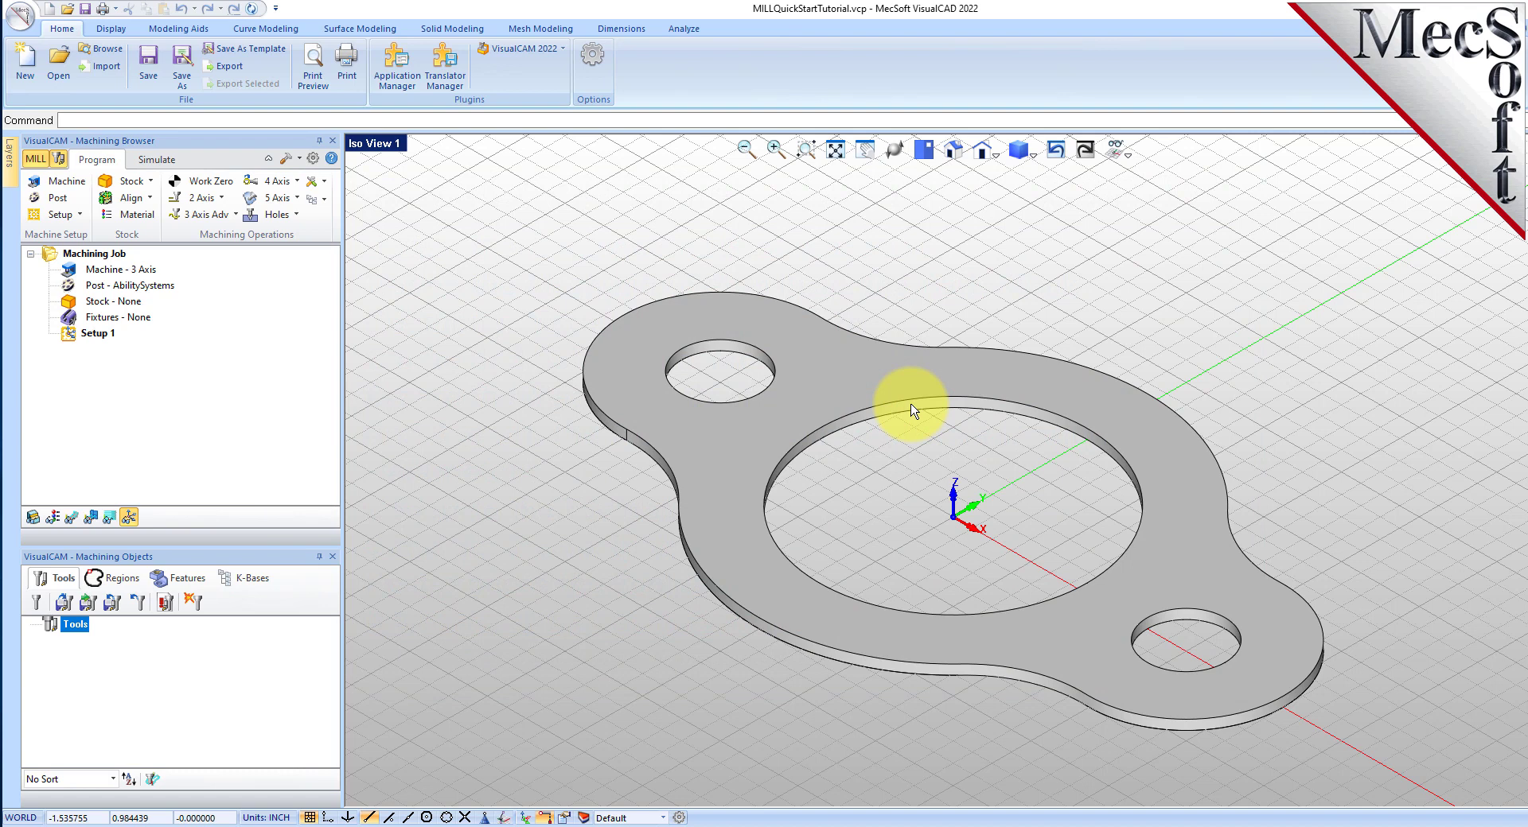
# Step: Keep the machine tool setup at 3 Axis
pyautogui.click(69, 186)
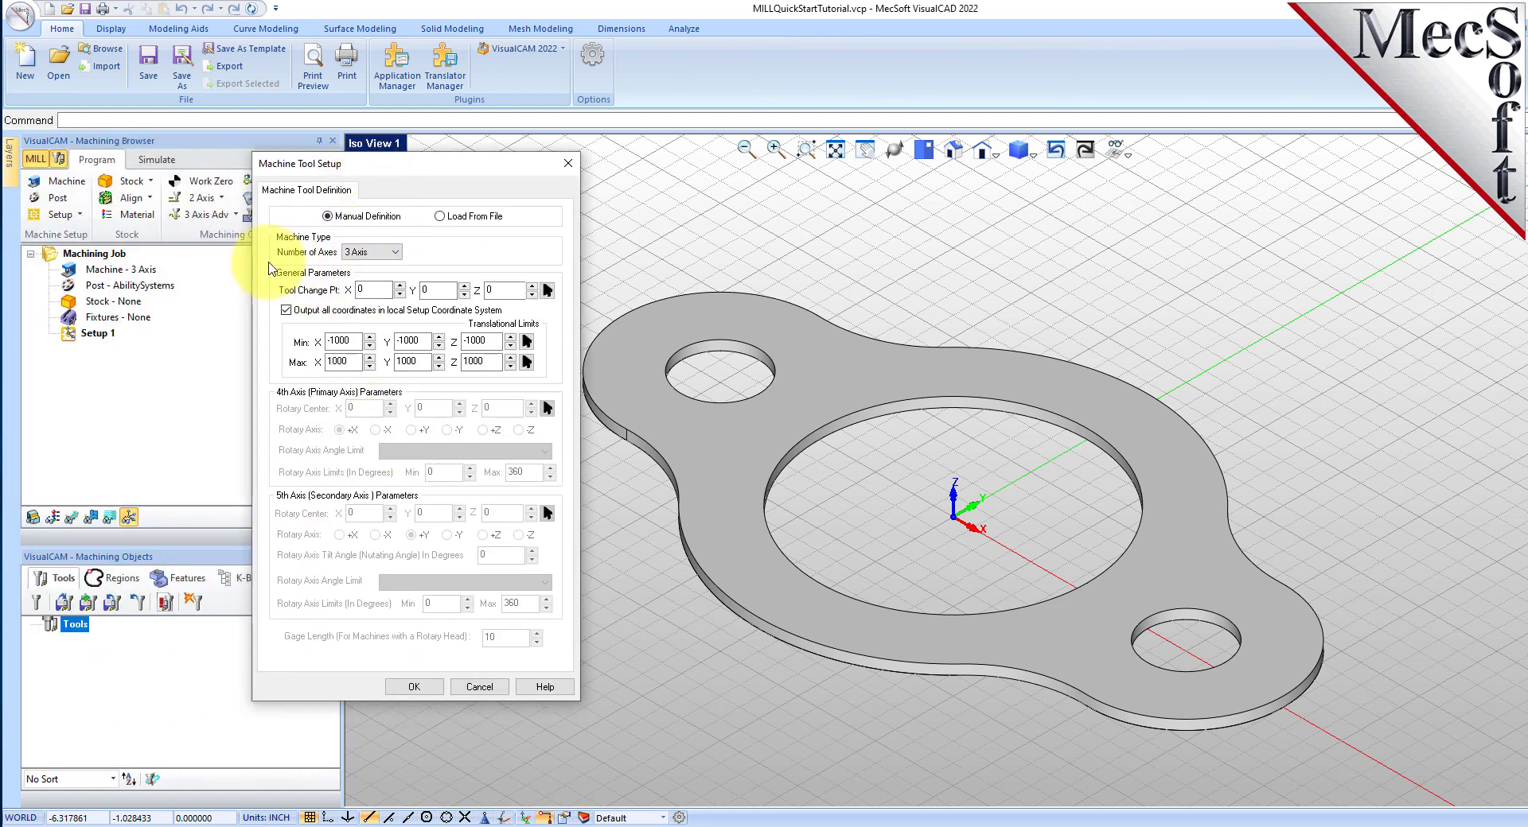
pyautogui.click(391, 260)
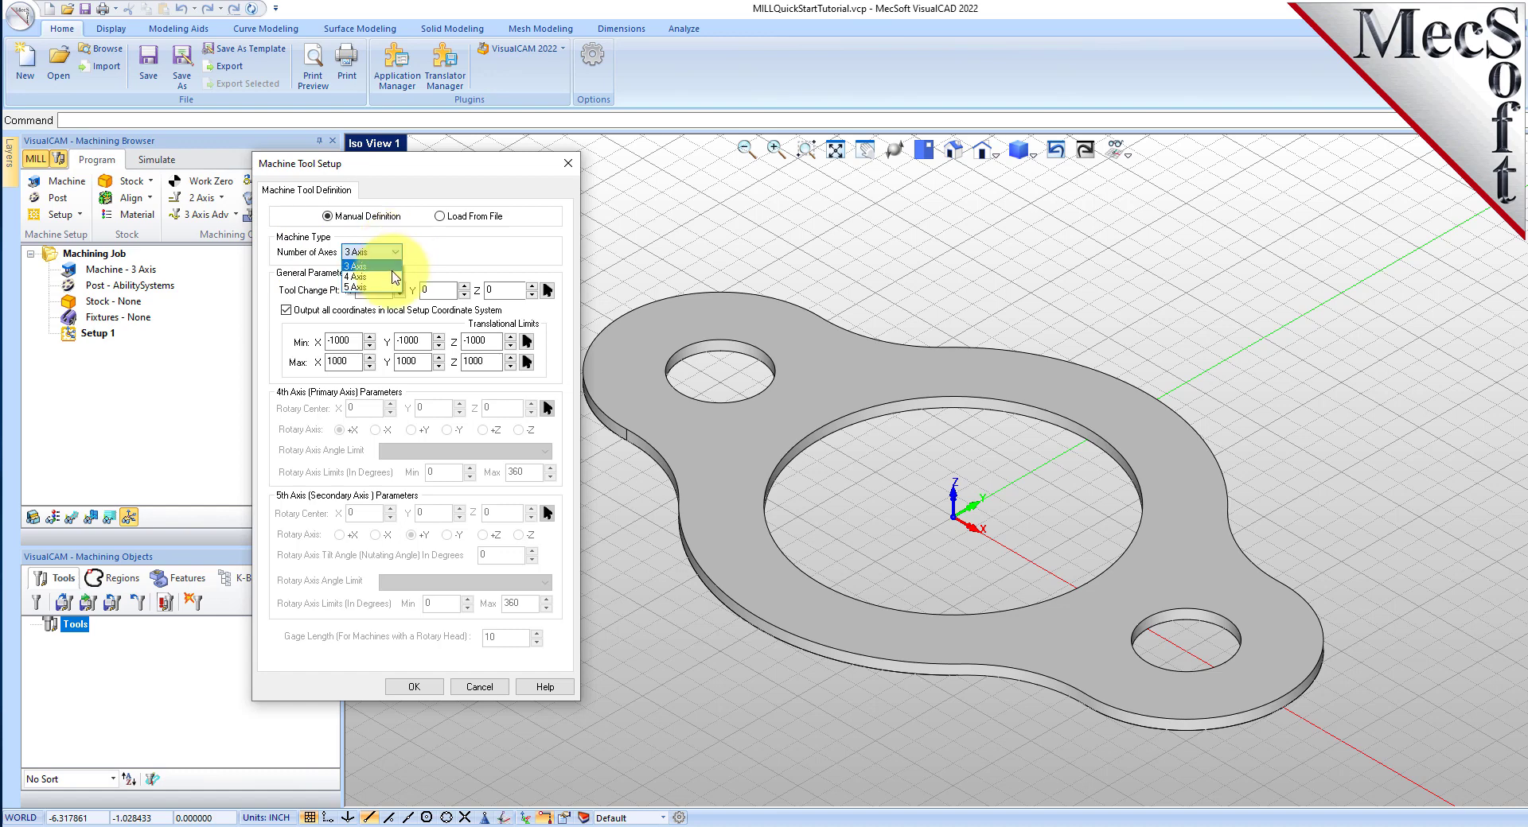
pyautogui.click(392, 268)
pyautogui.click(412, 687)
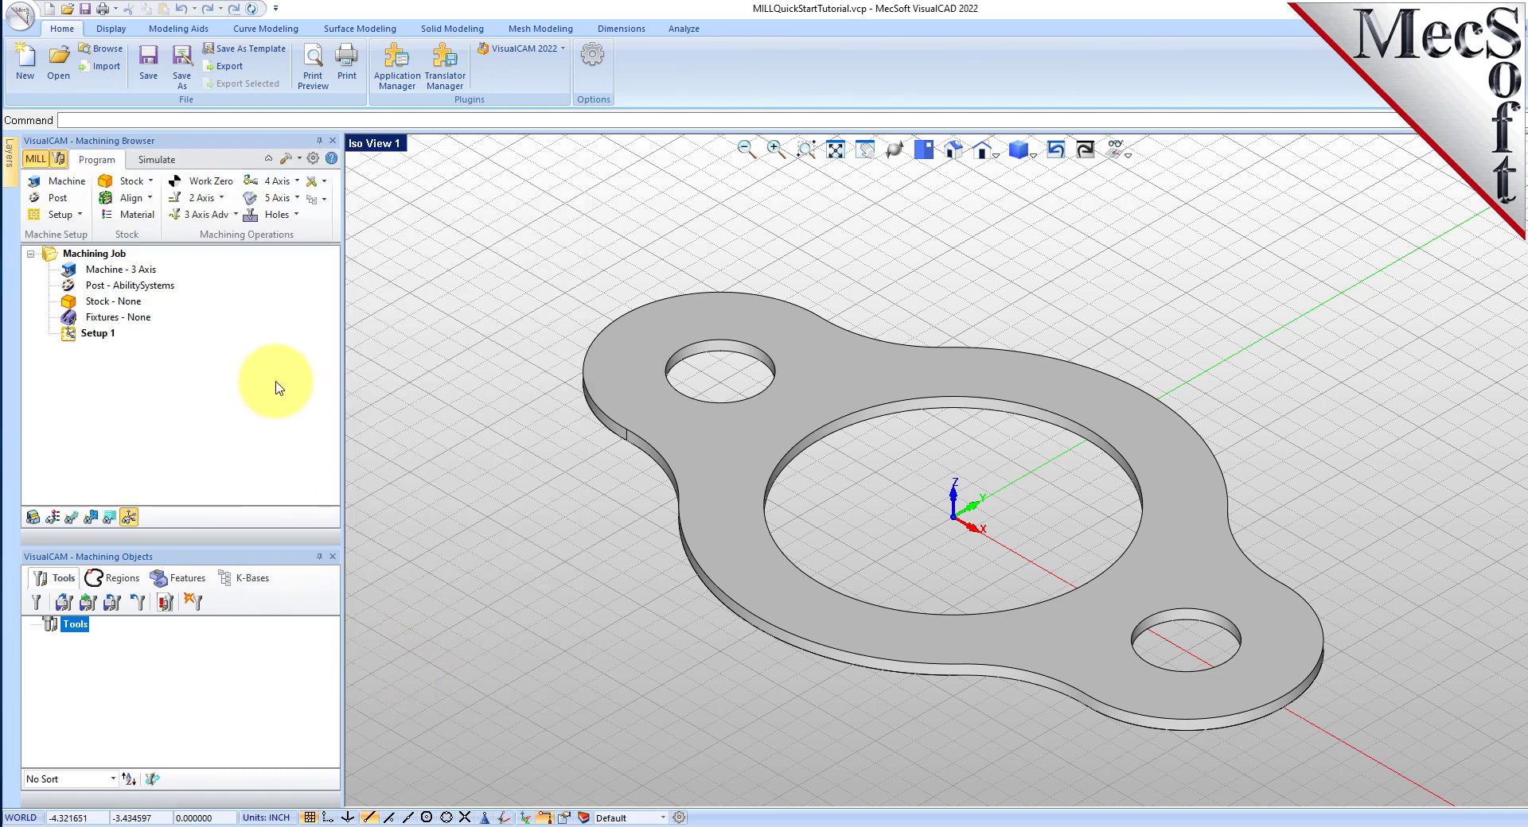
# Step: Change the job's post-processor from AbilitySystems to Haas
pyautogui.click(115, 270)
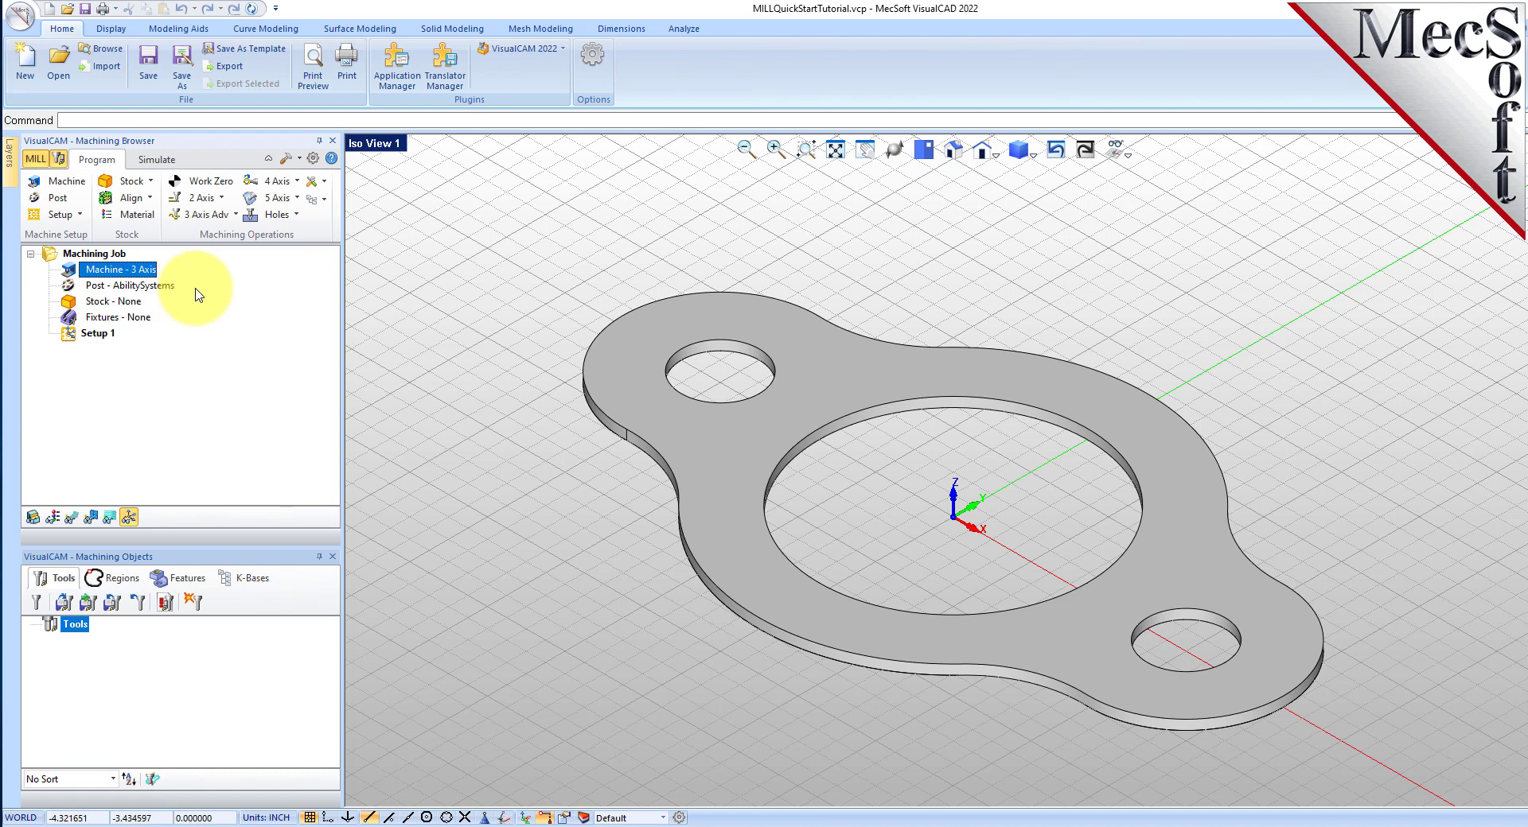
pyautogui.click(60, 199)
pyautogui.moveTo(162, 68); pyautogui.dragTo(339, 213)
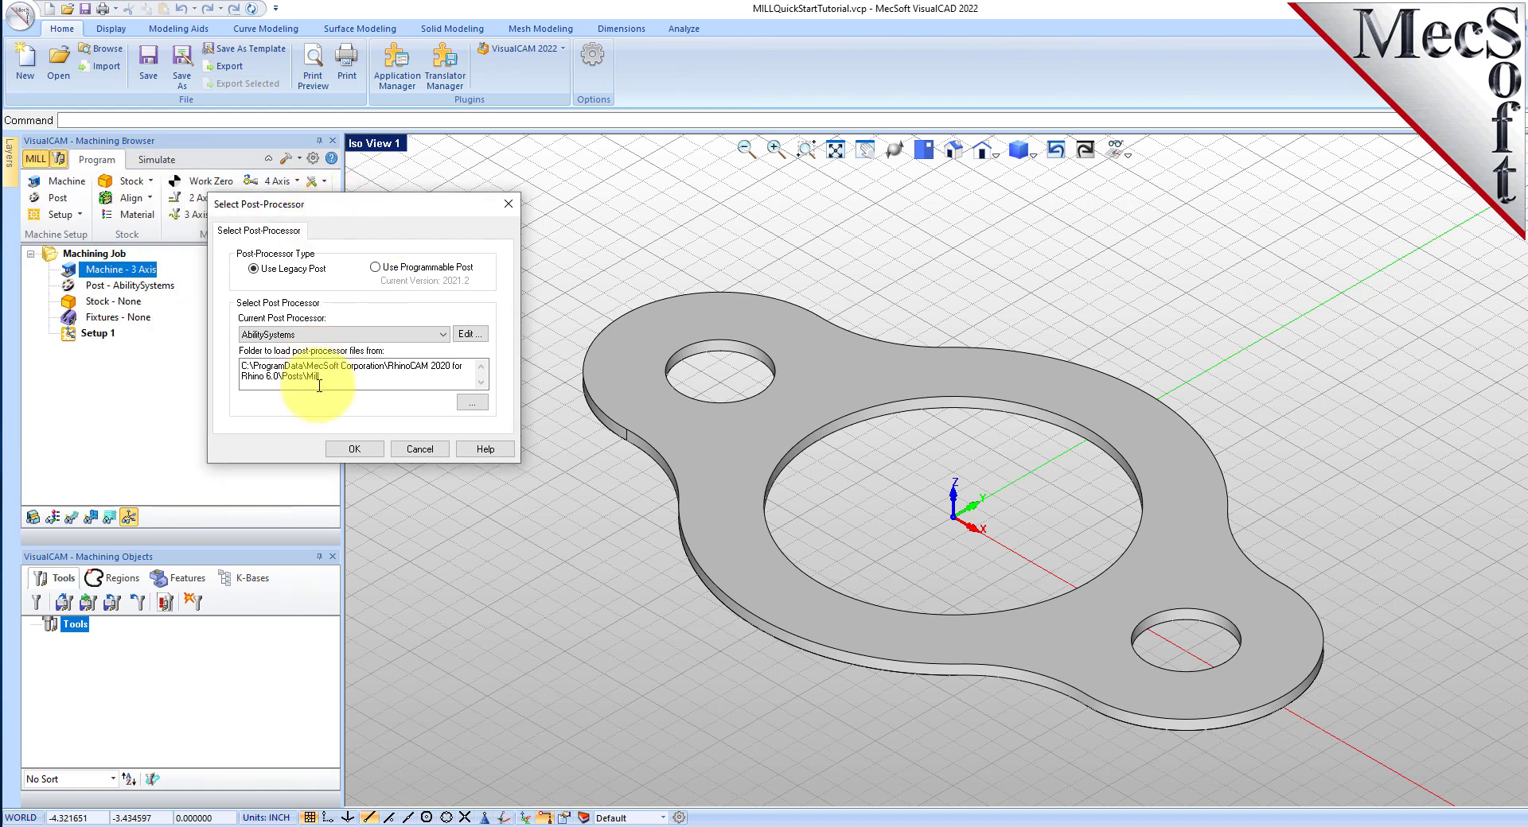
pyautogui.click(430, 334)
pyautogui.moveTo(442, 372); pyautogui.dragTo(452, 483)
pyautogui.click(275, 475)
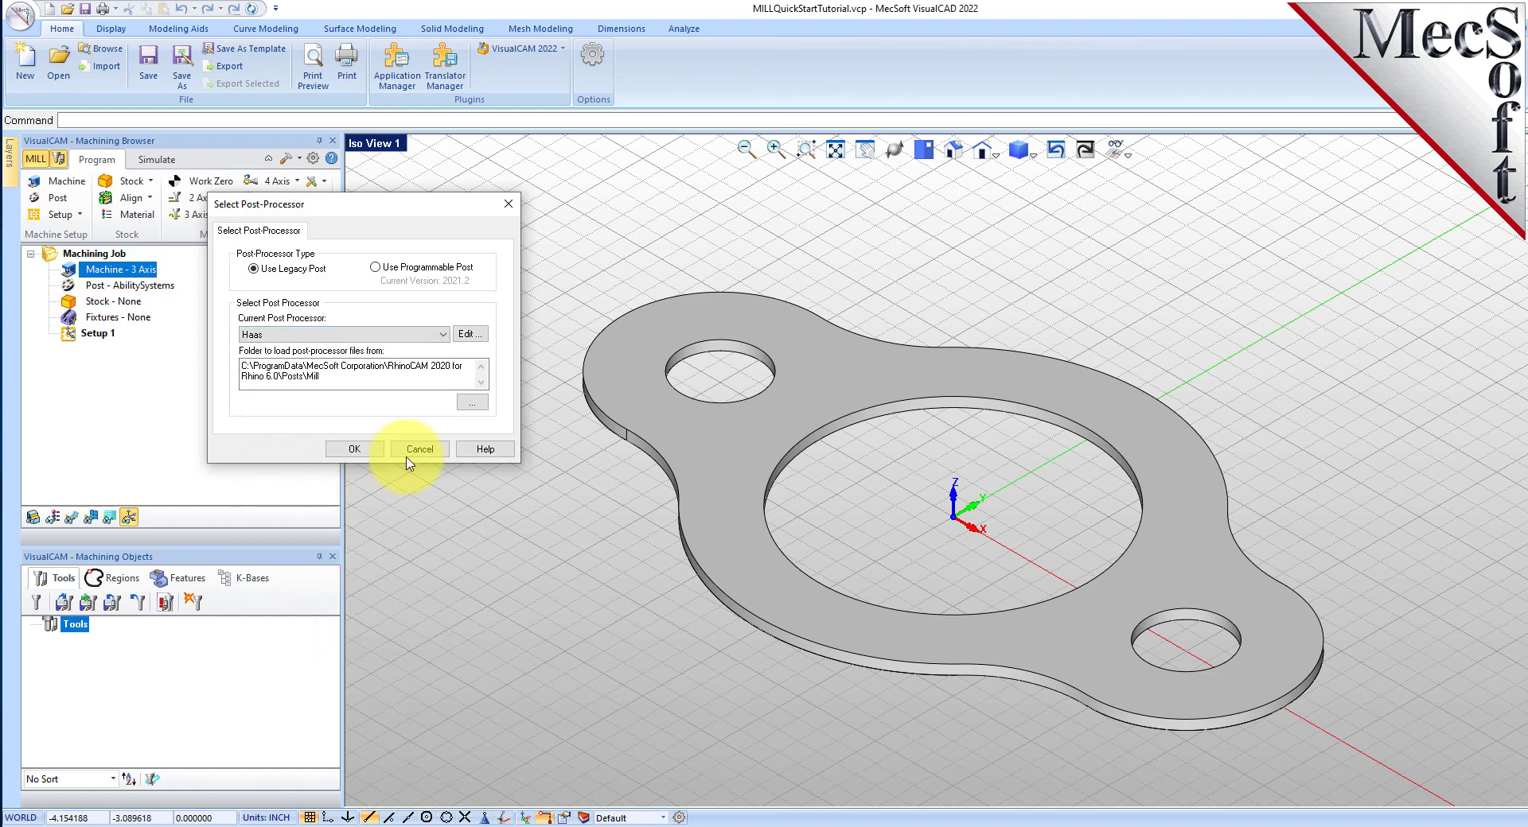
pyautogui.click(352, 451)
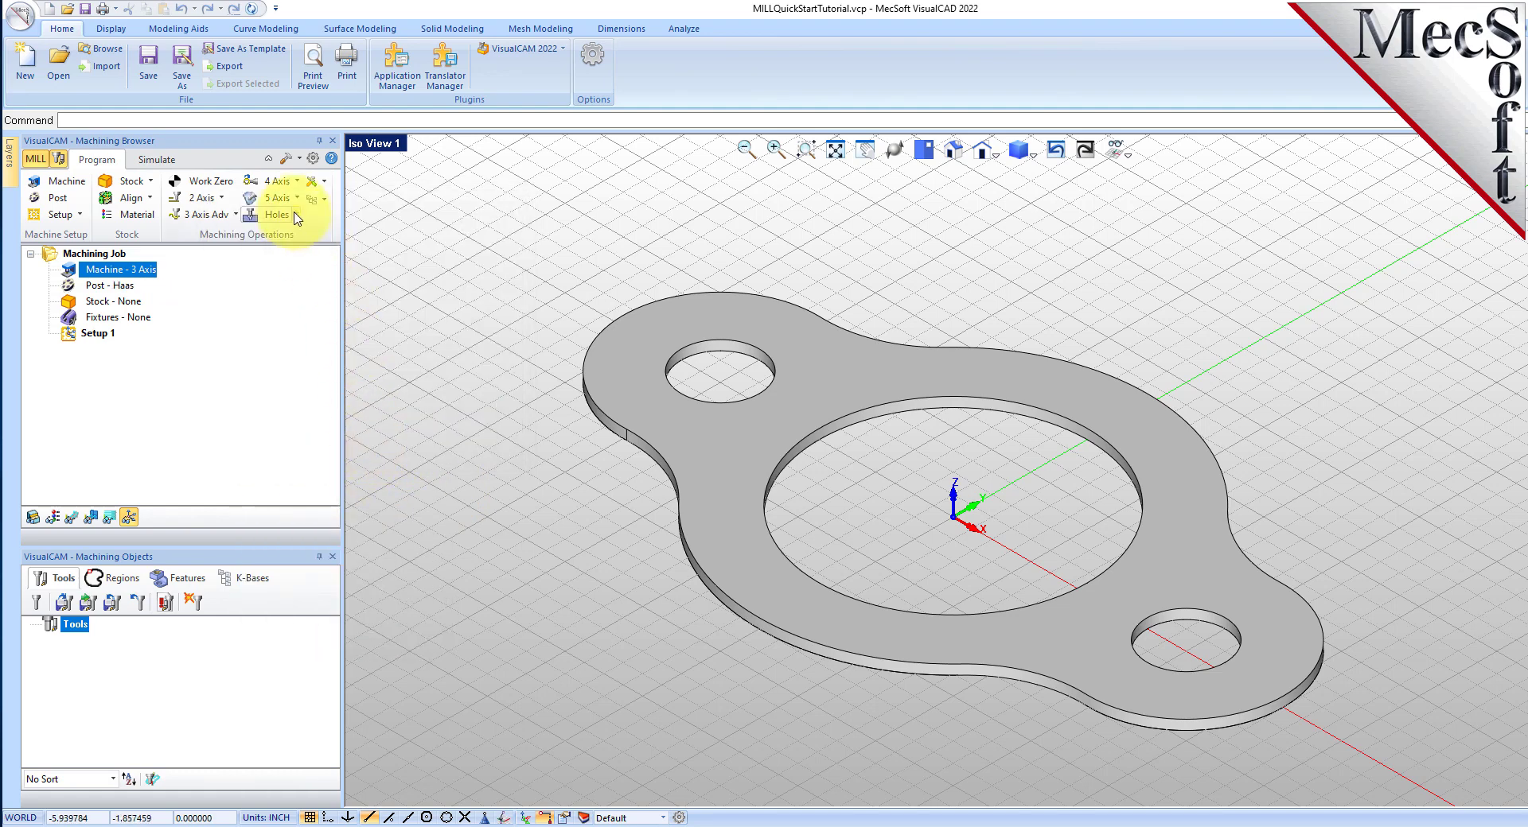
pyautogui.click(314, 161)
pyautogui.click(605, 385)
pyautogui.click(843, 401)
pyautogui.click(820, 415)
pyautogui.click(917, 406)
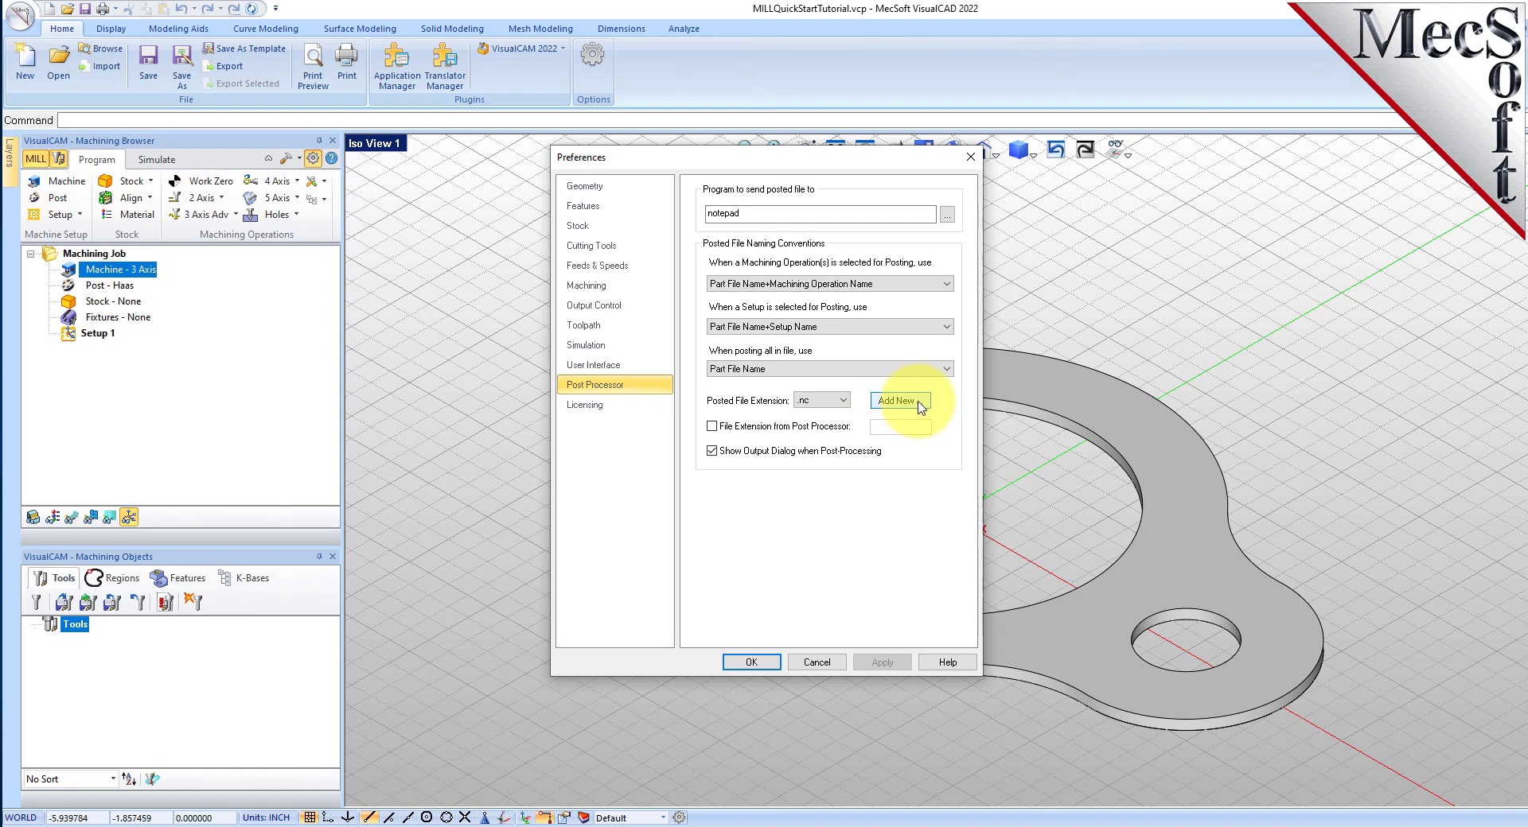
pyautogui.click(774, 665)
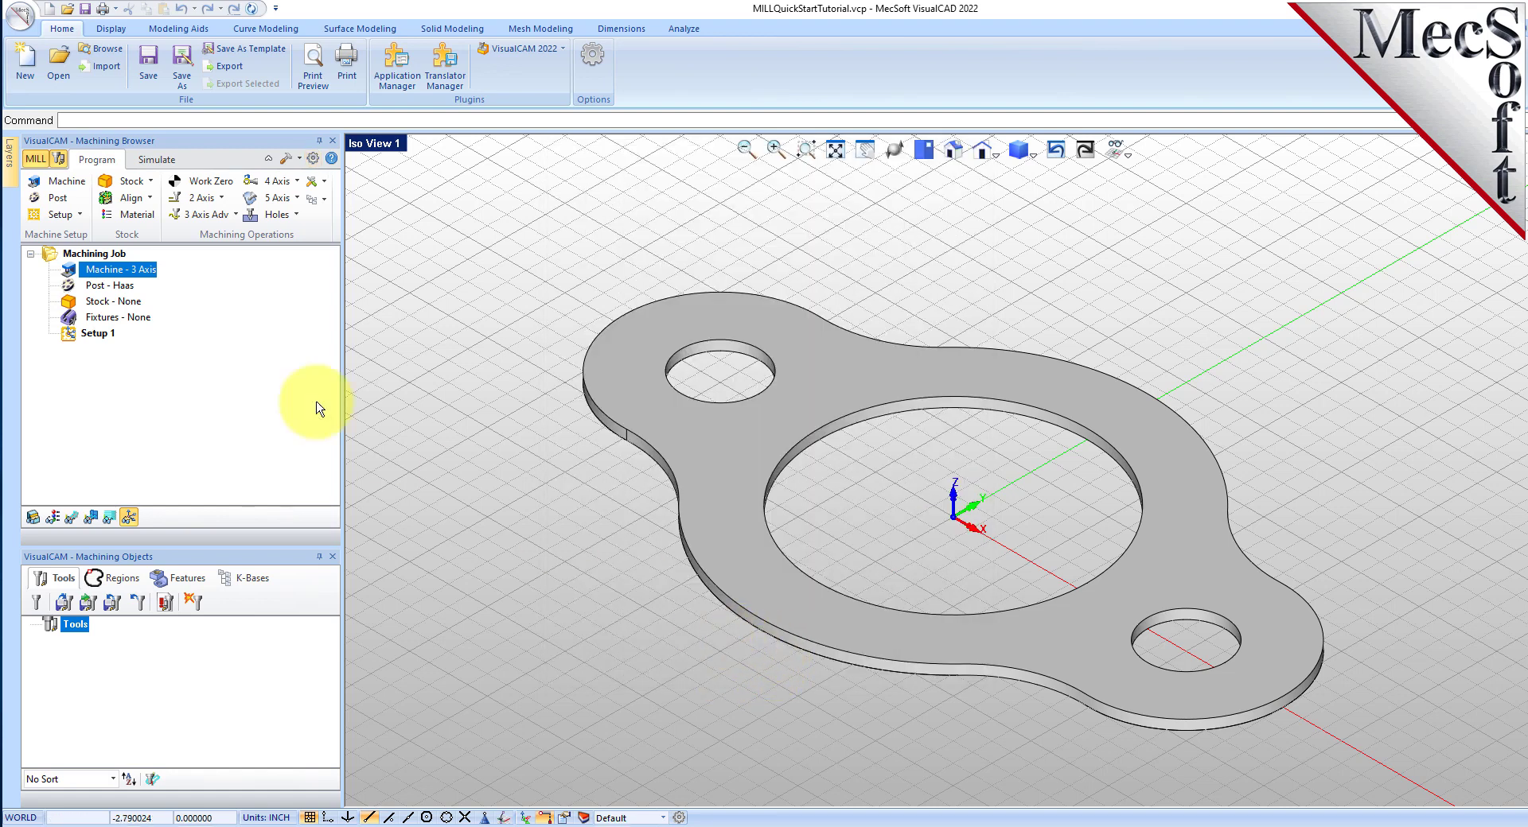
pyautogui.click(103, 284)
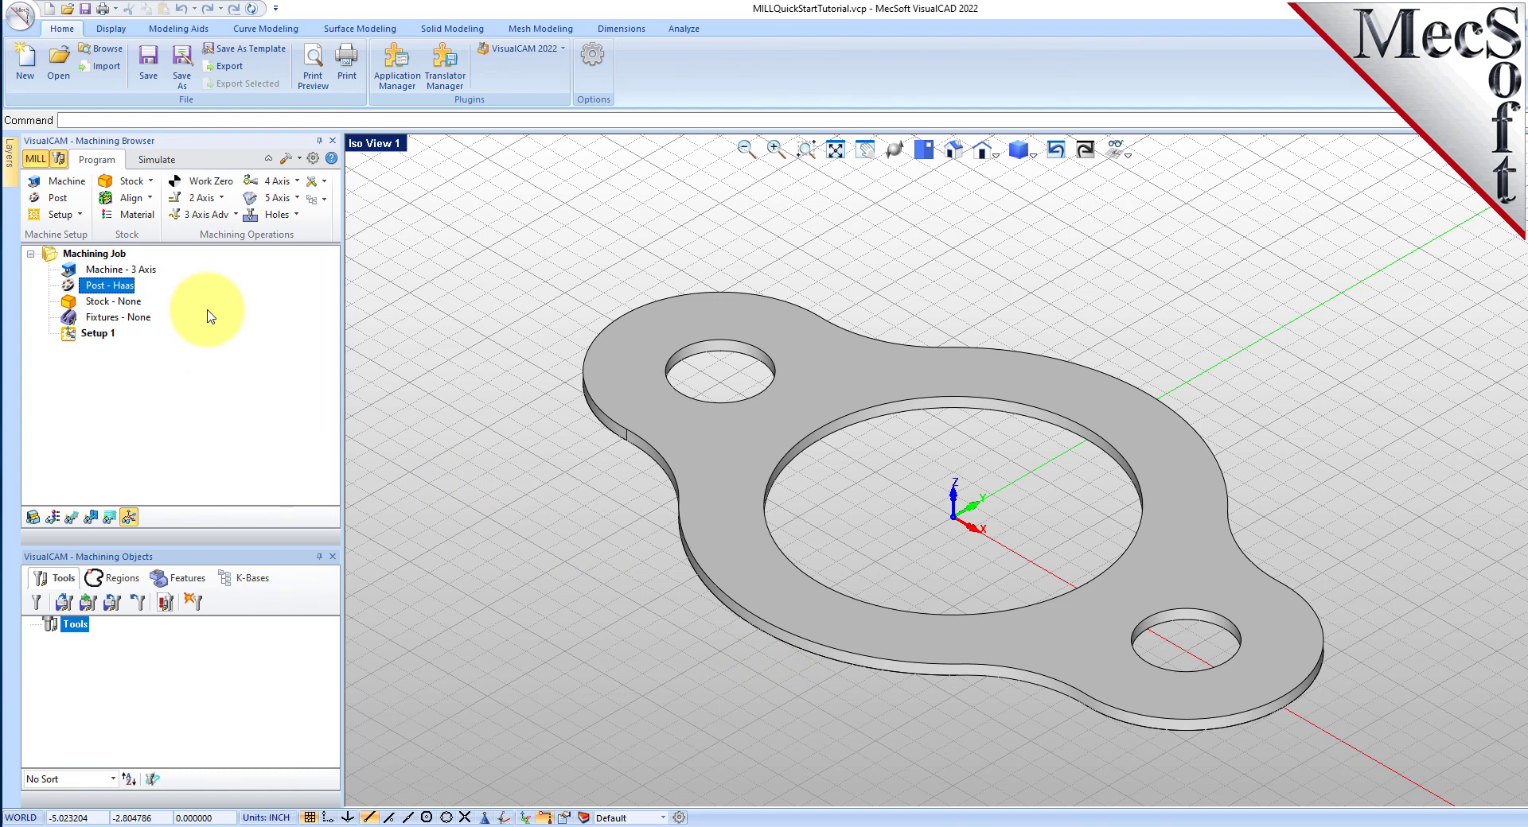
pyautogui.click(94, 332)
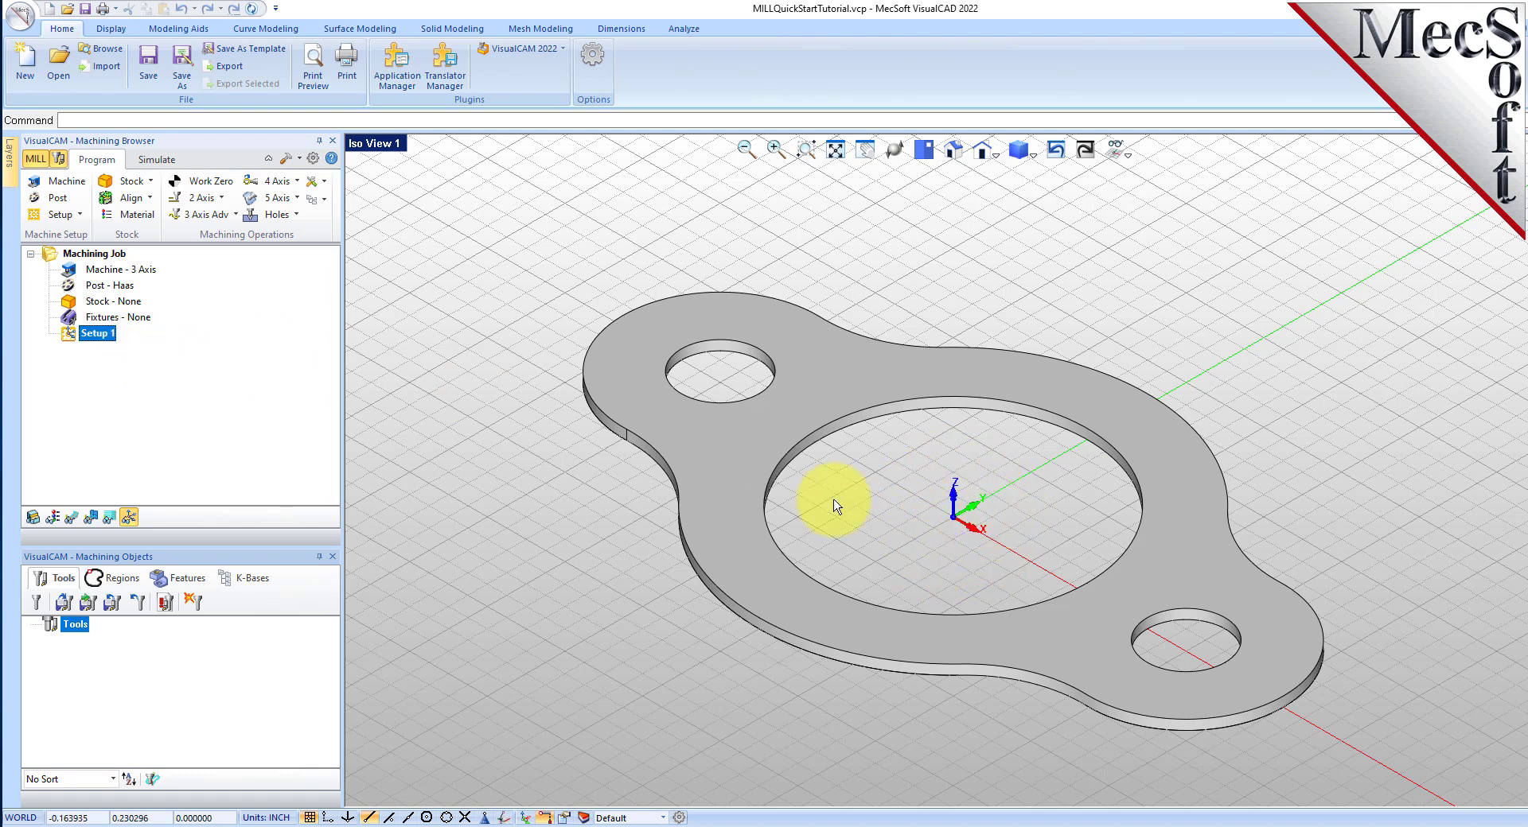
# Step: Hide and reshow the WCS axes, then bring up the stock type list
pyautogui.click(130, 519)
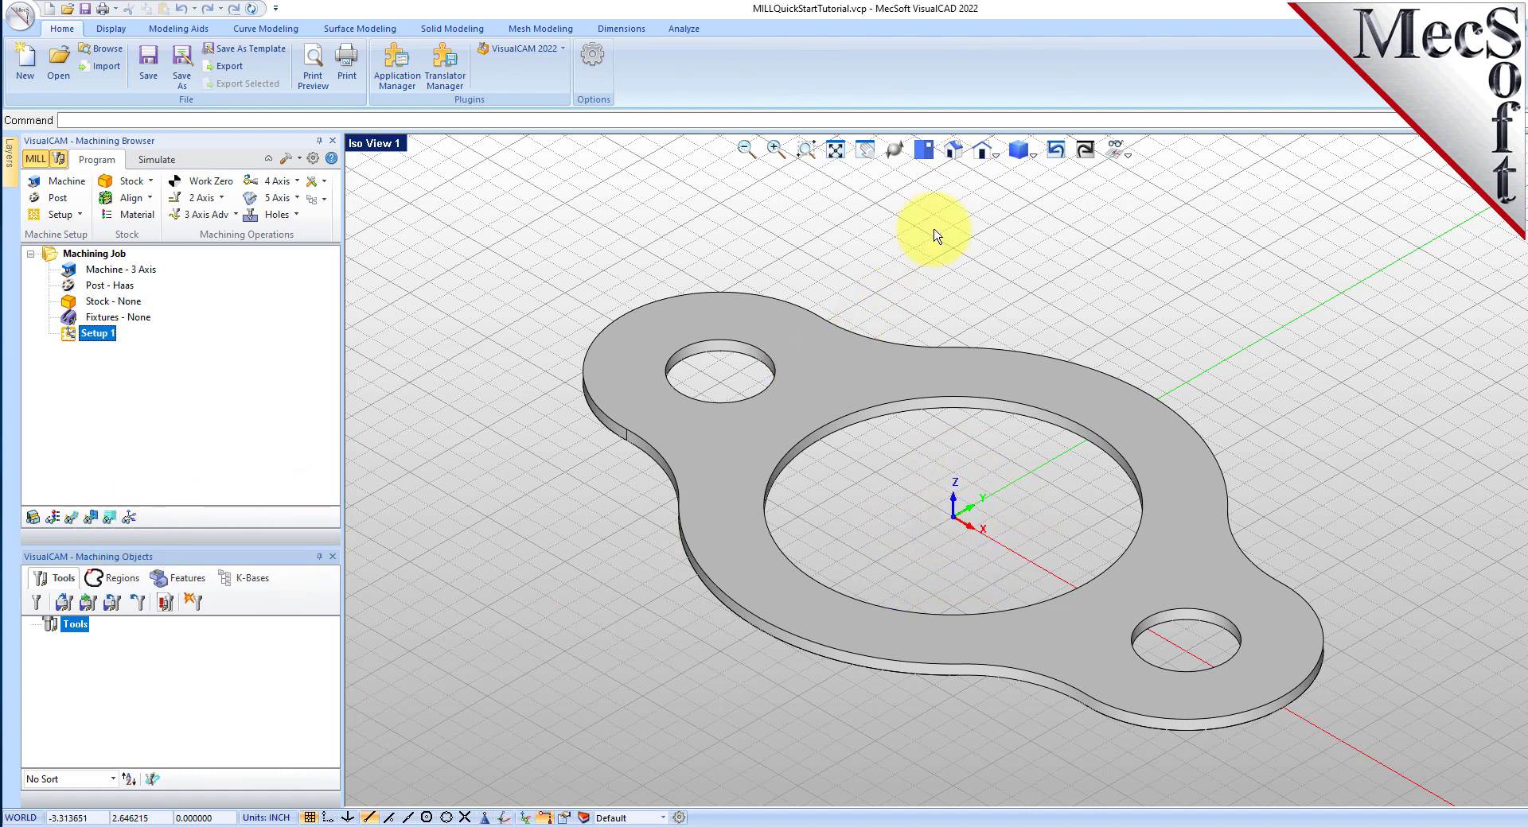
pyautogui.click(1130, 155)
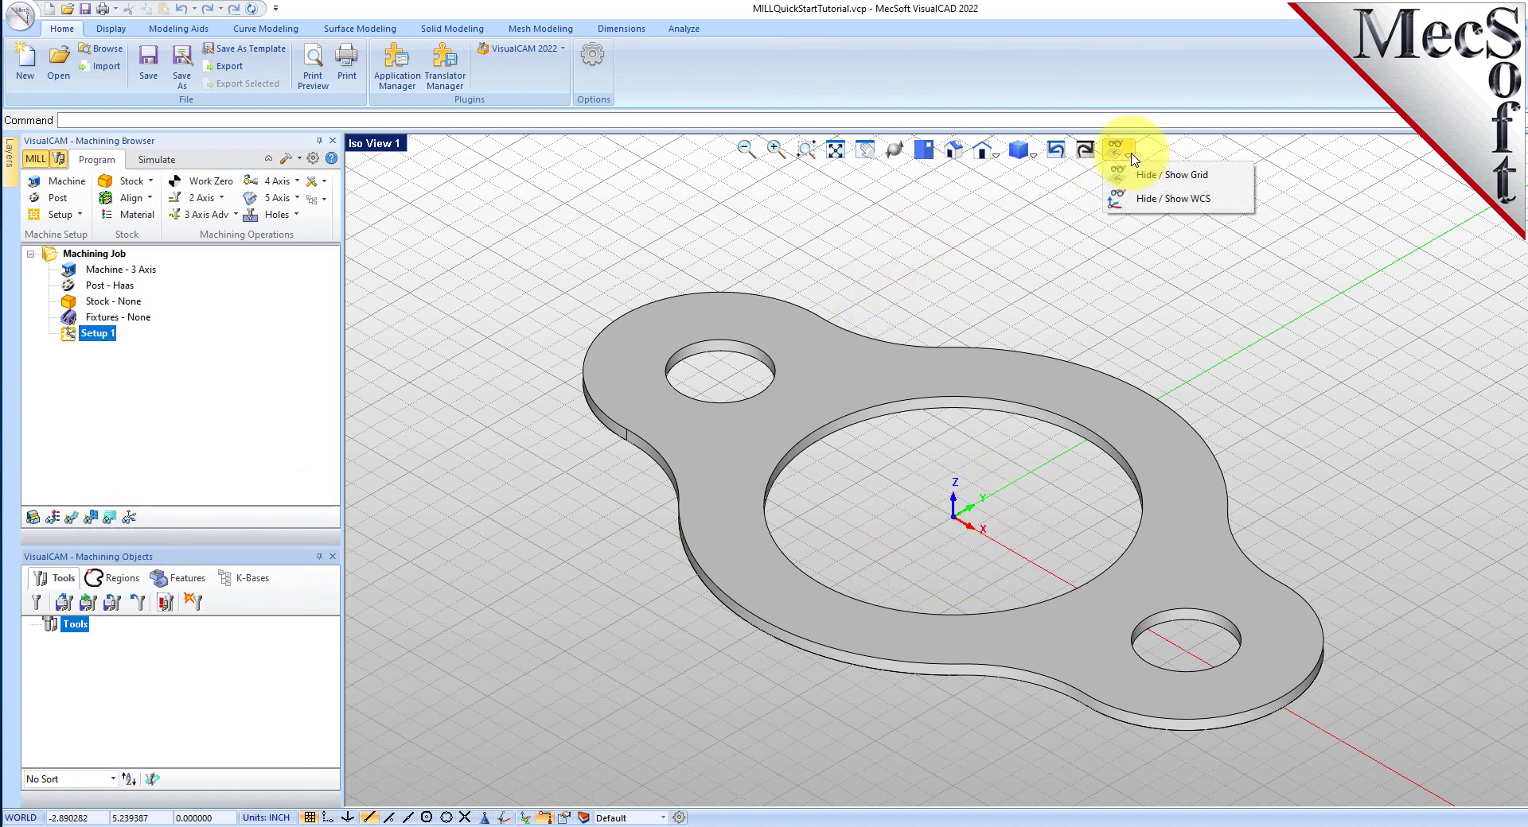
pyautogui.click(1179, 205)
pyautogui.click(1125, 152)
pyautogui.click(1159, 201)
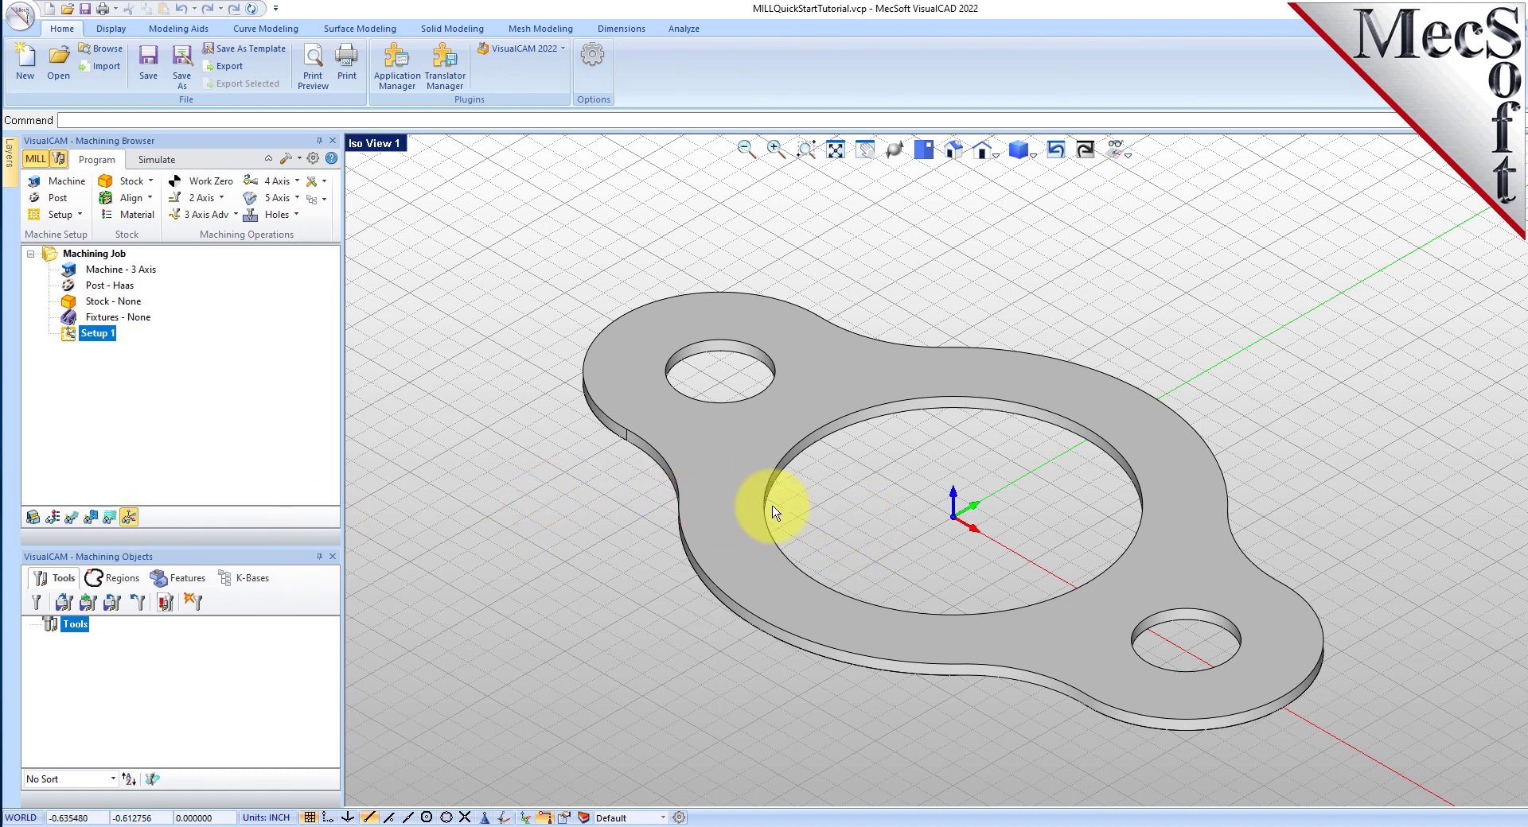
pyautogui.click(152, 183)
# Step: Create a 10 × 6 × 0.125 box stock anchored at its lower-left corner
pyautogui.click(197, 205)
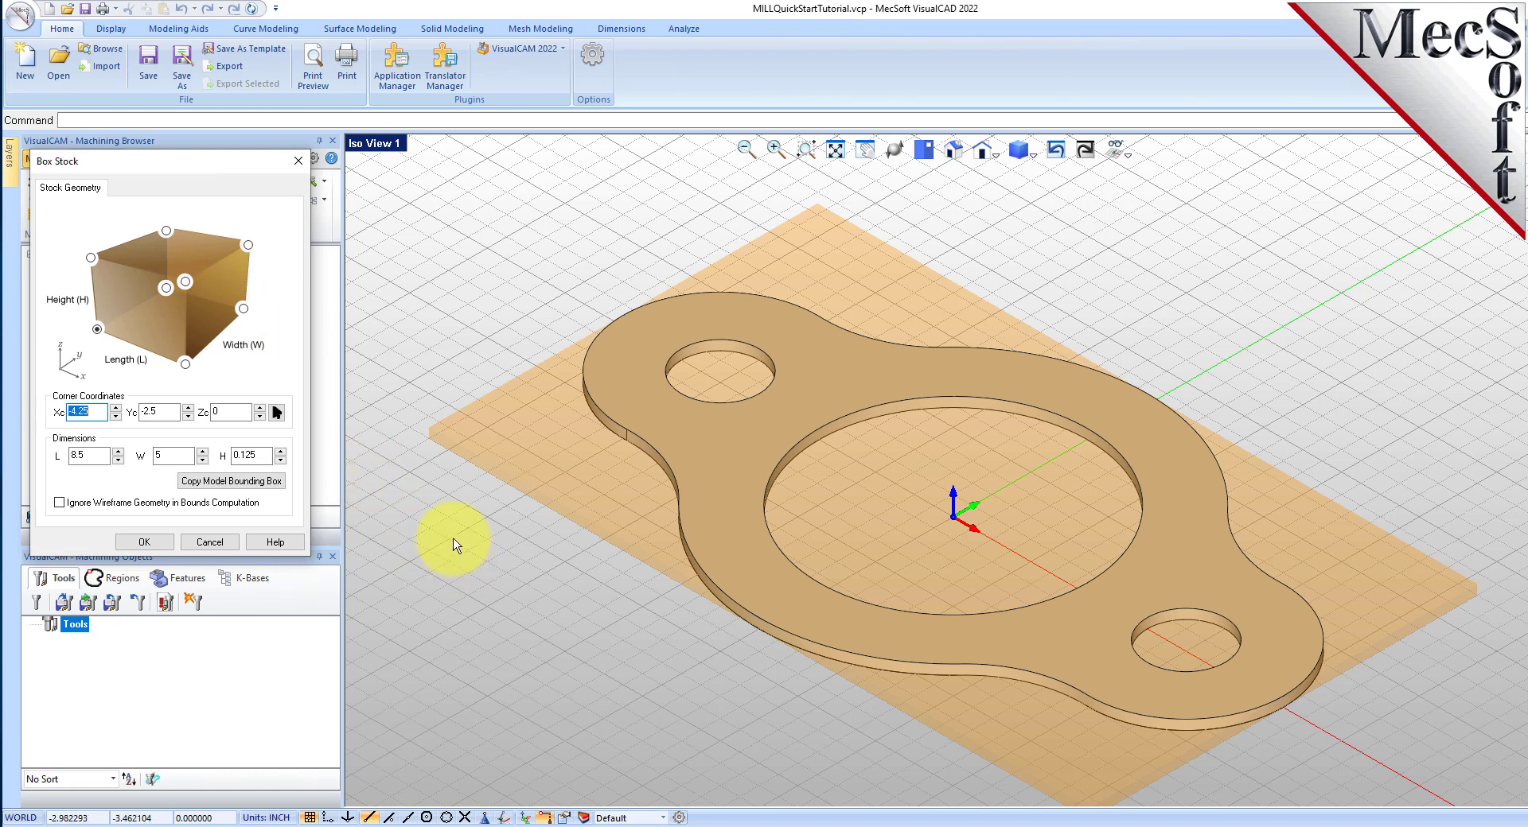
pyautogui.moveTo(191, 161); pyautogui.dragTo(355, 252)
pyautogui.doubleClick(248, 548)
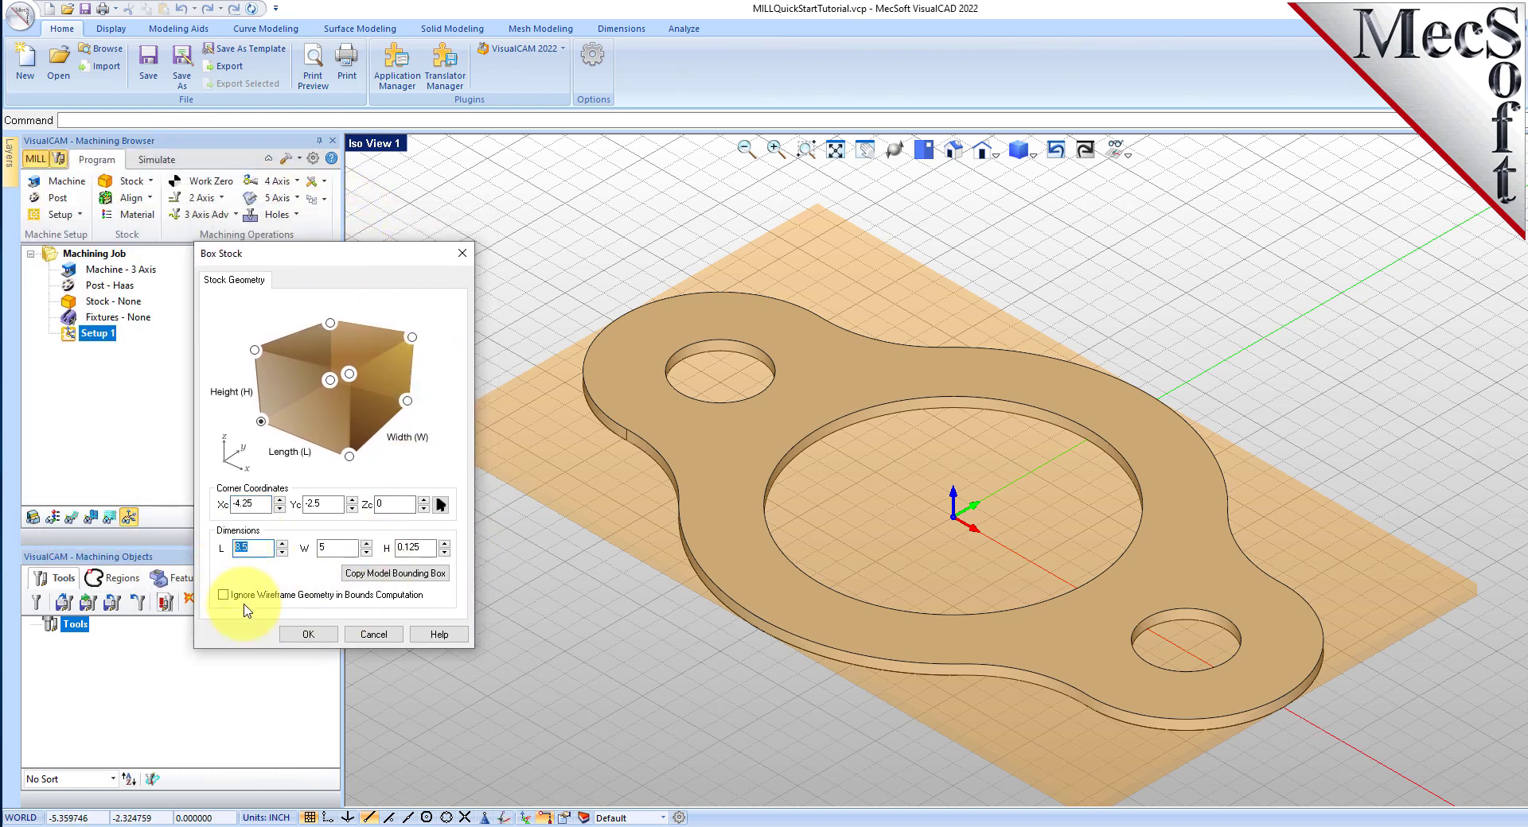
pyautogui.write('10.0')
pyautogui.click(335, 550)
pyautogui.doubleClick(339, 550)
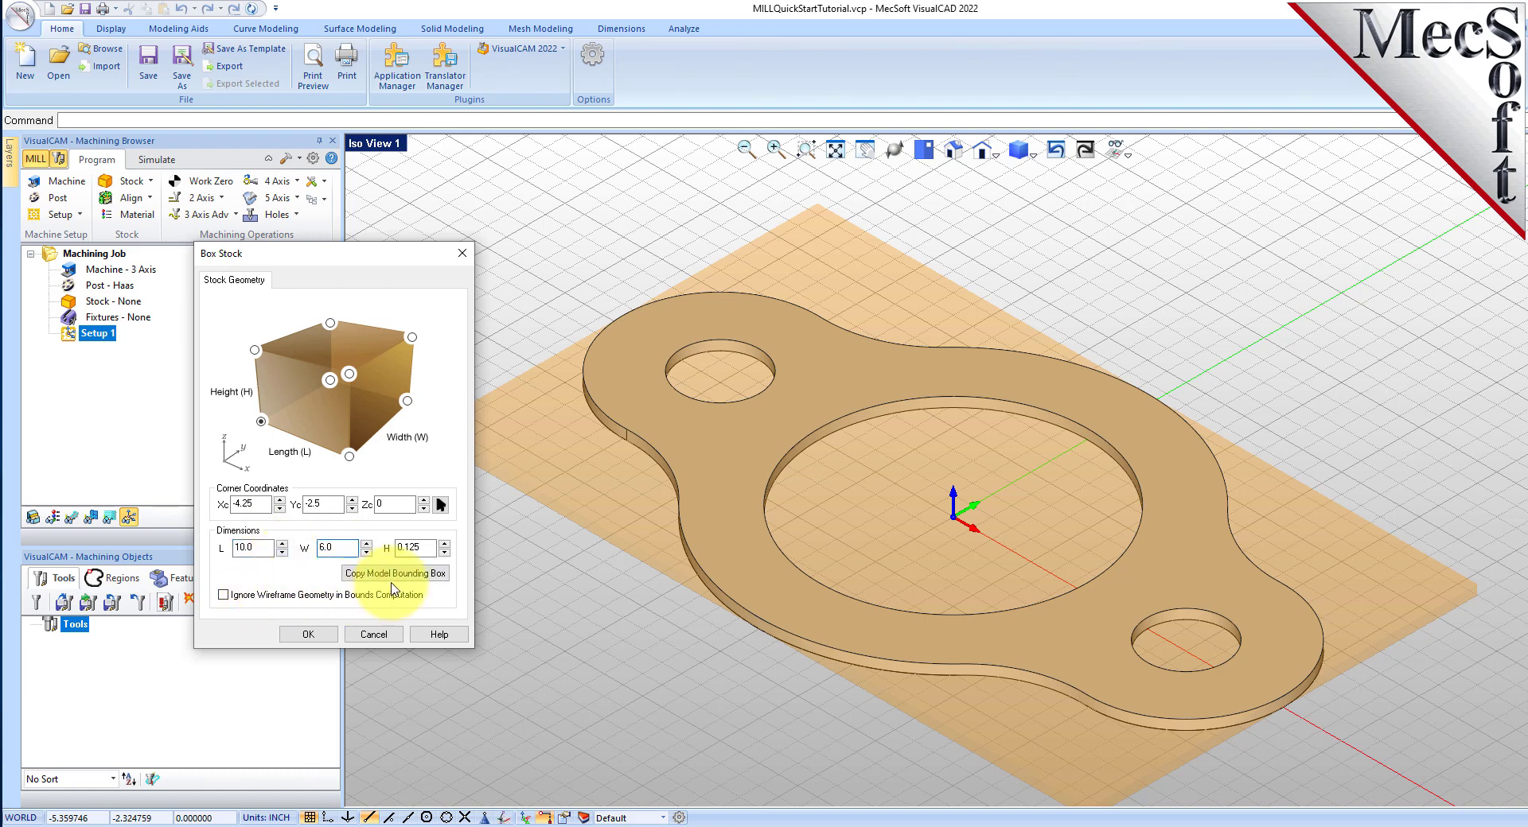
pyautogui.doubleClick(414, 548)
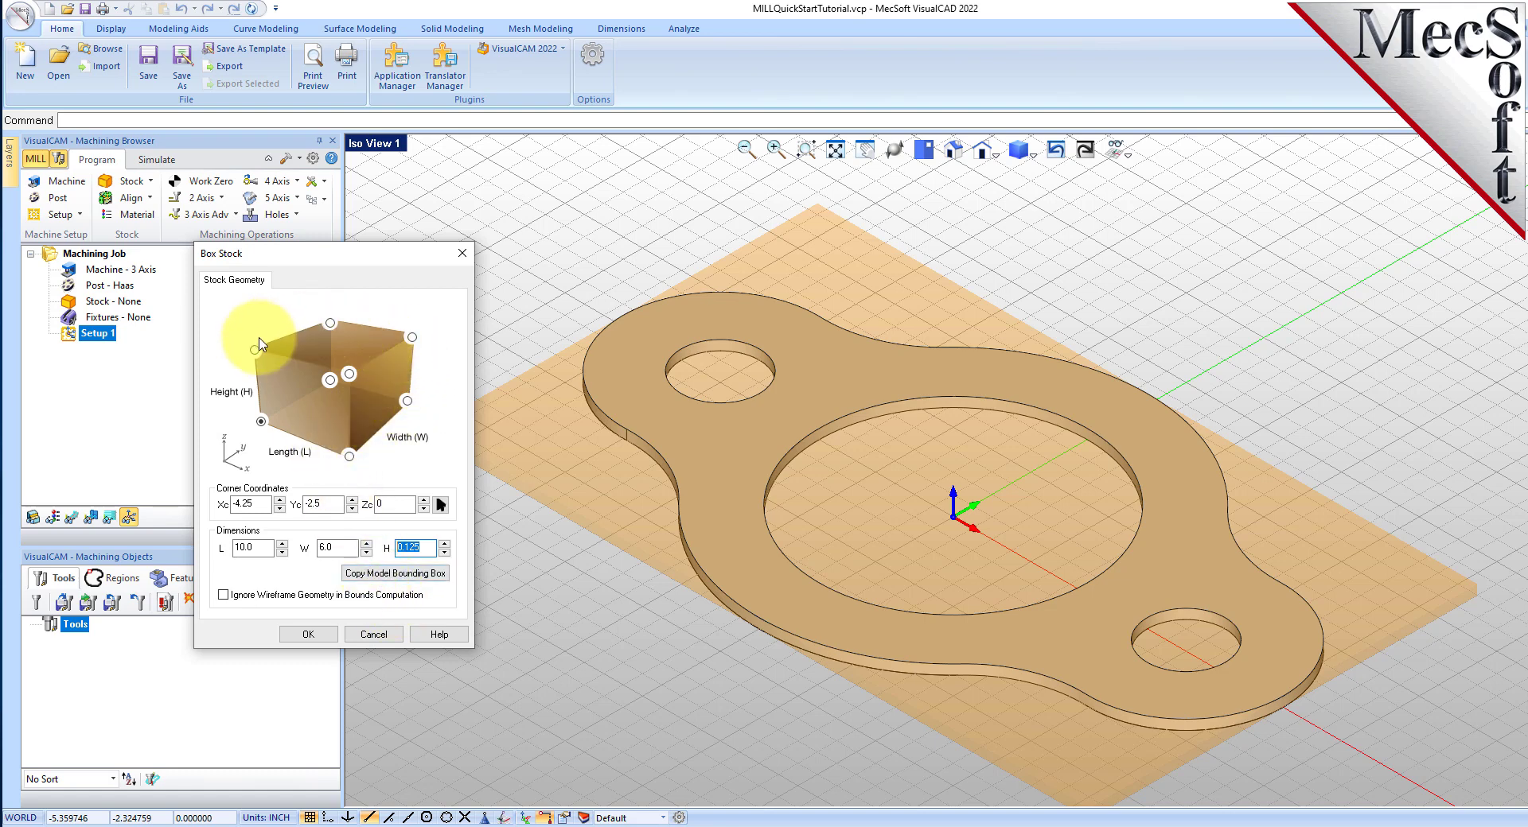
pyautogui.click(261, 421)
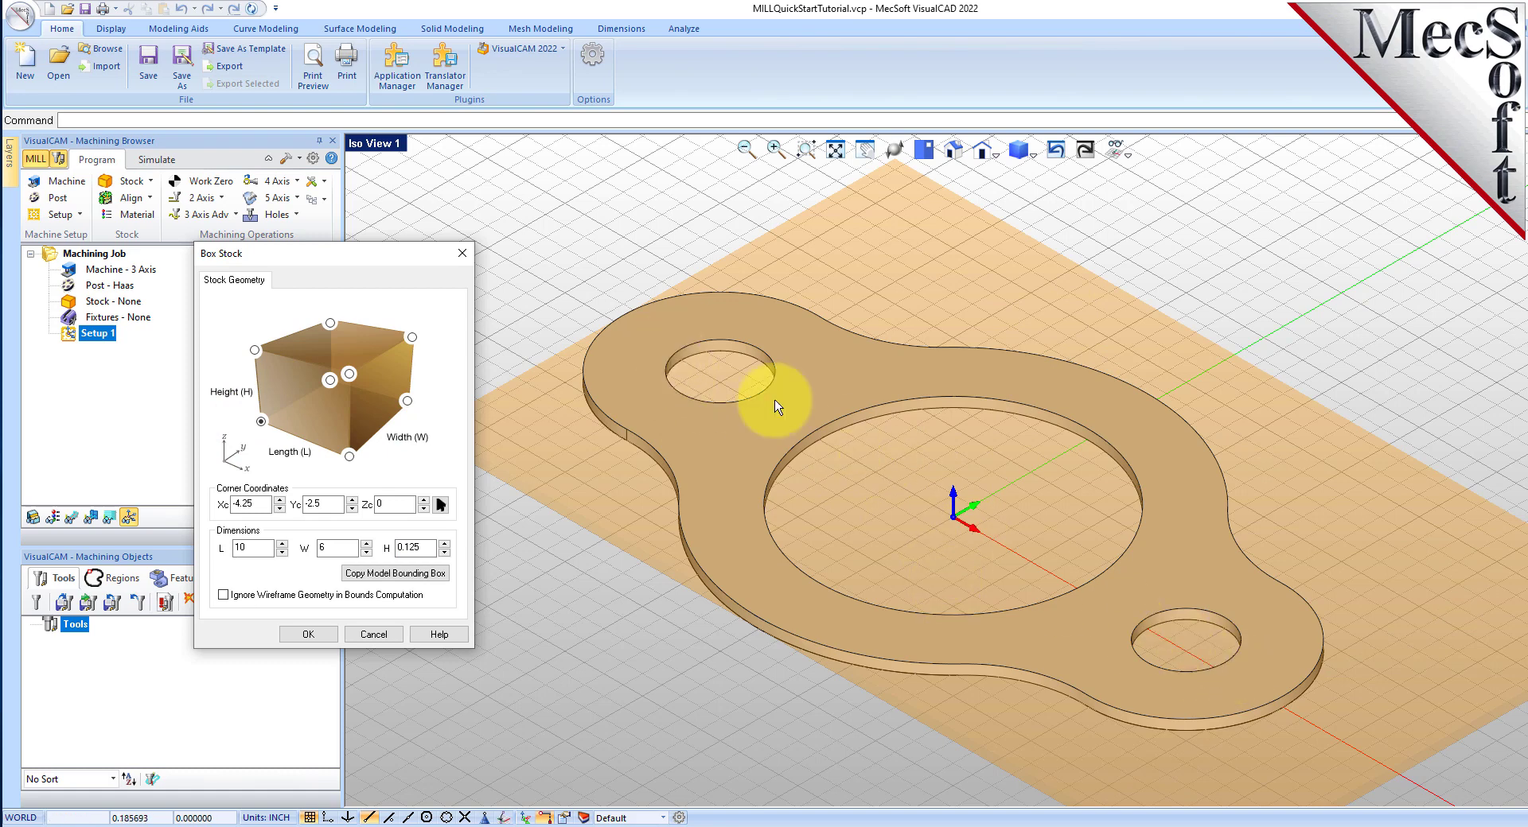
pyautogui.click(308, 634)
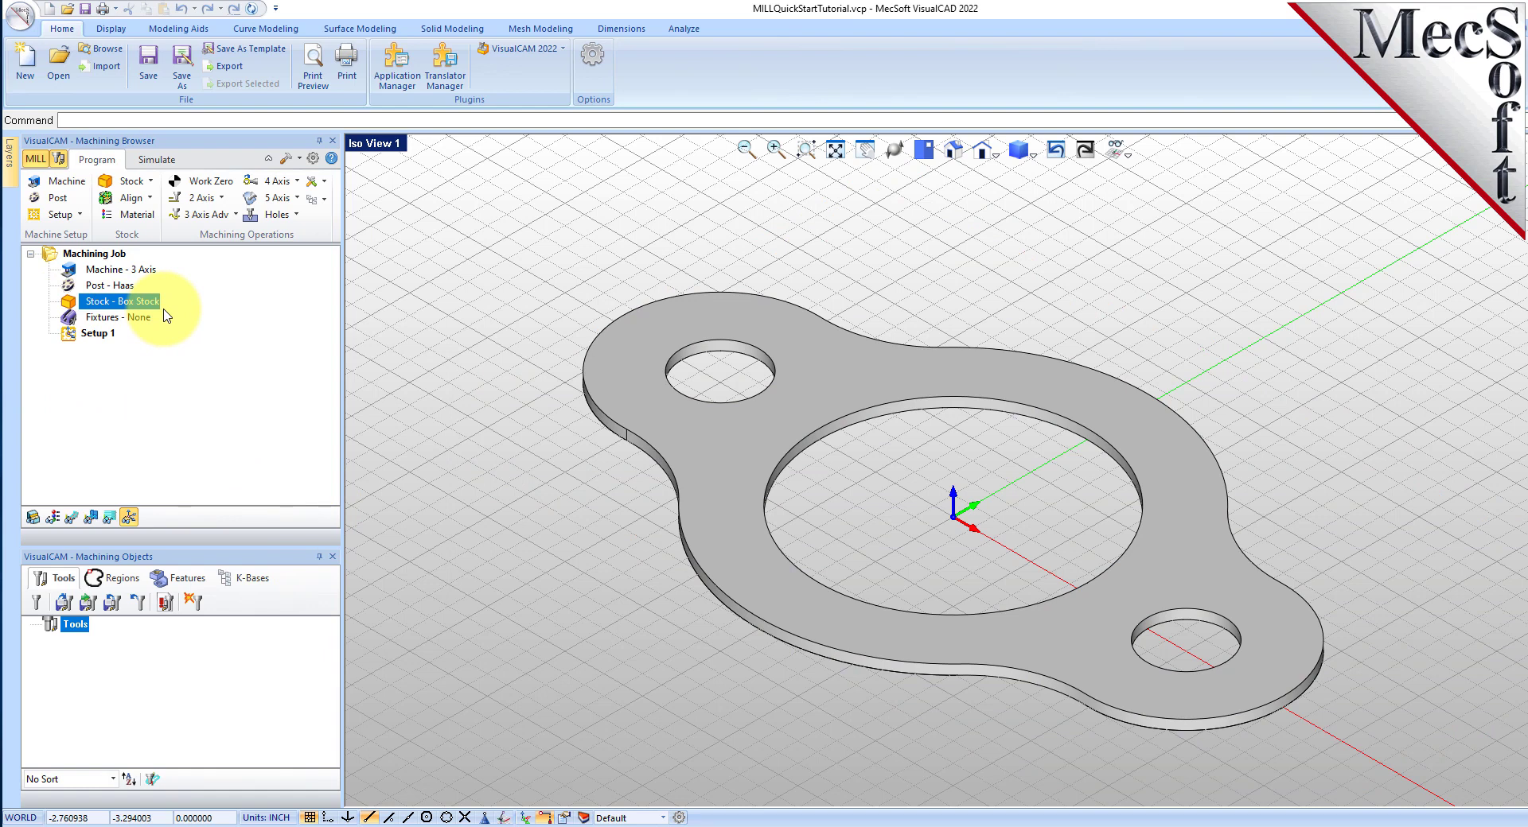
# Step: Display the stock around the part and orbit to a more top-down view
pyautogui.click(33, 518)
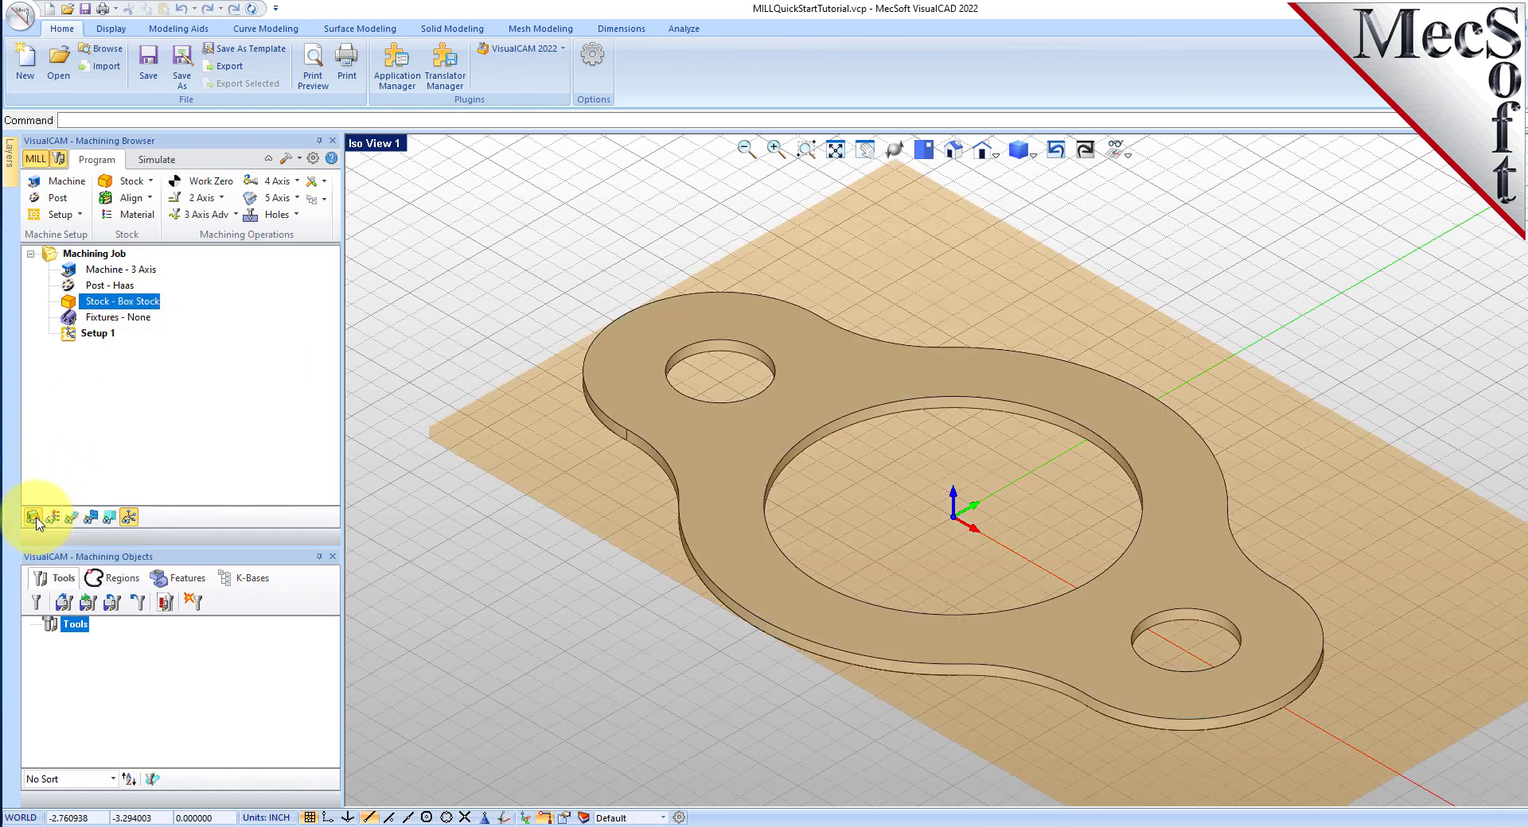
pyautogui.click(33, 518)
pyautogui.click(34, 518)
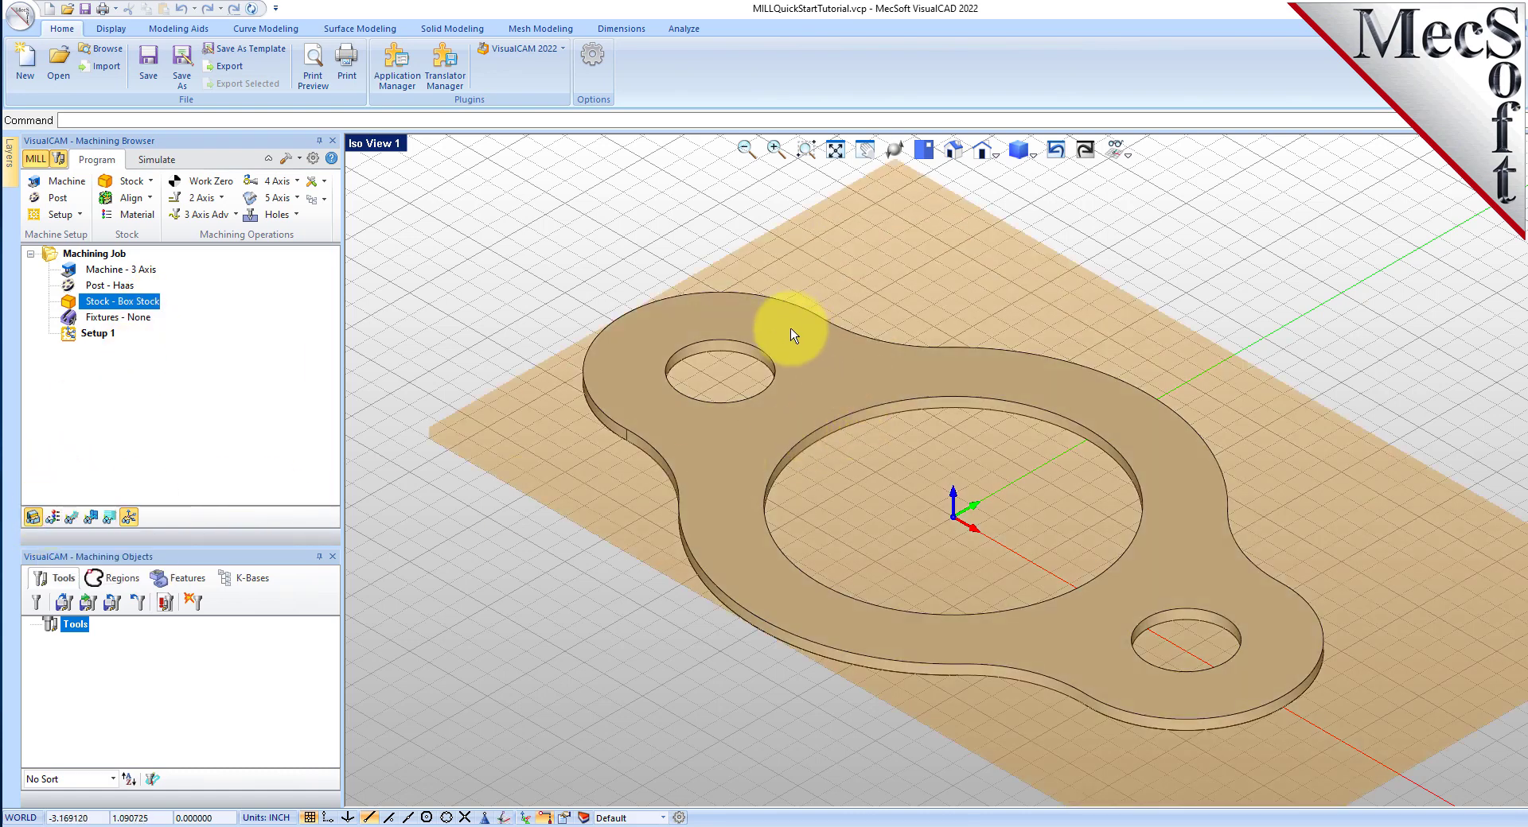
pyautogui.scroll(-2, 779, 350)
pyautogui.moveTo(903, 447); pyautogui.dragTo(931, 487, button='middle')
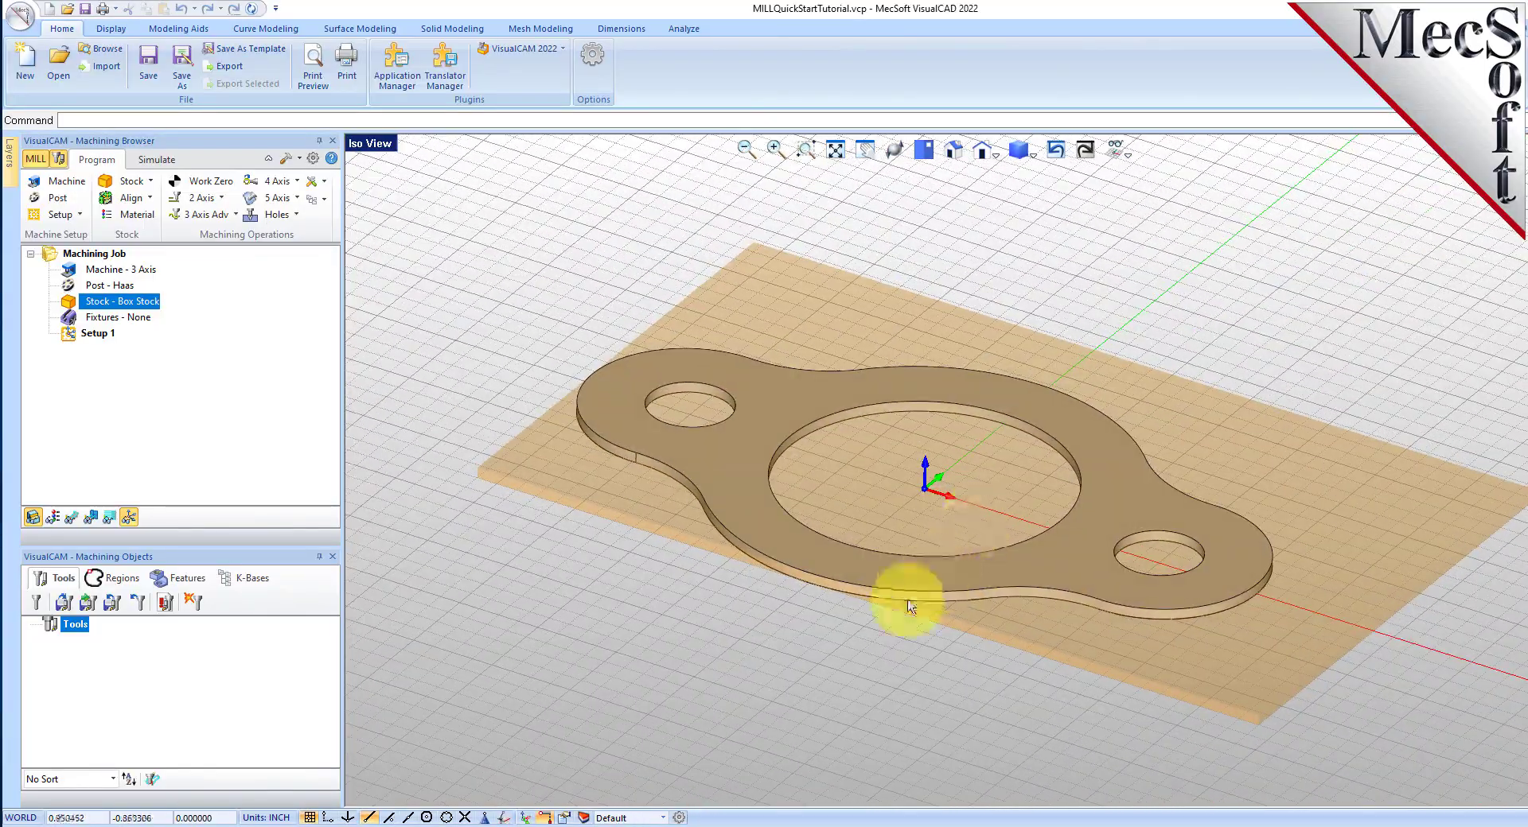
pyautogui.moveTo(921, 368); pyautogui.dragTo(932, 466, button='middle')
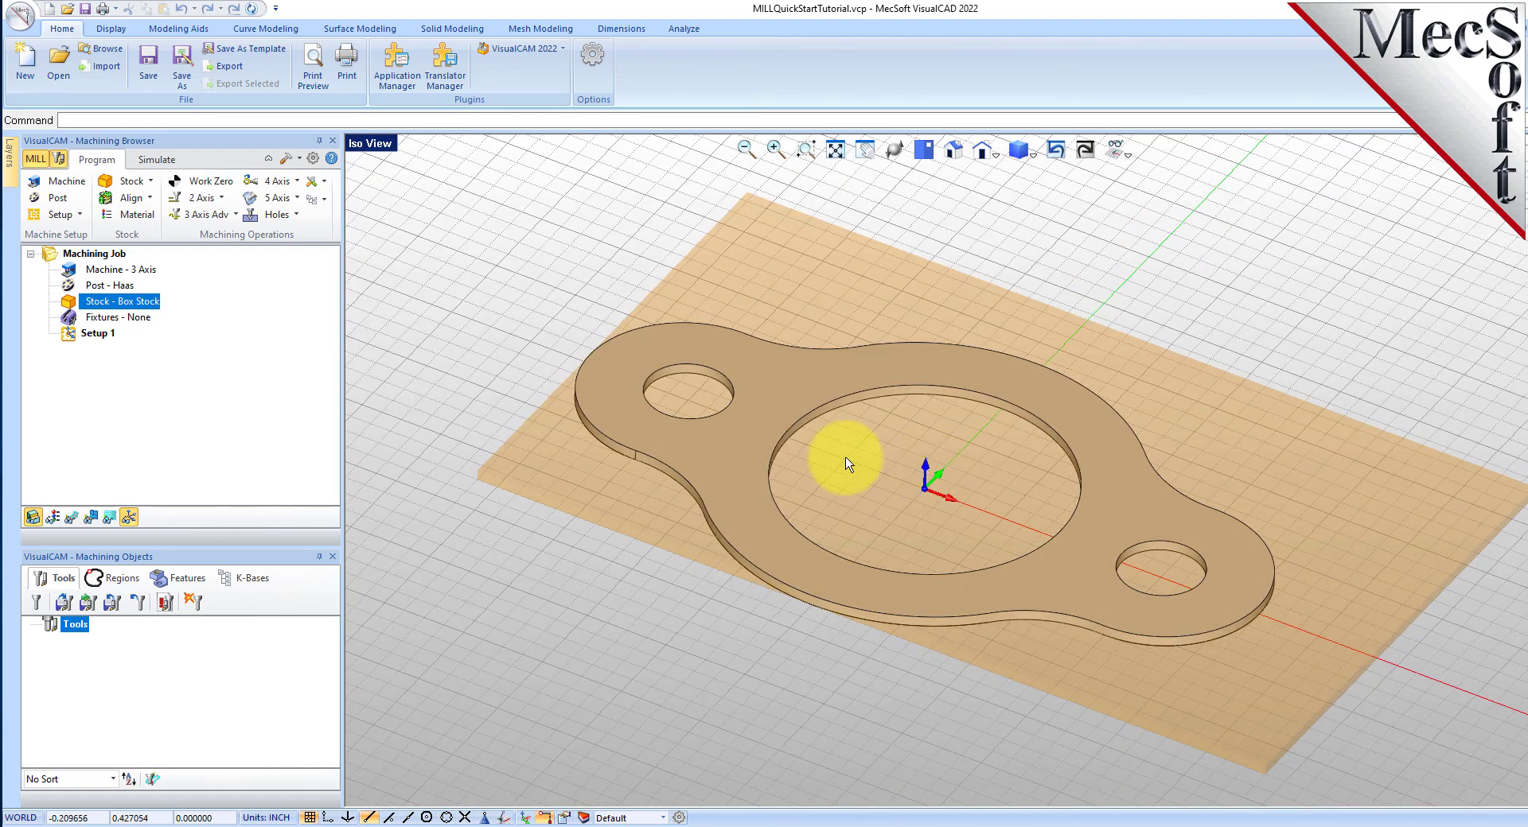
# Step: Align the stock to the part using Z Top and XY Center
pyautogui.click(140, 204)
pyautogui.click(129, 233)
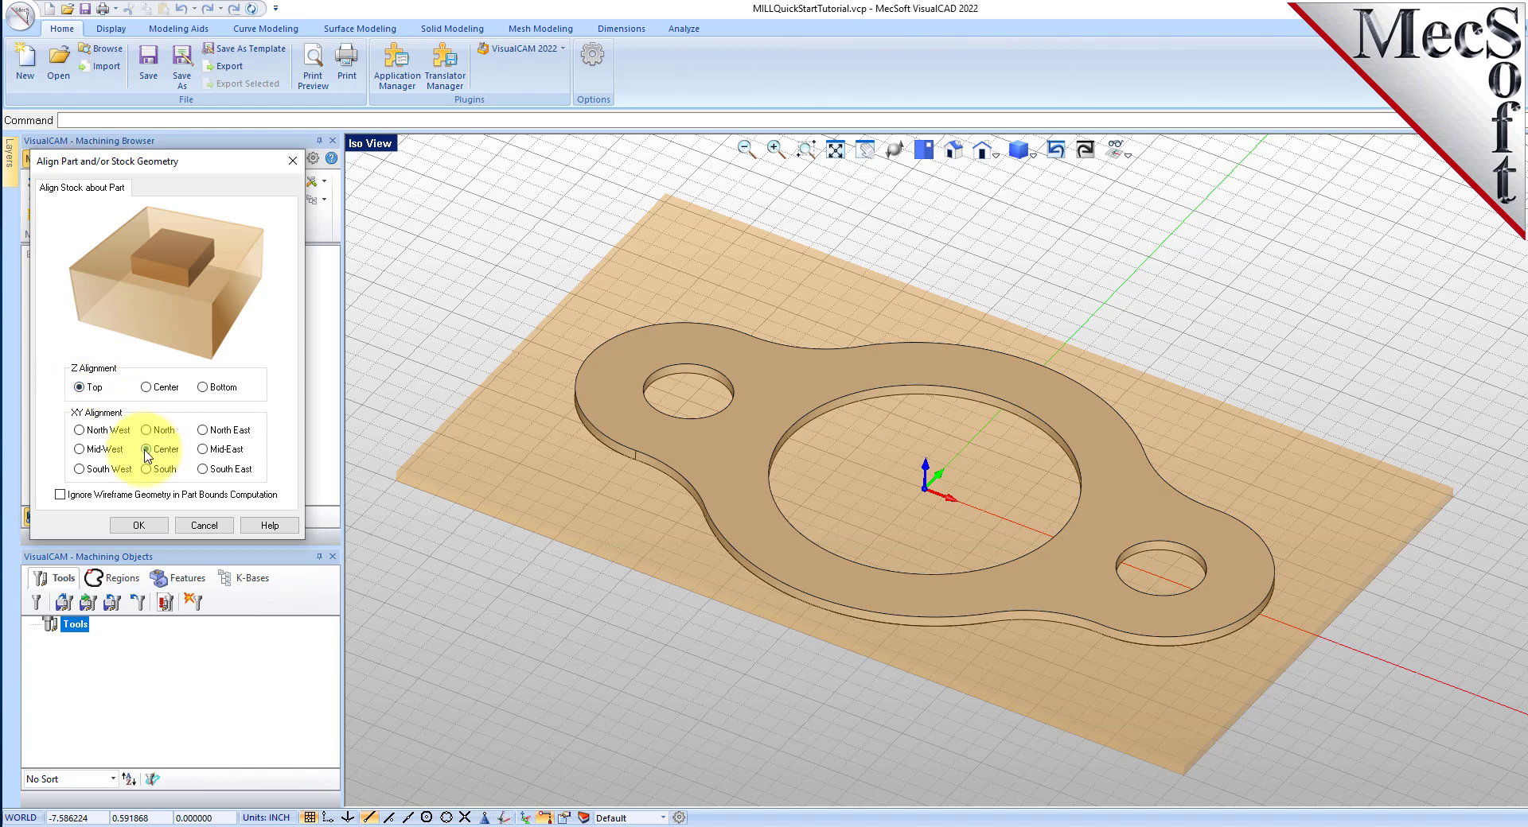
pyautogui.click(144, 527)
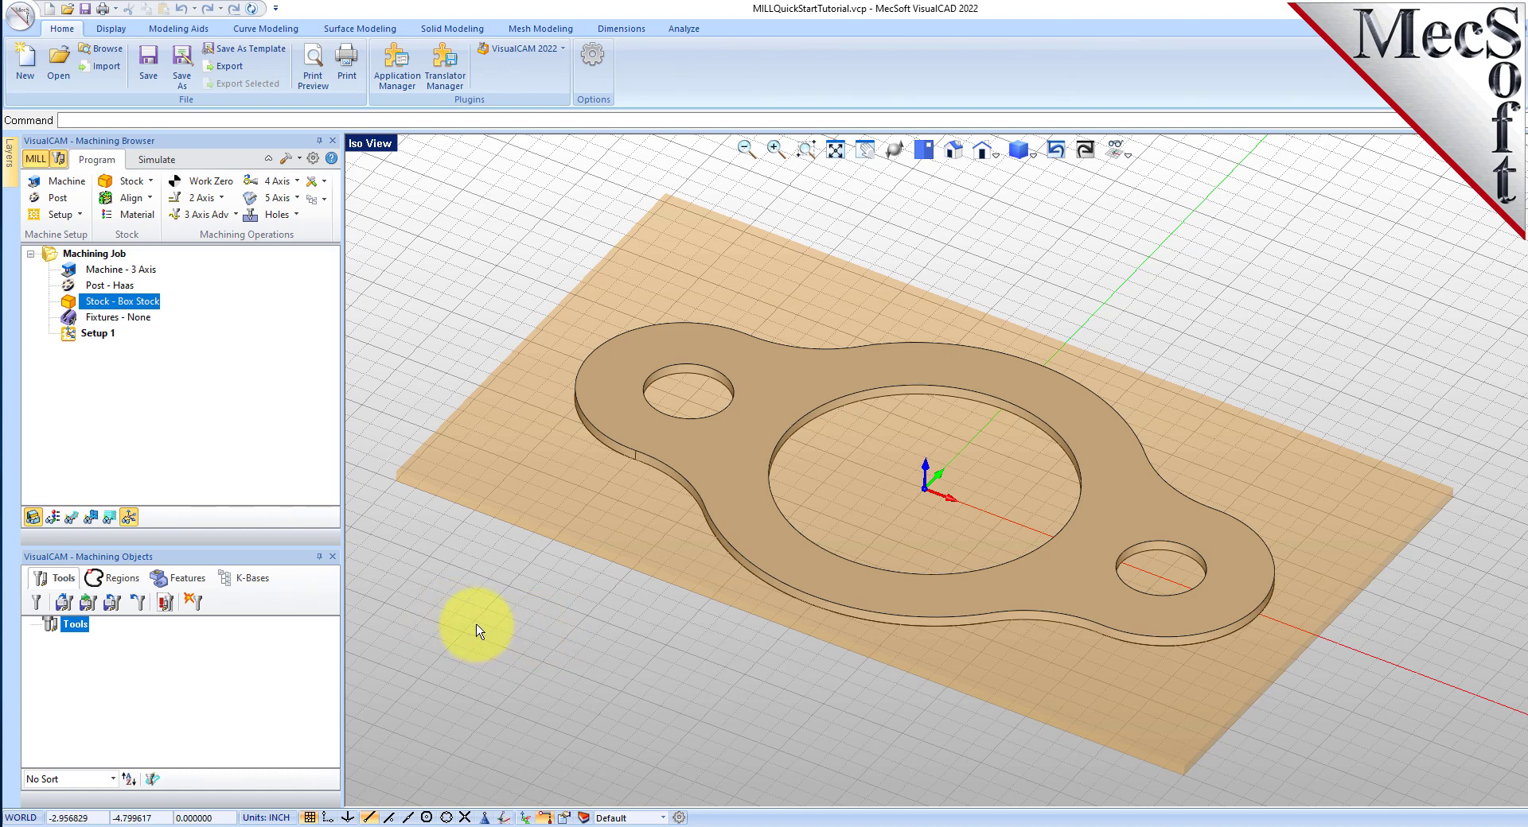
# Step: Set the stock material to WOOD from FeedsSpeedsDataINCH.xml
pyautogui.click(137, 215)
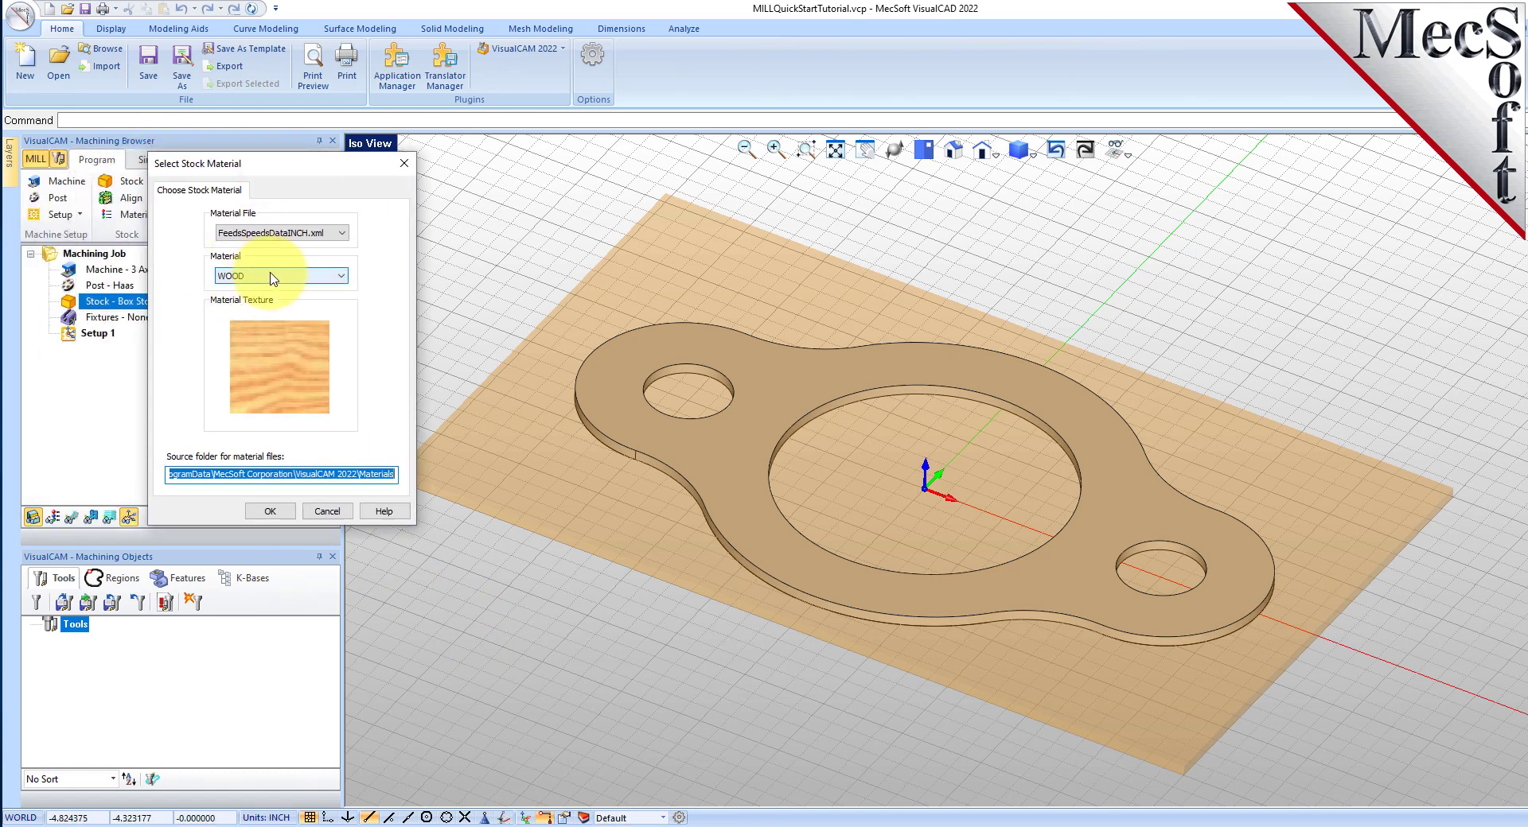
pyautogui.click(340, 276)
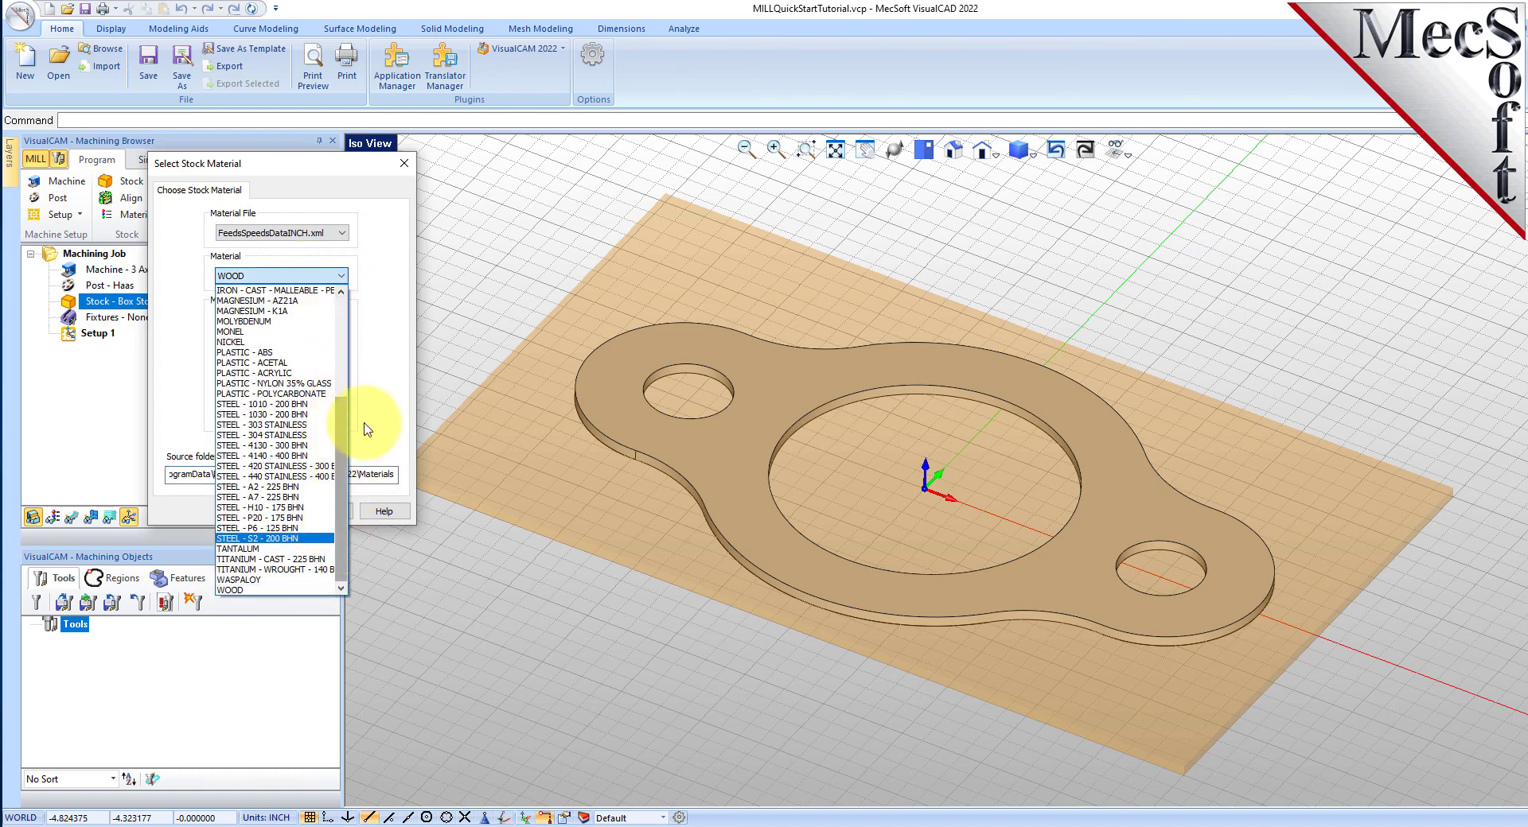
pyautogui.click(259, 538)
pyautogui.click(332, 276)
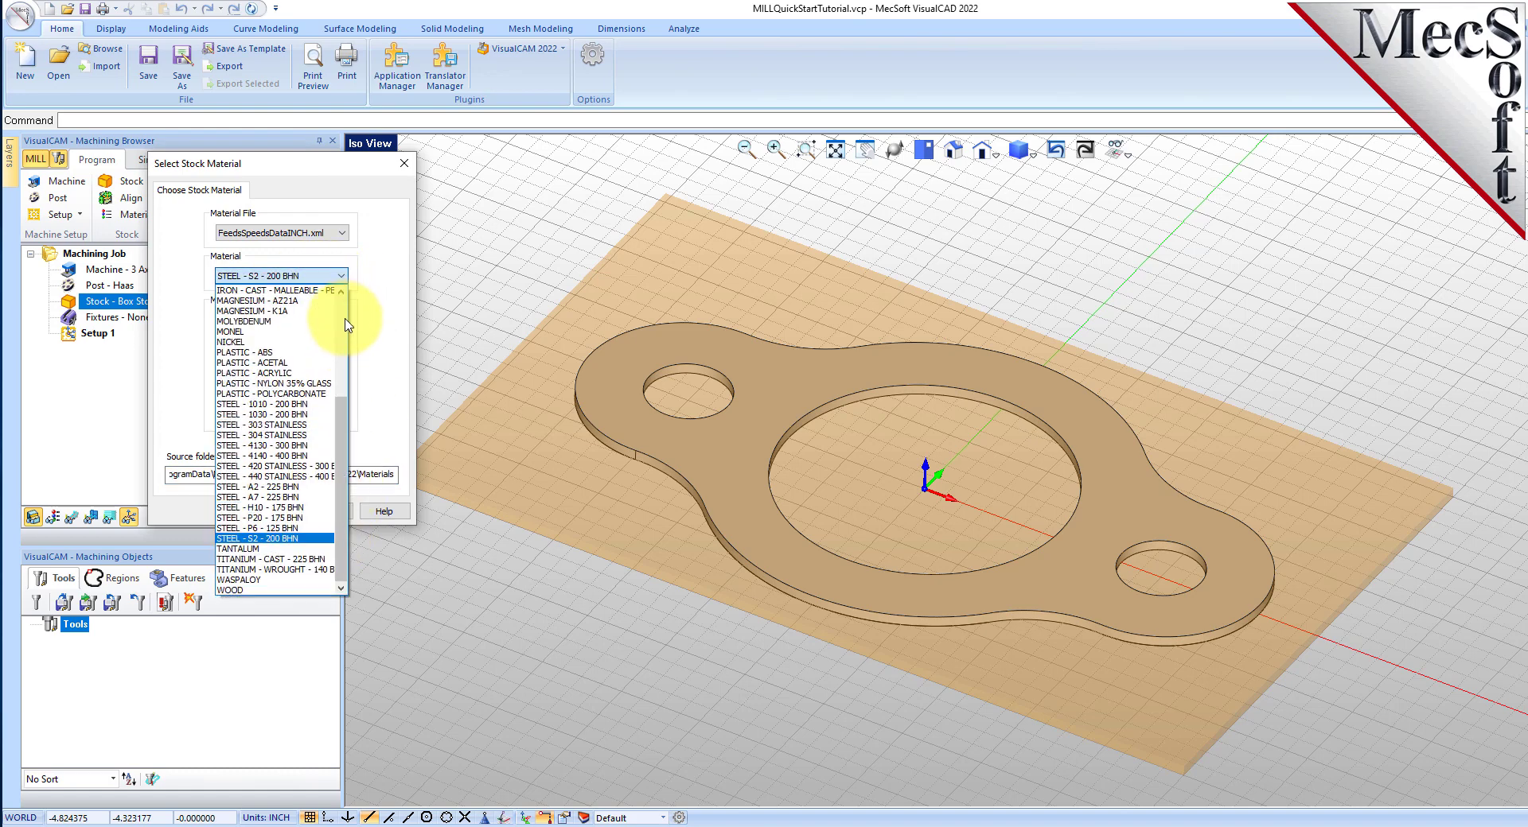
pyautogui.click(264, 588)
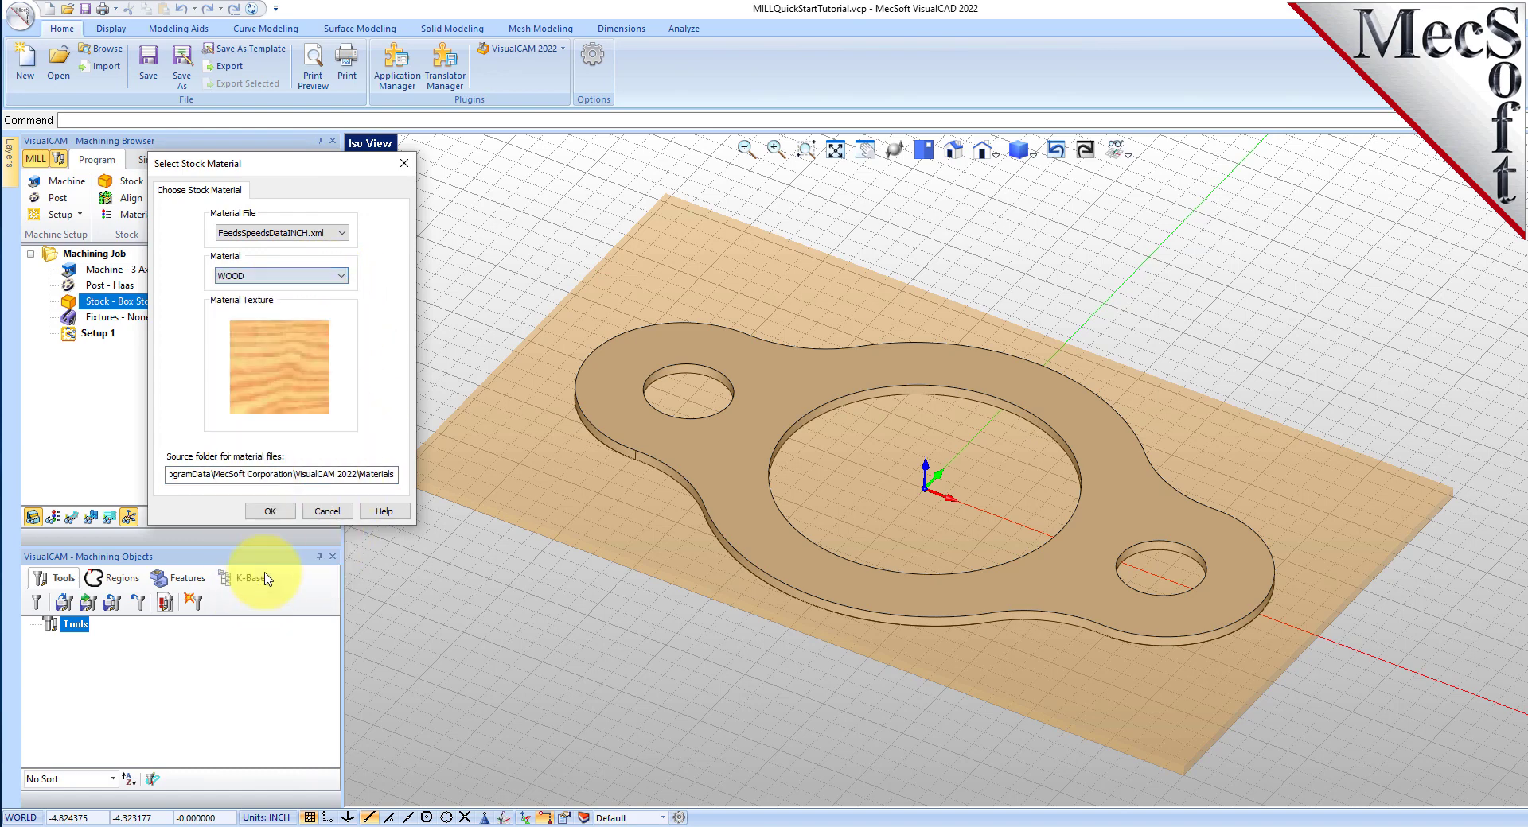
pyautogui.click(271, 512)
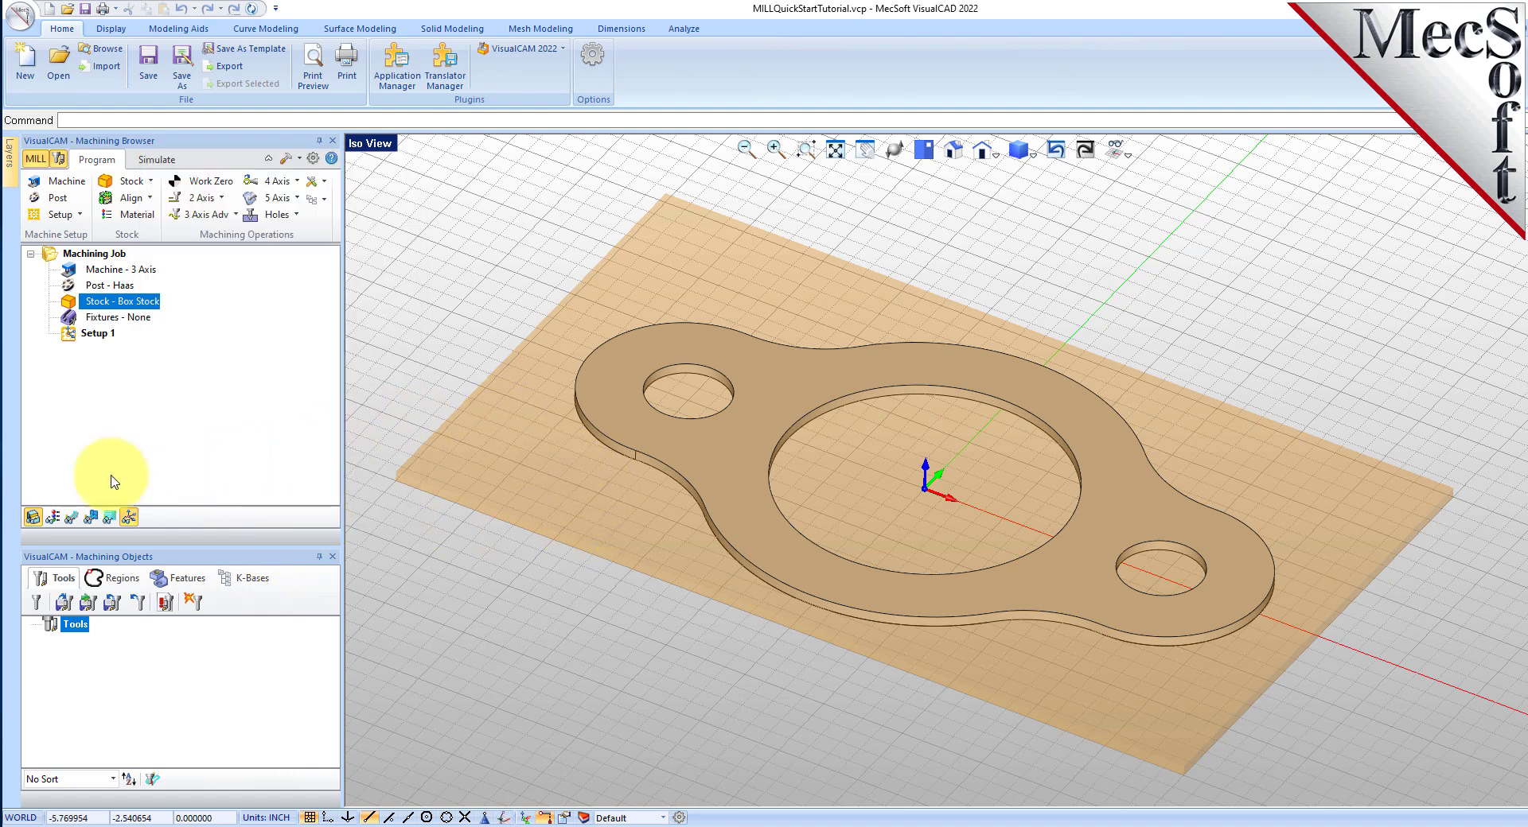
# Step: Render the stock as translucent wood grain and orbit to inspect it
pyautogui.click(51, 518)
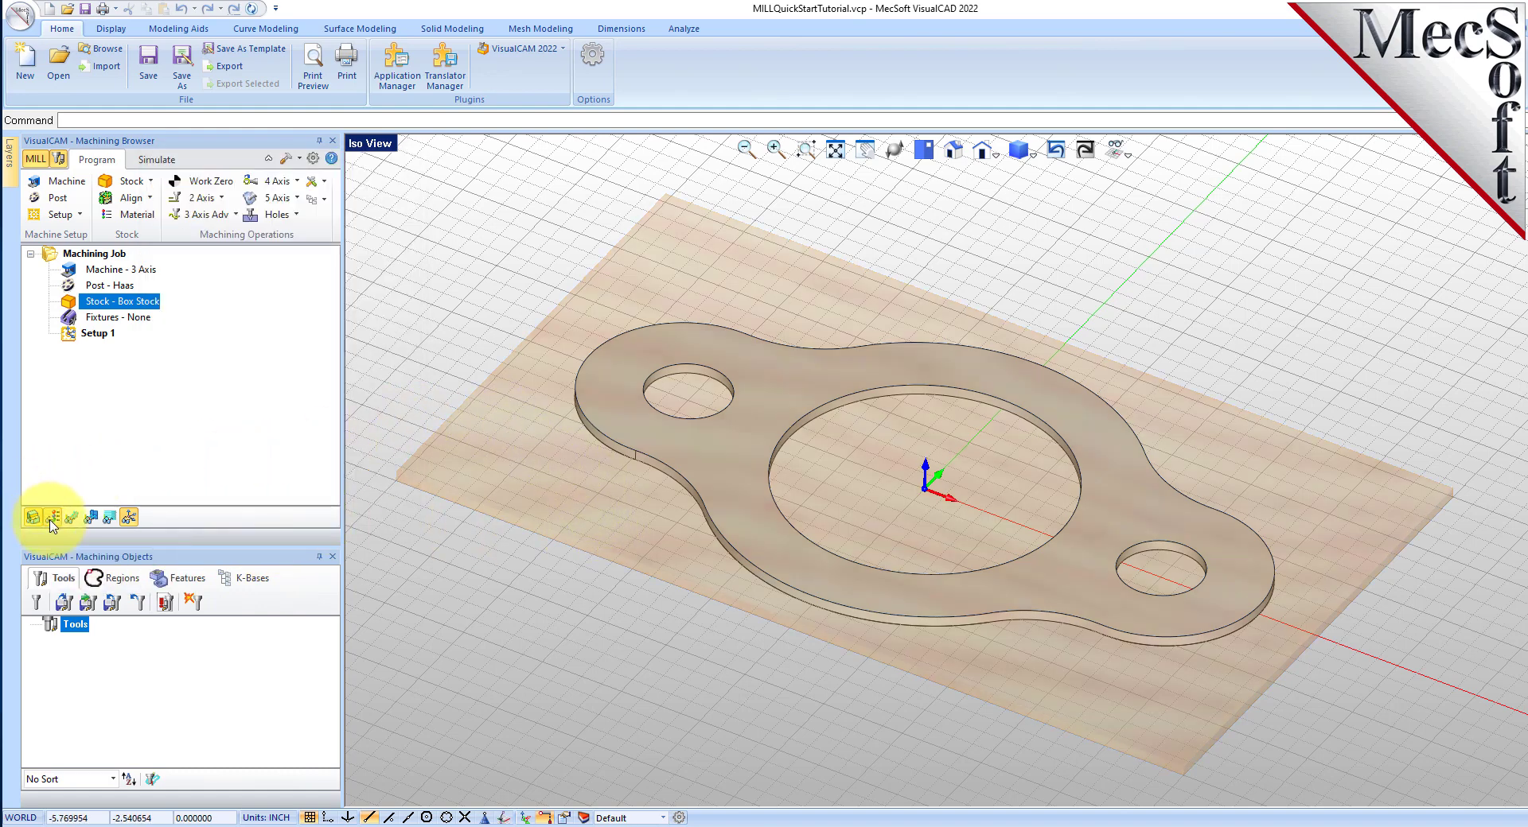
pyautogui.click(52, 519)
pyautogui.click(52, 518)
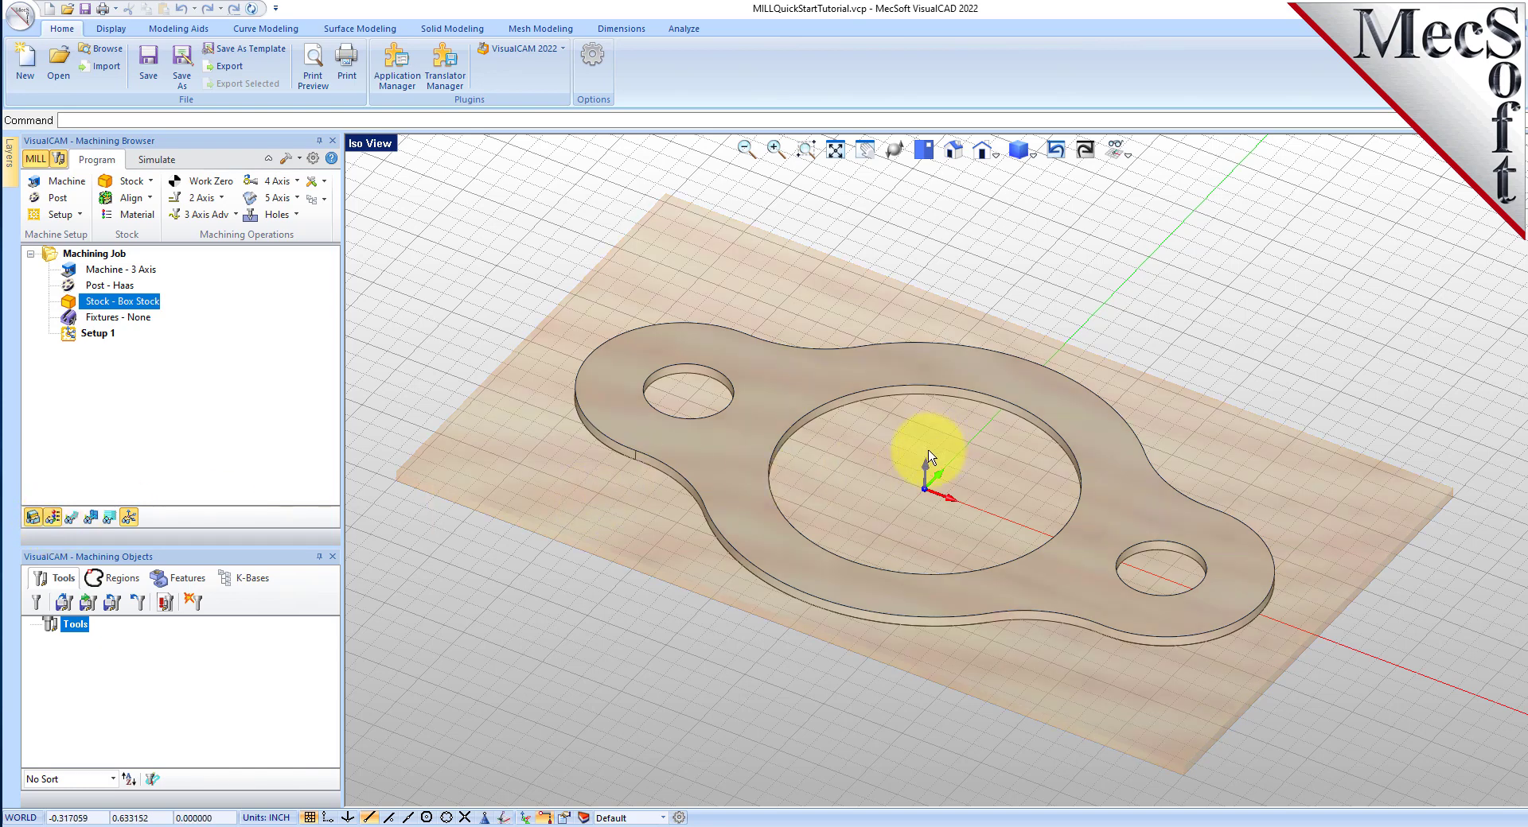
pyautogui.moveTo(915, 534)
pyautogui.mouseDown(button='middle')
pyautogui.moveTo(921, 409)
pyautogui.moveTo(893, 540)
pyautogui.mouseUp(button='middle')
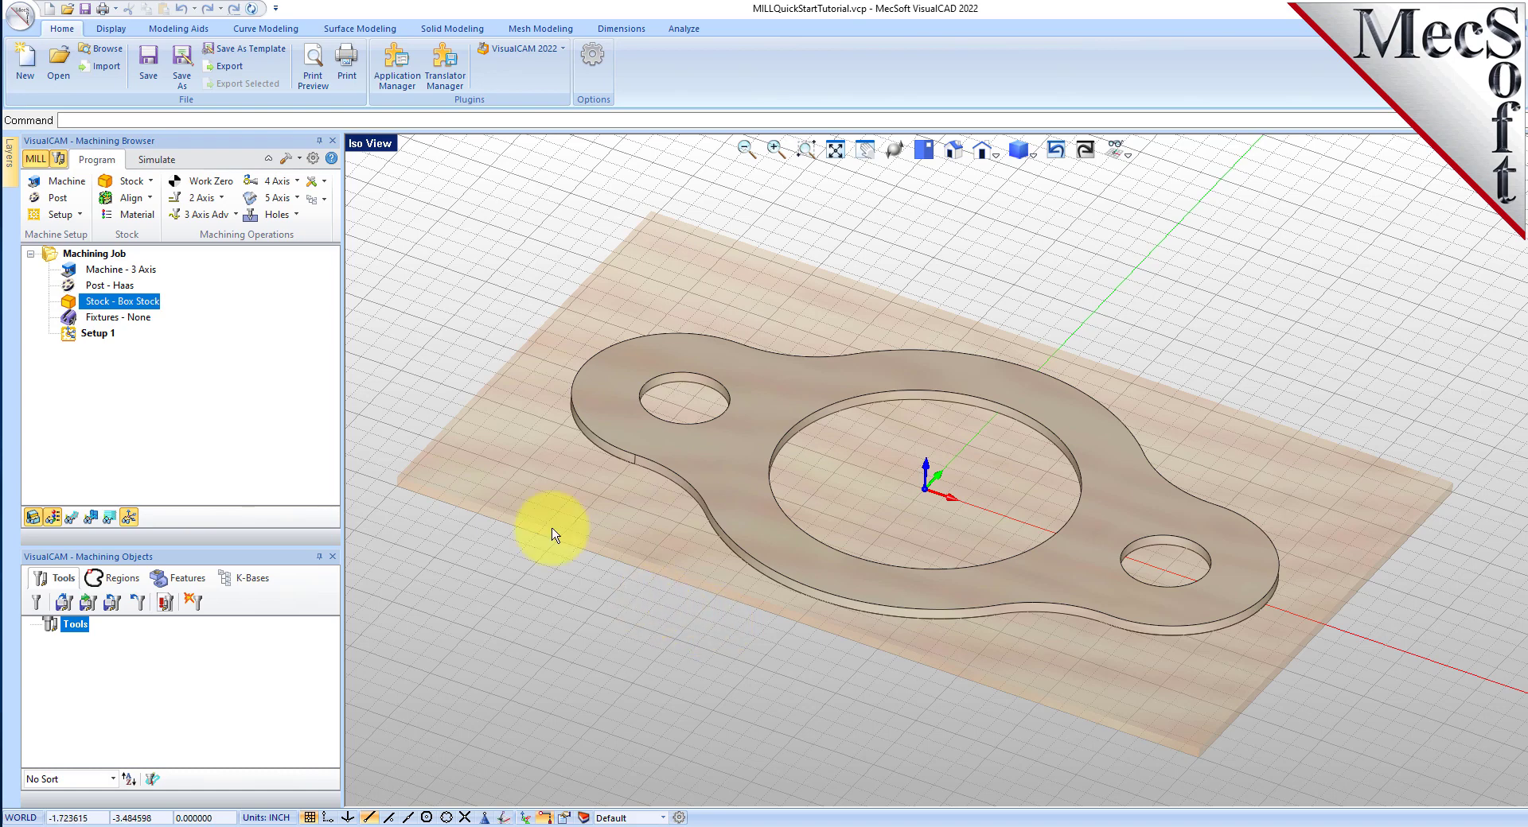
# Step: Place the world coordinate origin at the stock box's highest-Z south-west corner
pyautogui.click(148, 198)
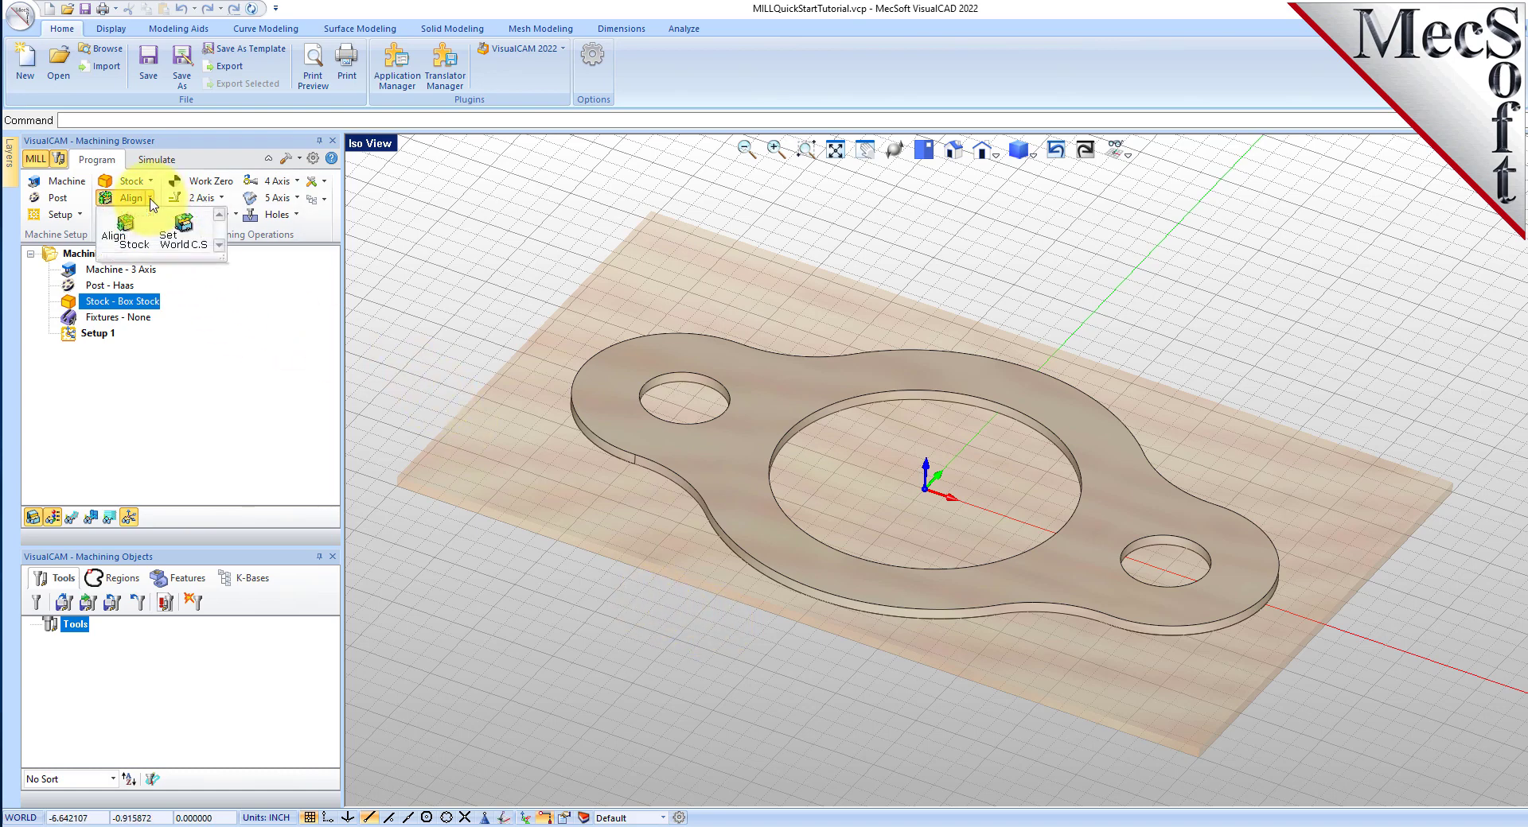
pyautogui.click(198, 240)
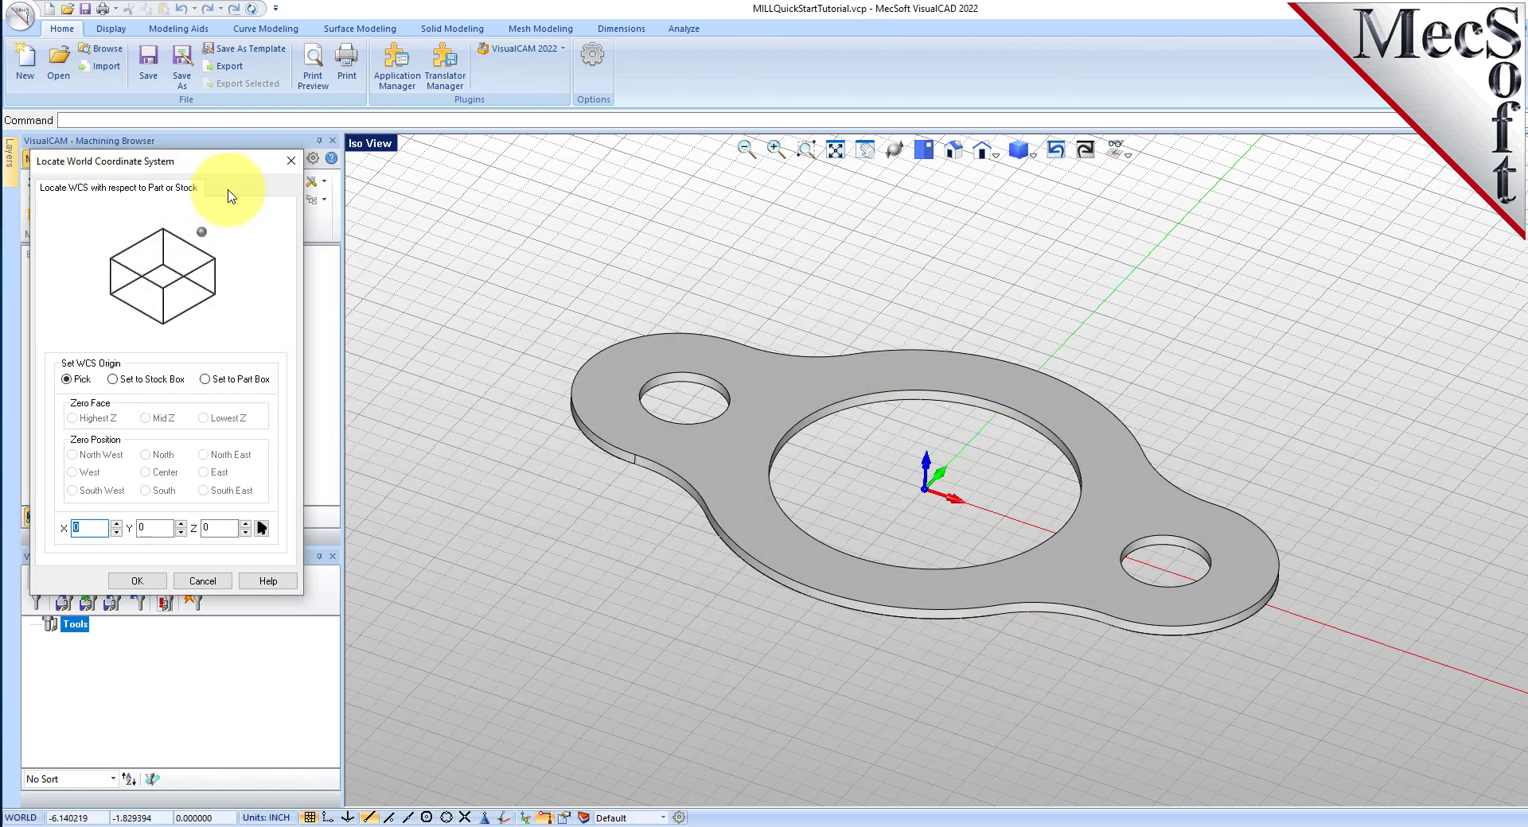
pyautogui.moveTo(209, 161); pyautogui.dragTo(380, 196)
pyautogui.click(284, 414)
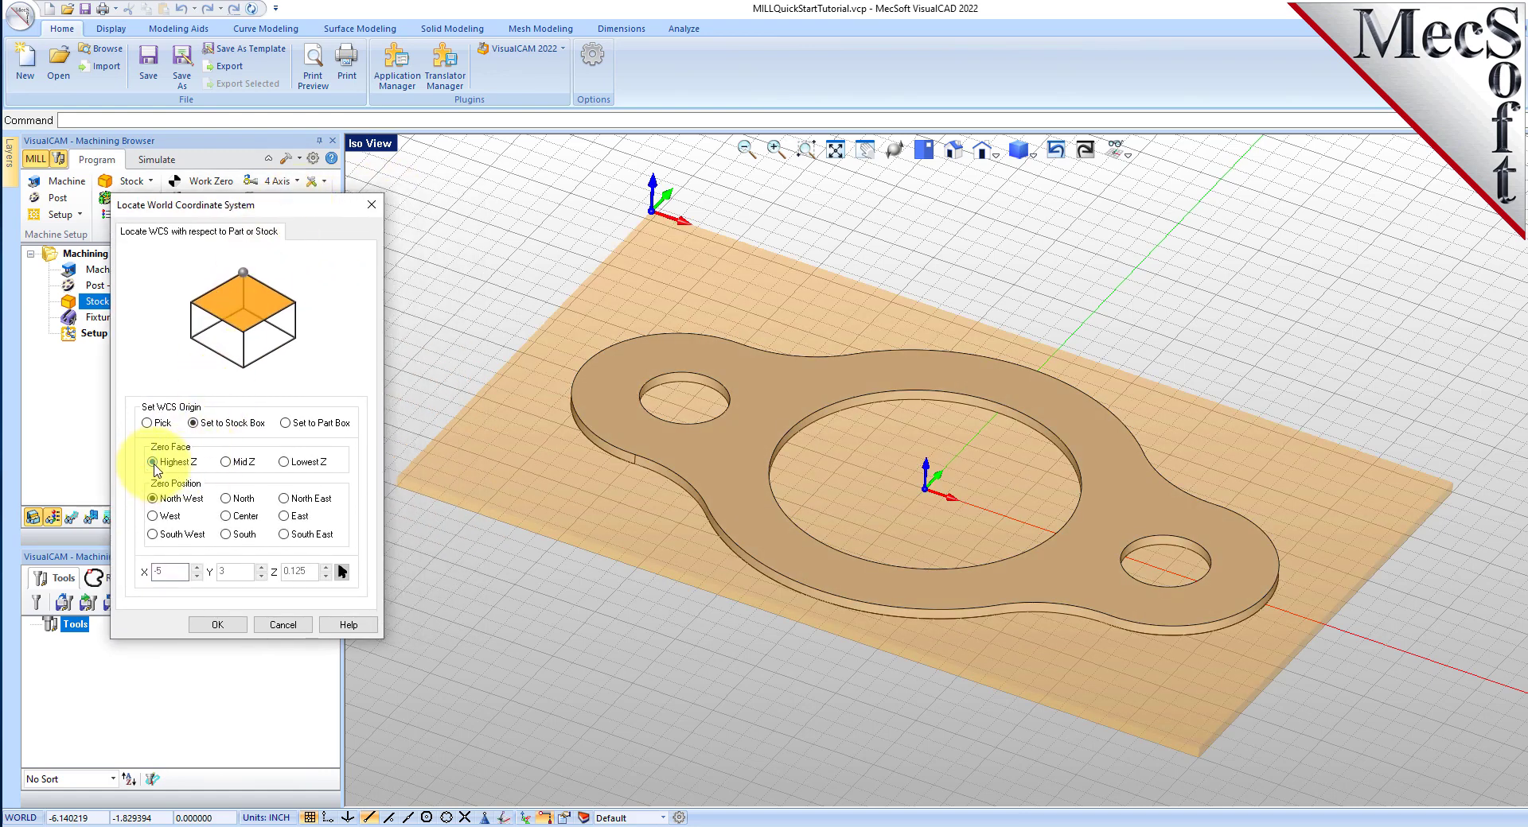
pyautogui.click(152, 534)
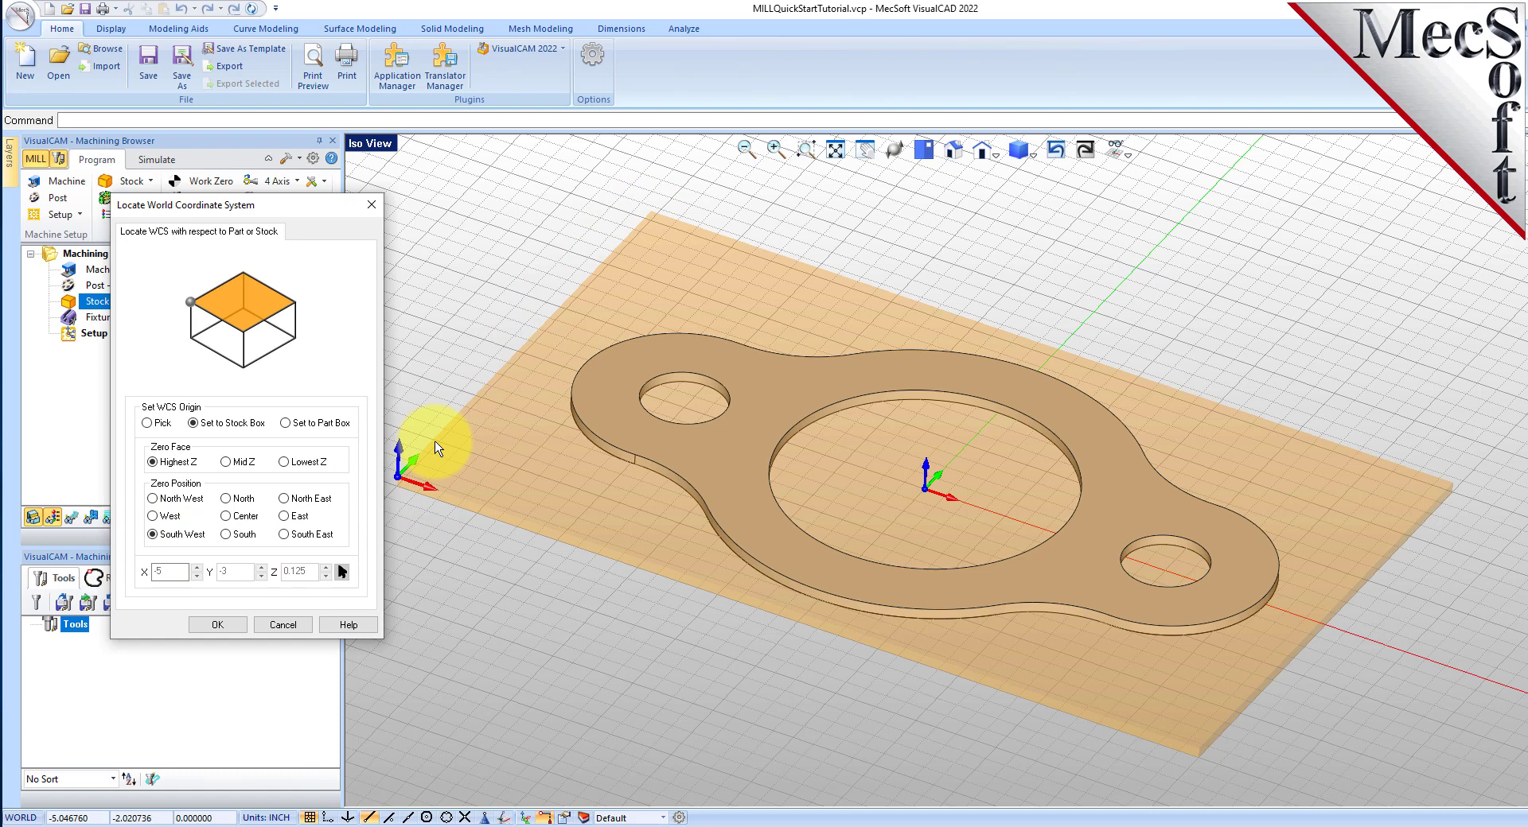
pyautogui.click(215, 624)
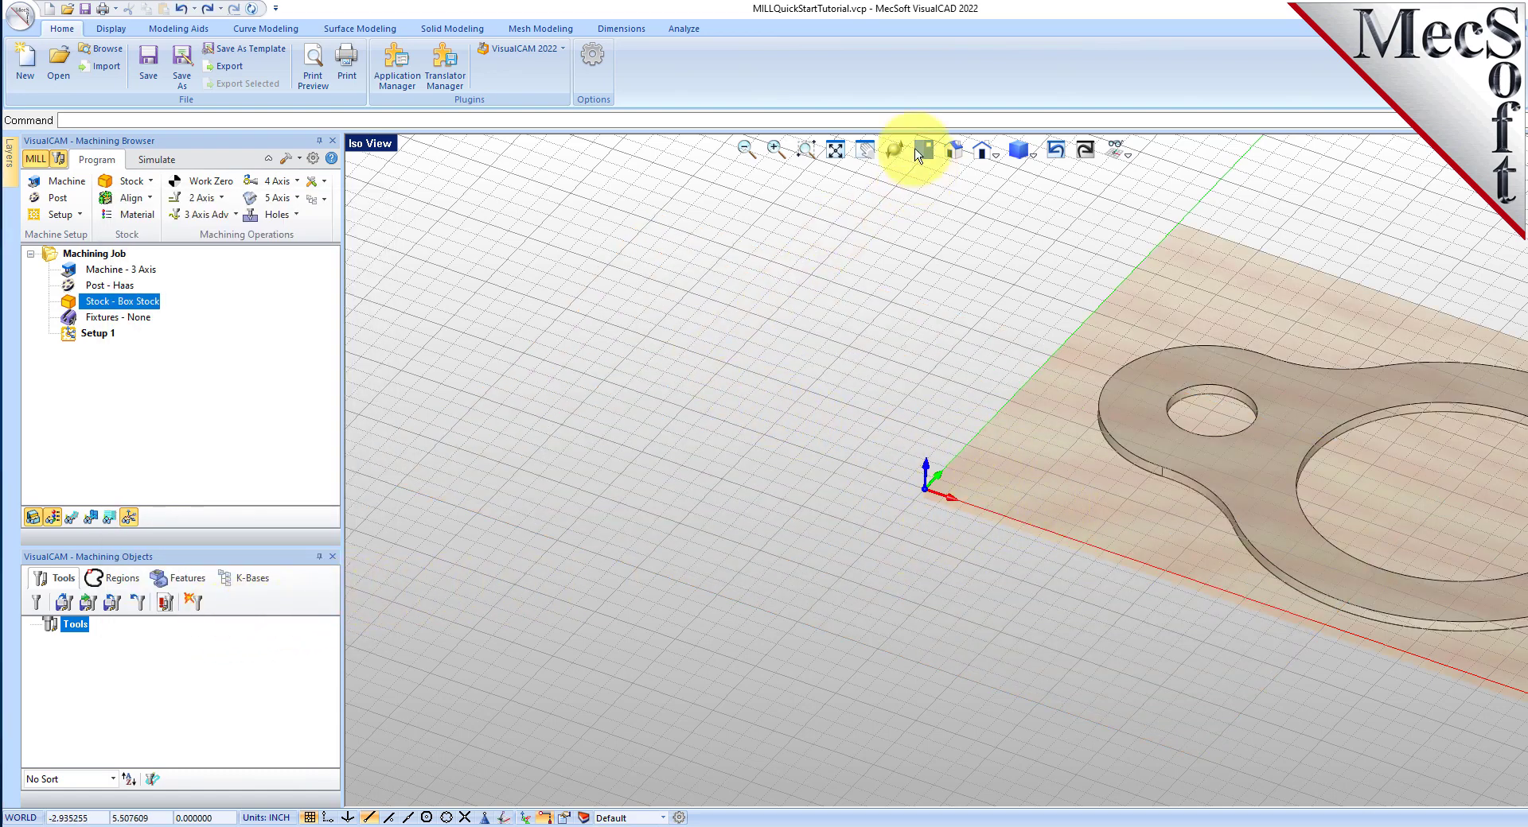
pyautogui.click(835, 151)
pyautogui.scroll(4, 899, 445)
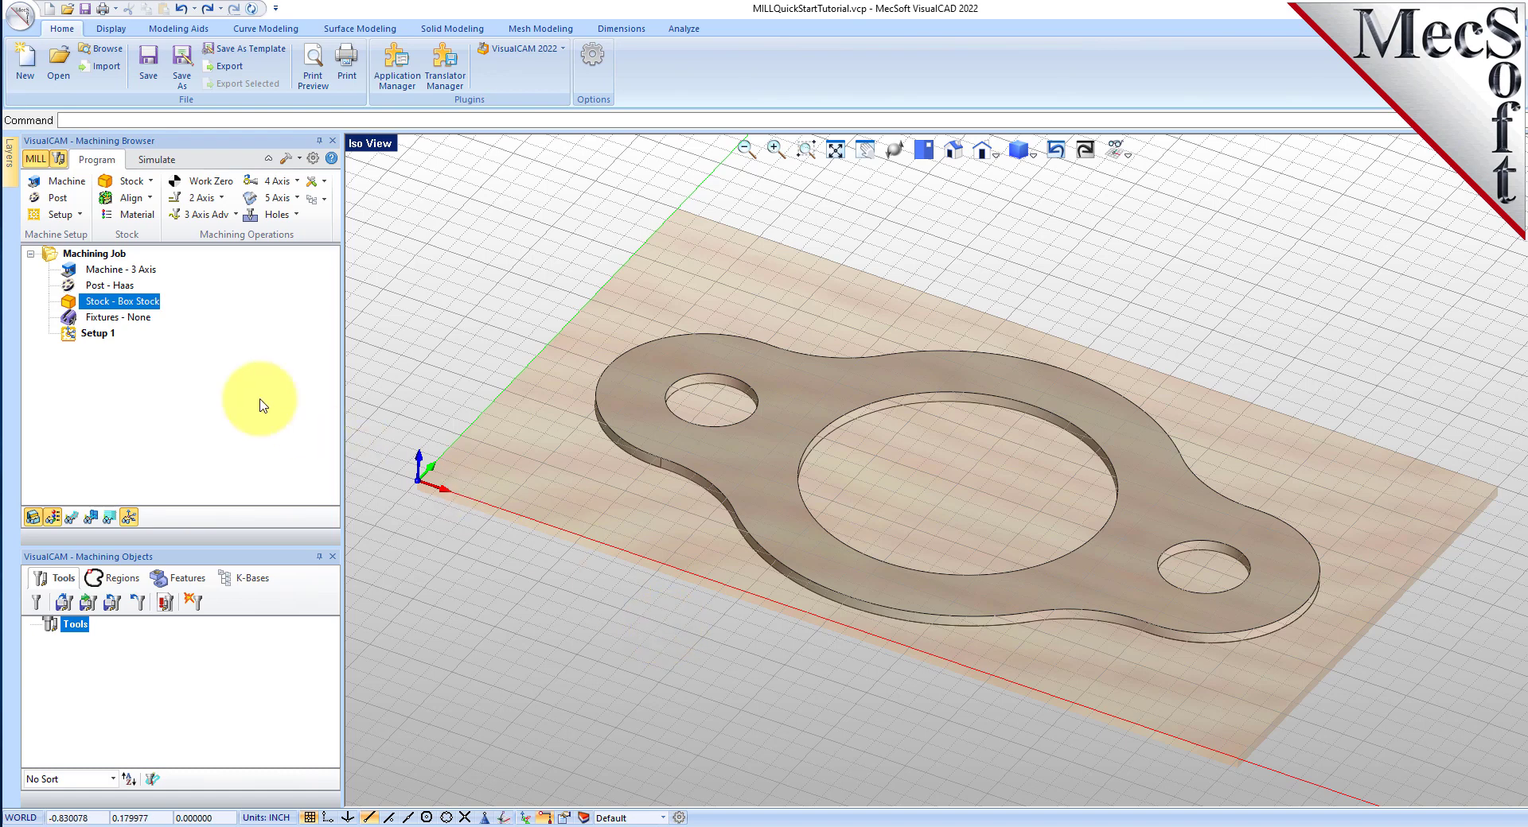
pyautogui.click(77, 339)
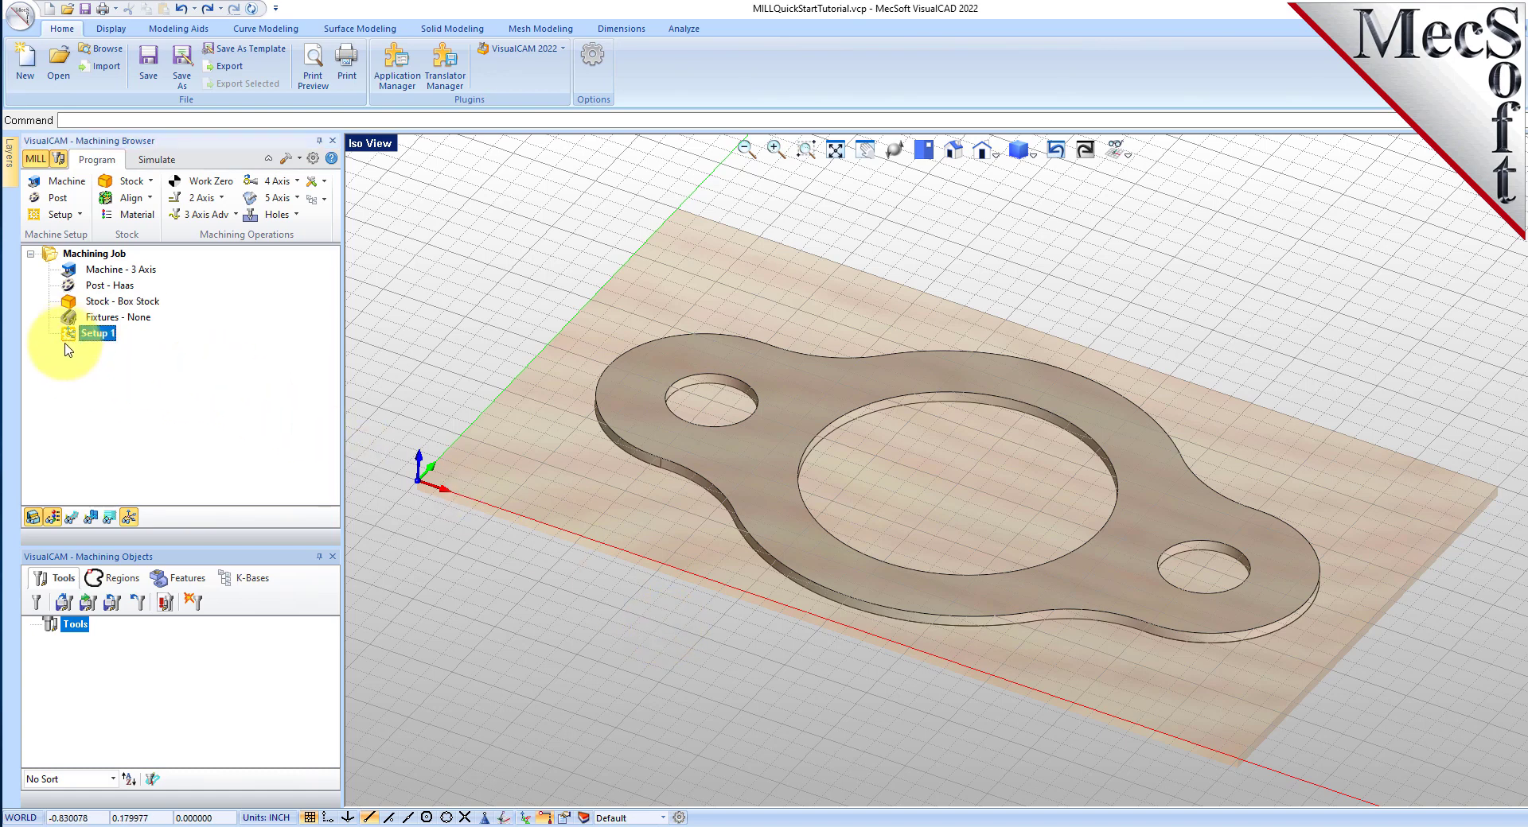
# Step: Generate a Work Zero under Setup 1 at the stock box's highest-Z south-west corner
pyautogui.click(229, 184)
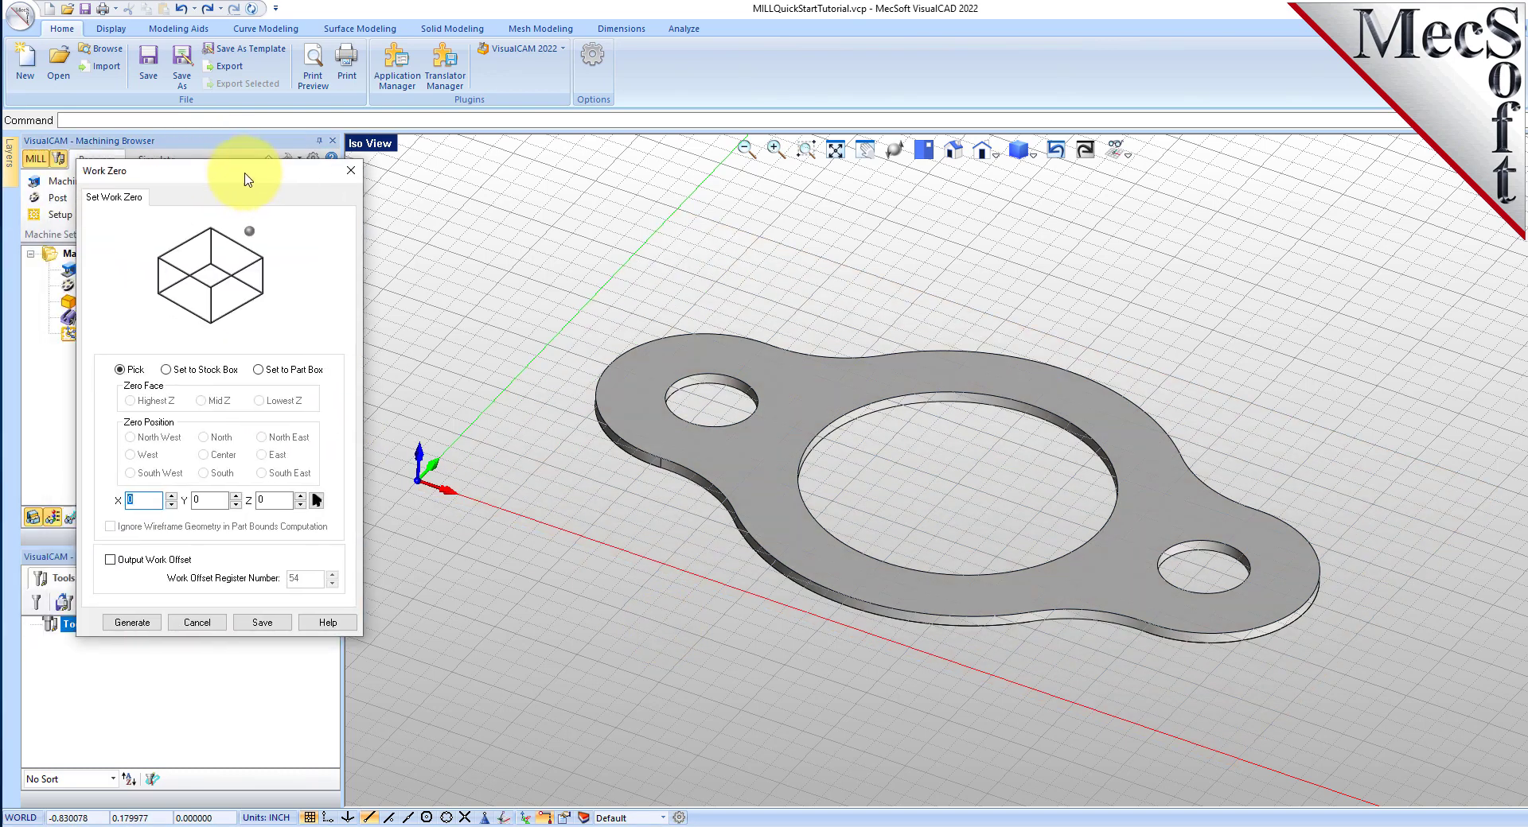
pyautogui.moveTo(202, 171); pyautogui.dragTo(257, 188)
pyautogui.click(176, 378)
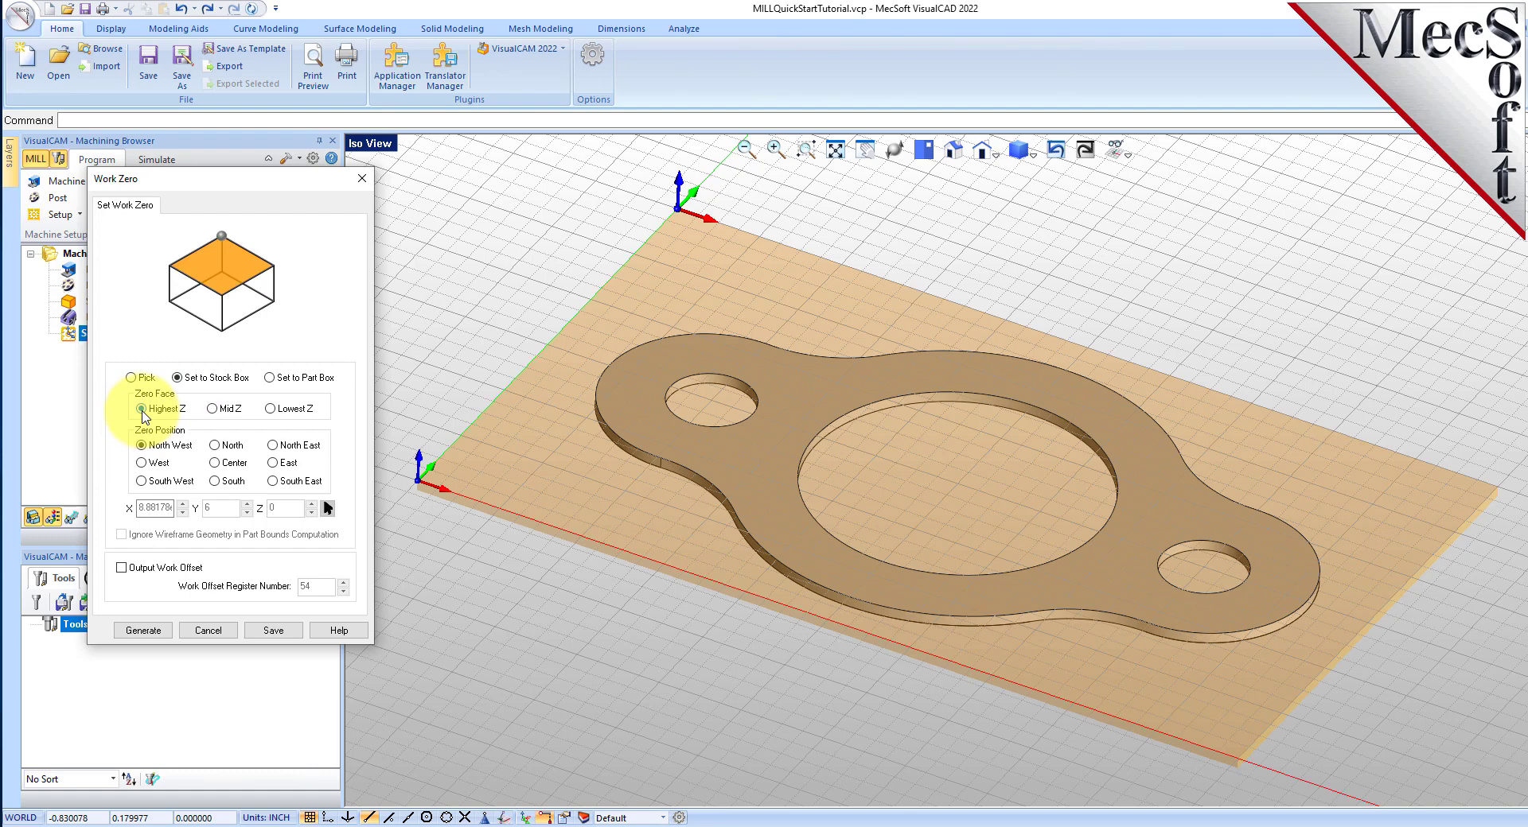
pyautogui.click(143, 482)
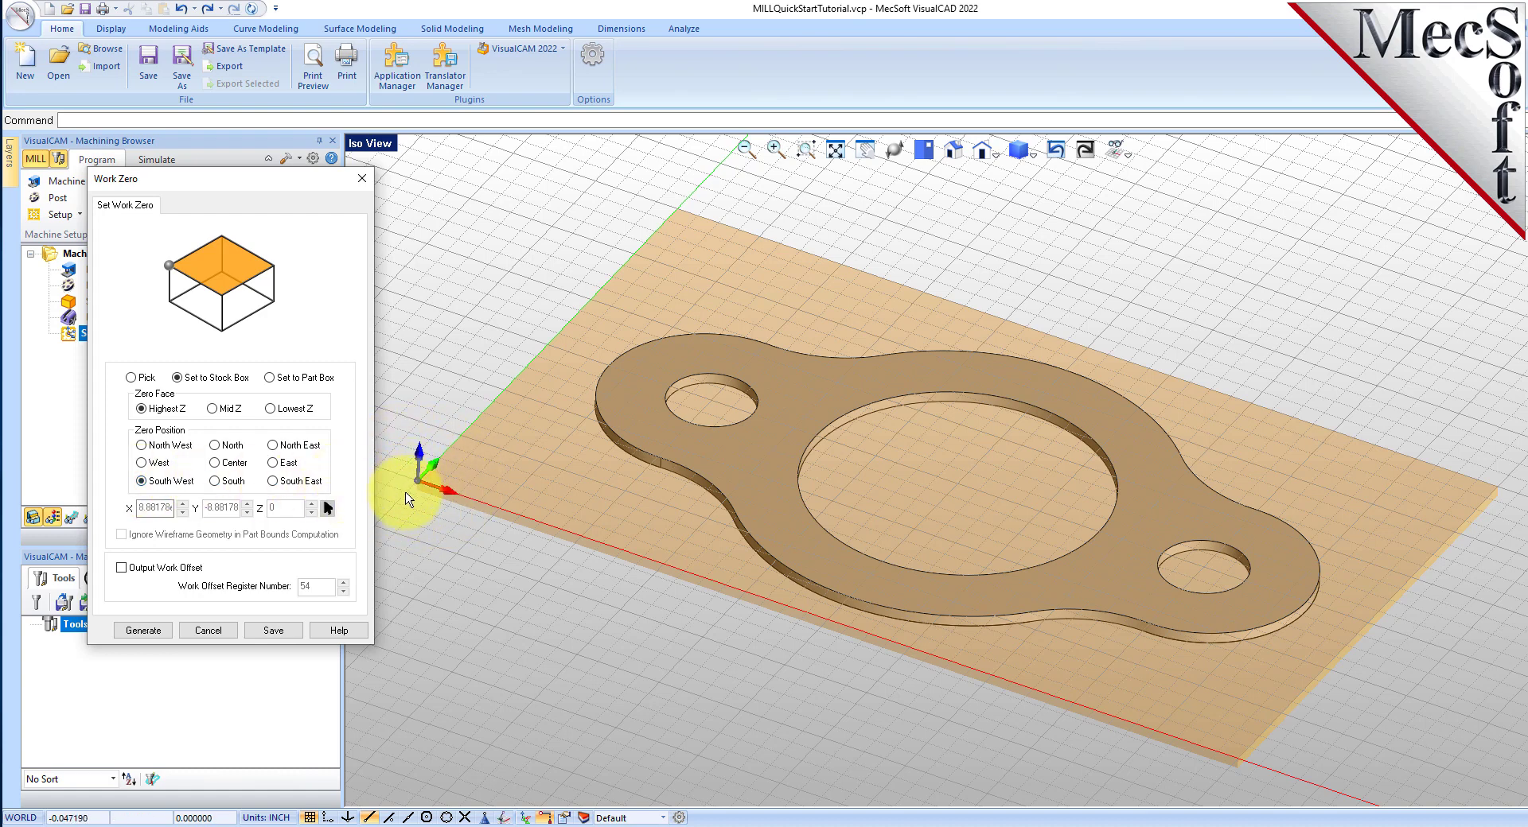
pyautogui.scroll(5, 398, 497)
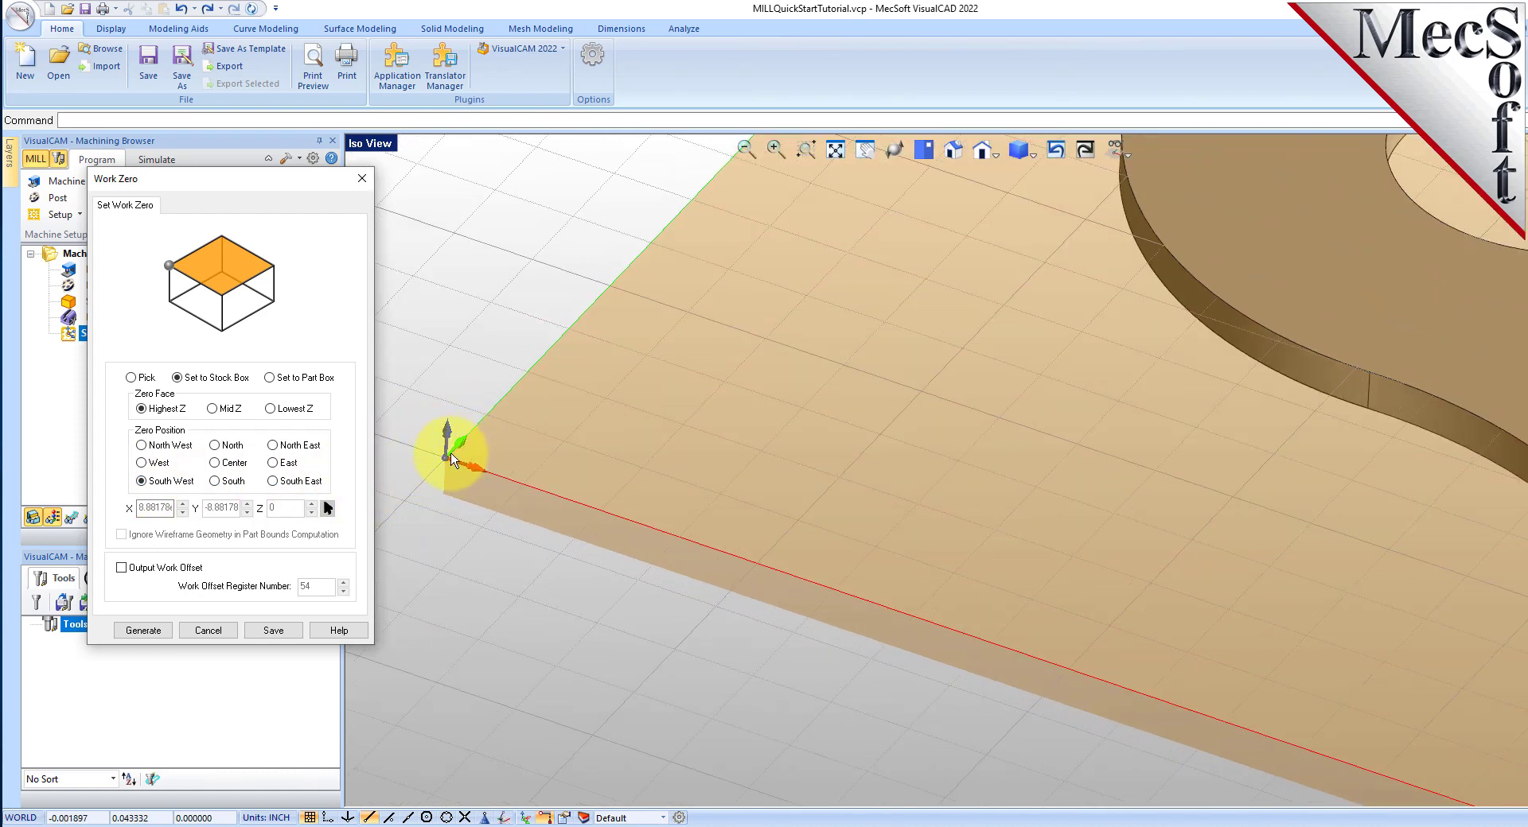
pyautogui.scroll(-5, 445, 476)
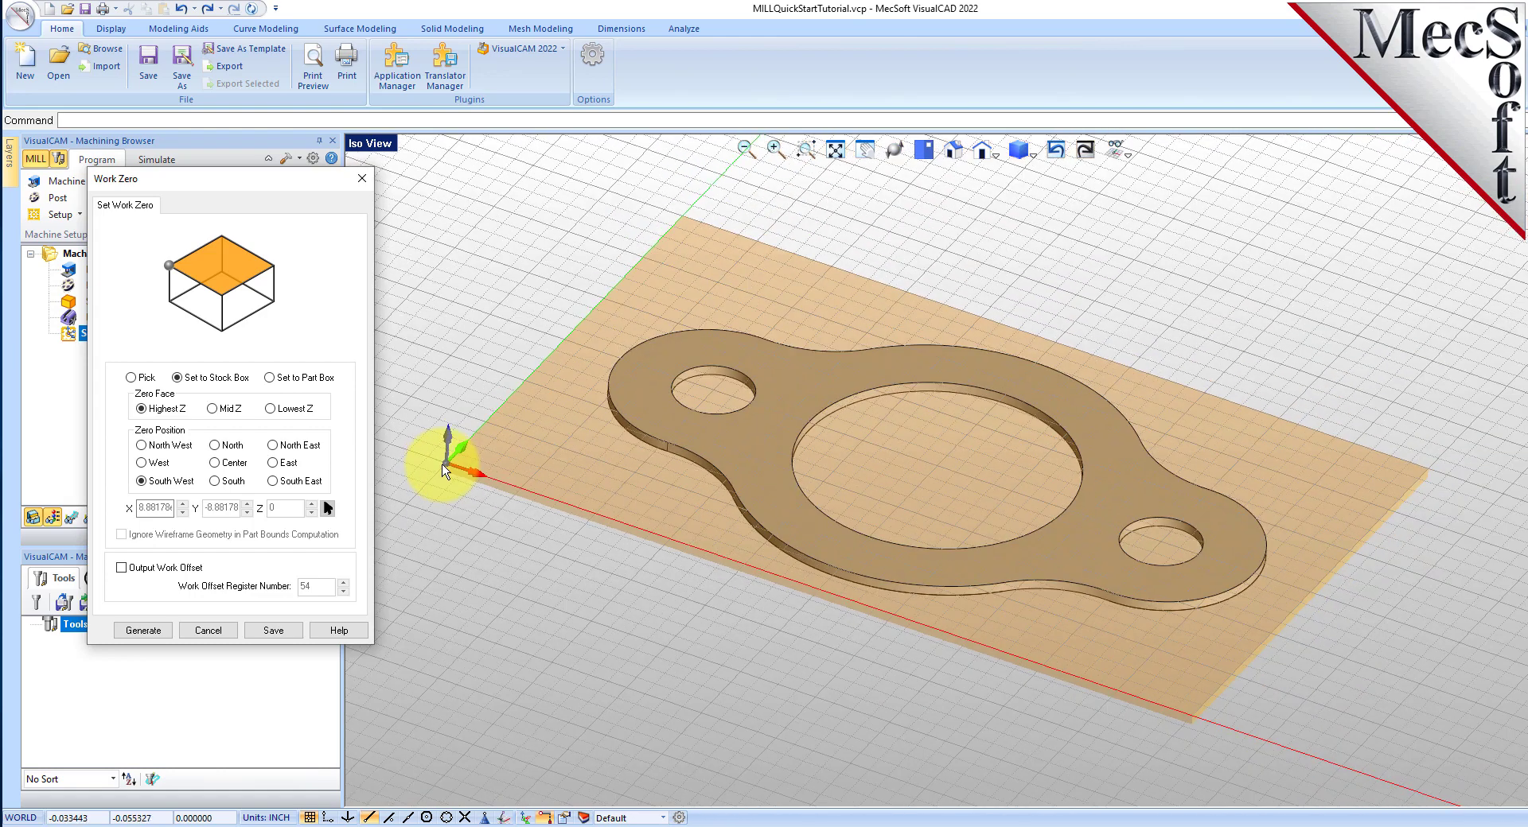
pyautogui.click(151, 632)
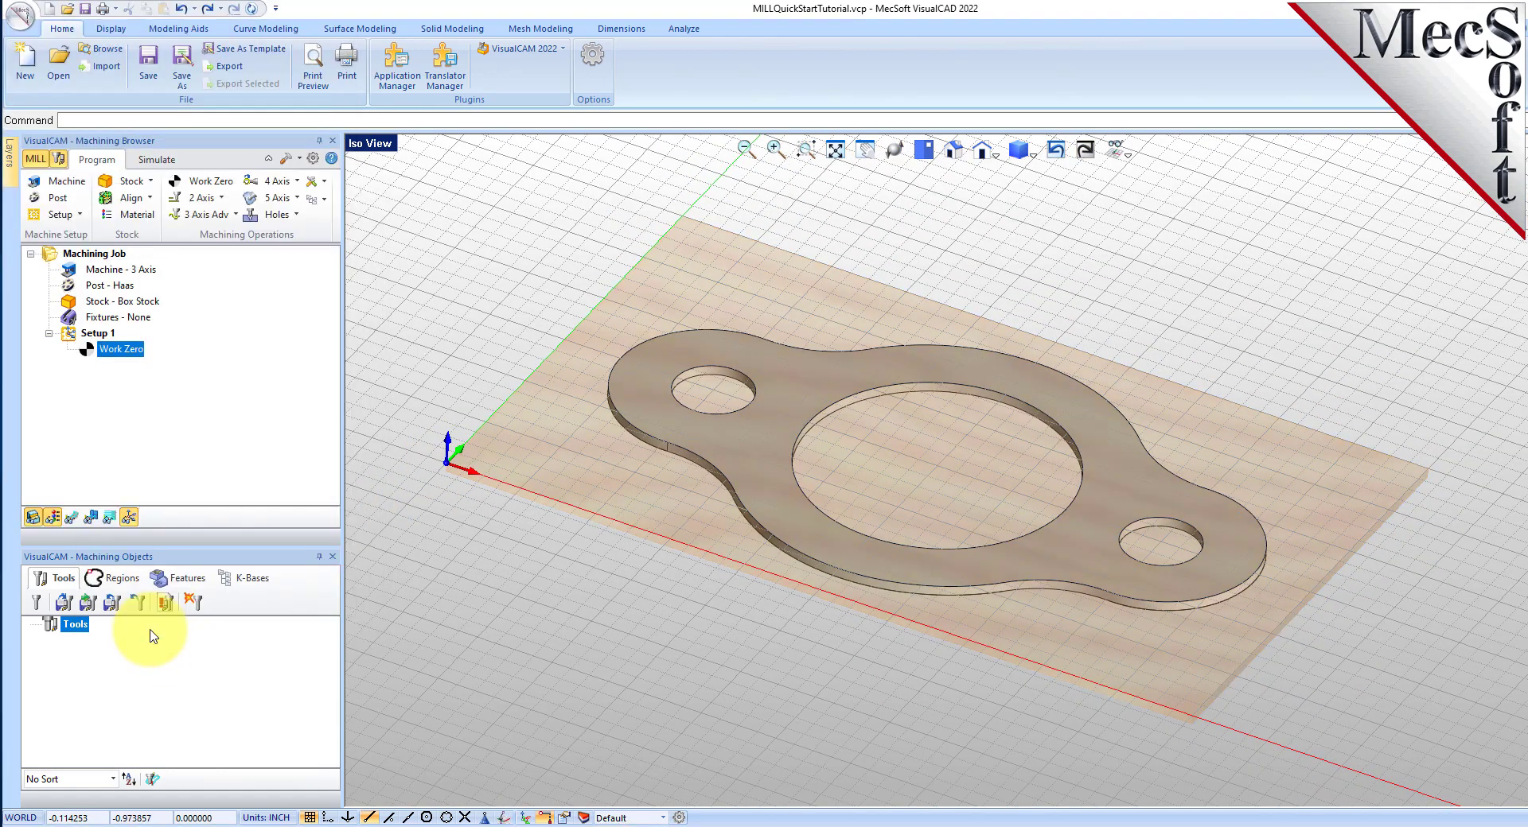
# Step: Check the new Work Zero entry alongside the machine, post and stock in the Machining Browser
pyautogui.click(99, 349)
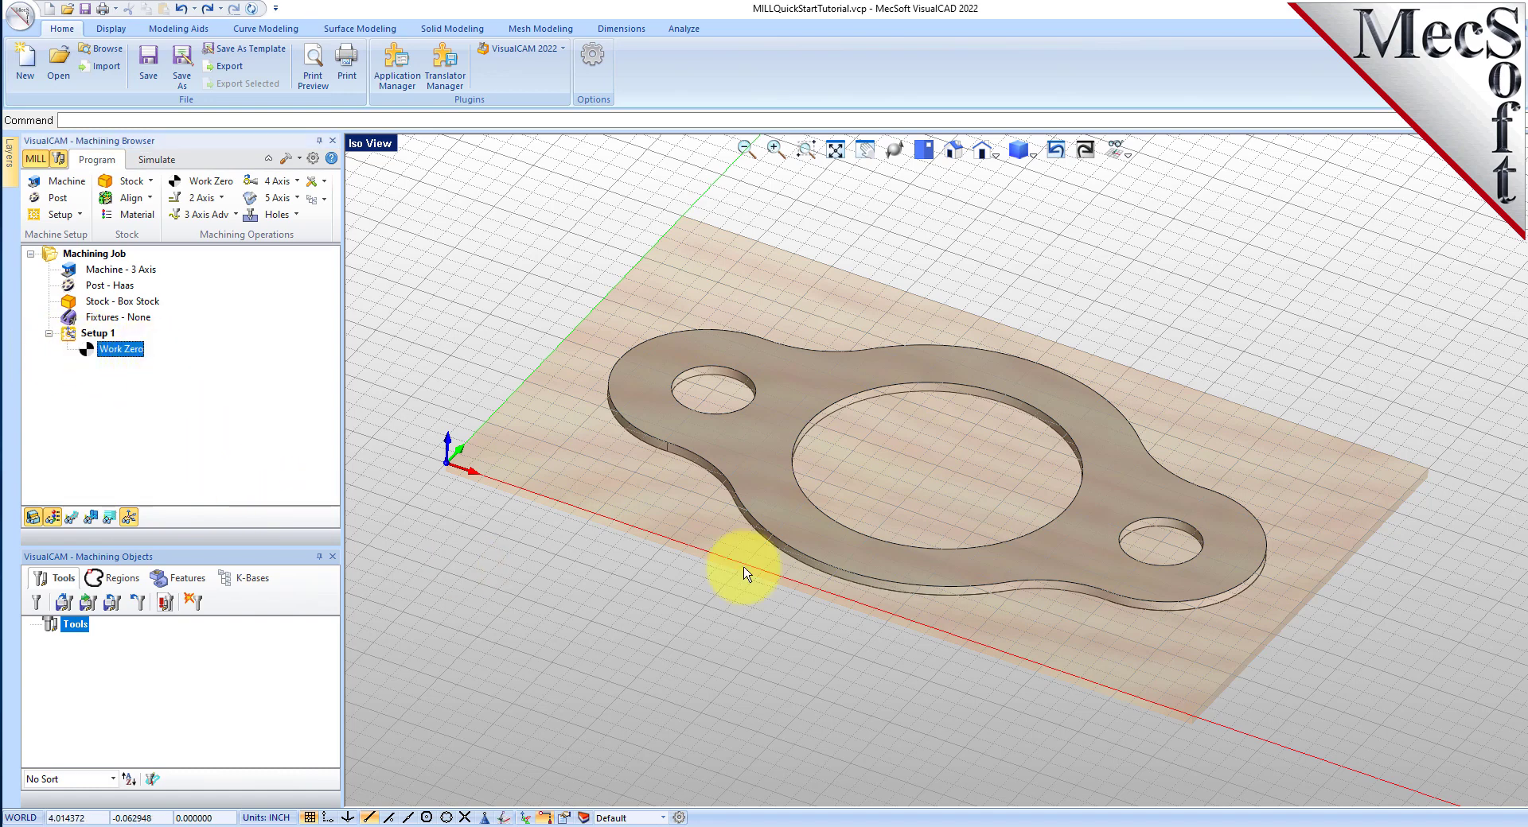
pyautogui.scroll(1, 868, 423)
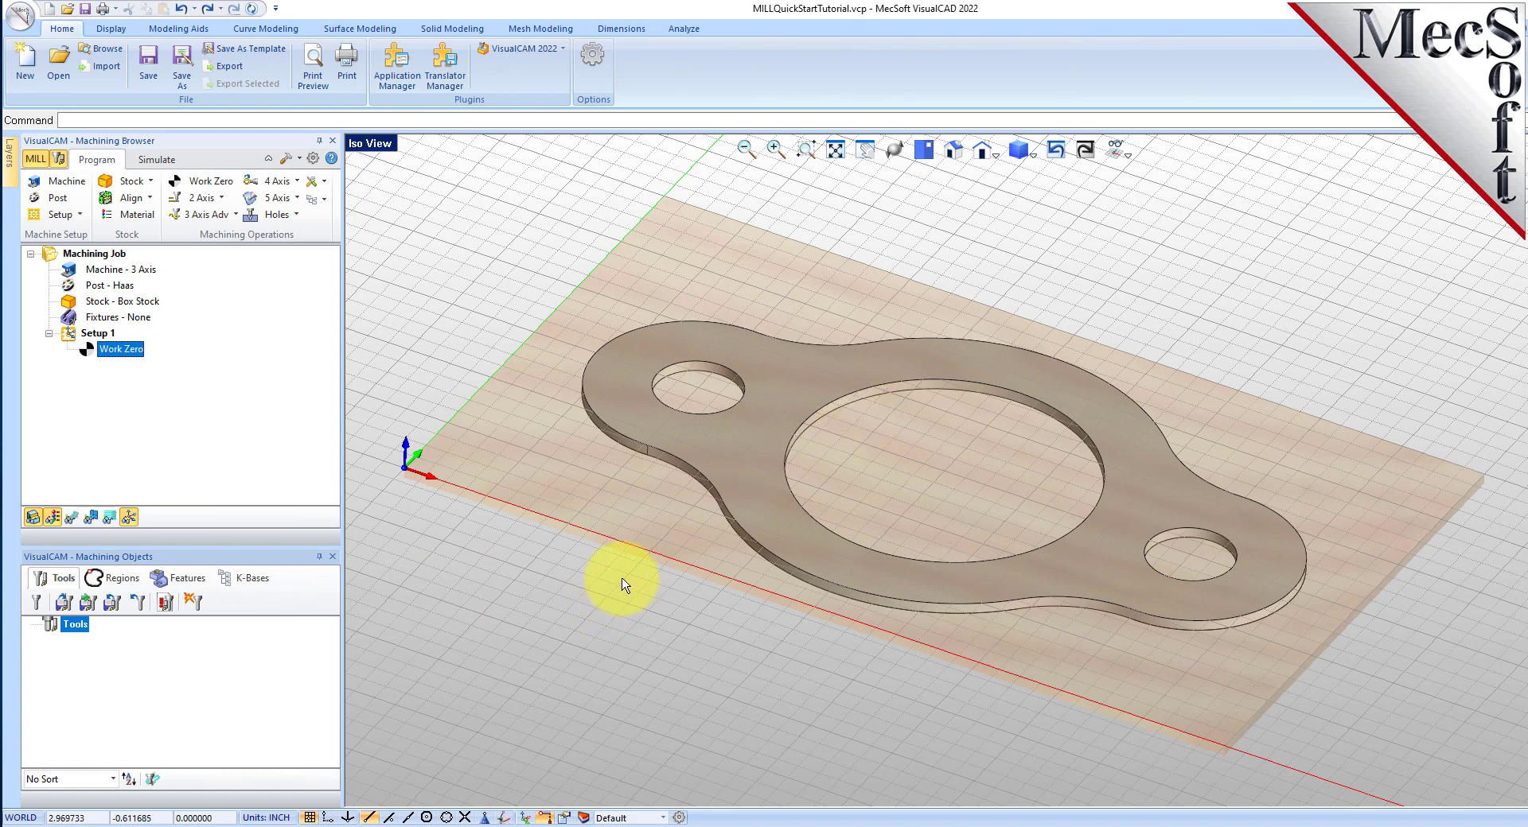
# Step: Define a 0.5-inch flat end mill named FlatMill-0.5 with HSS as its material
pyautogui.click(43, 614)
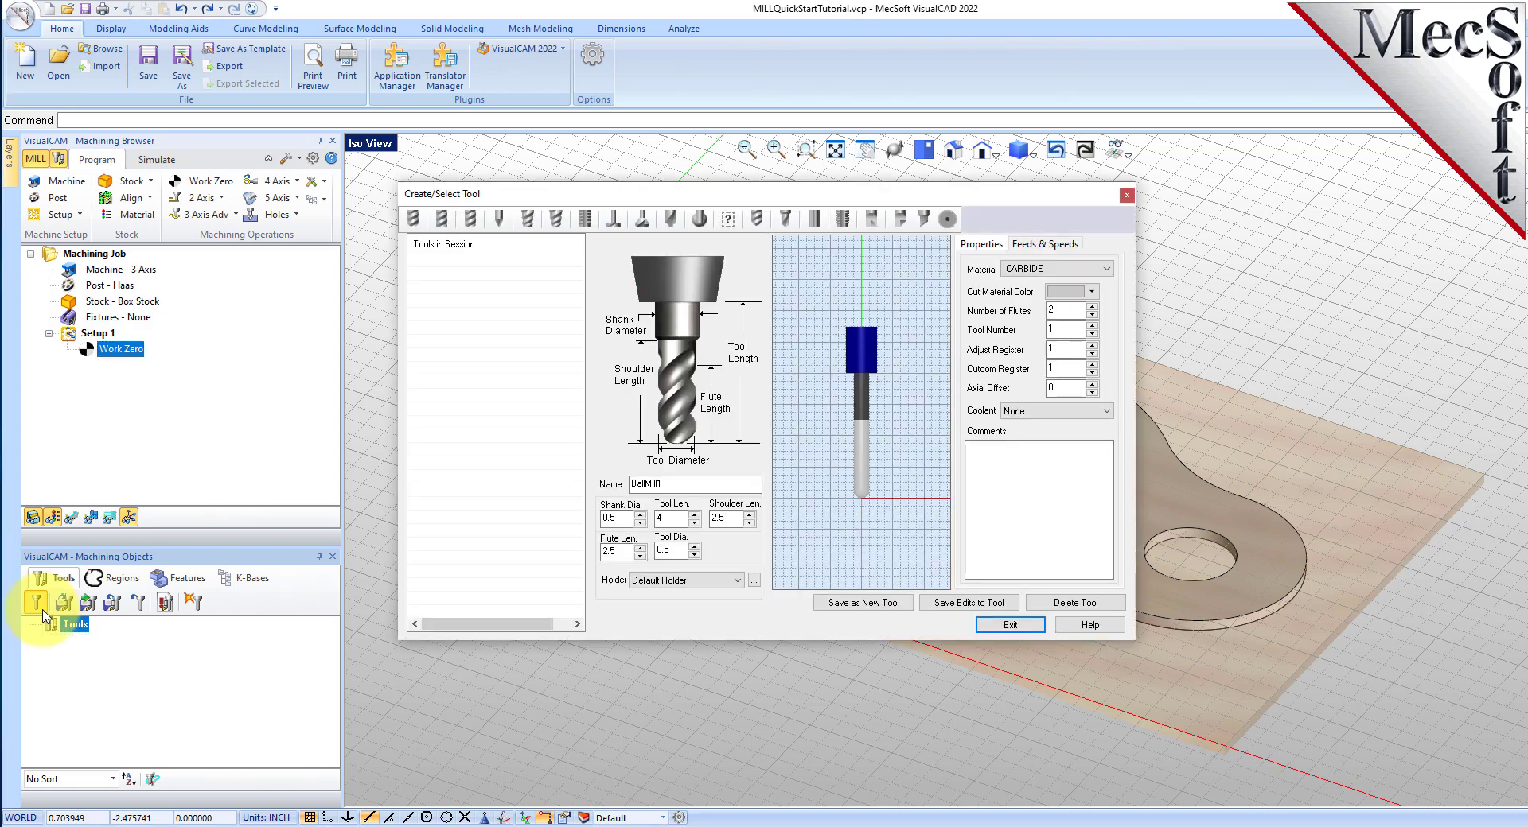
pyautogui.click(442, 219)
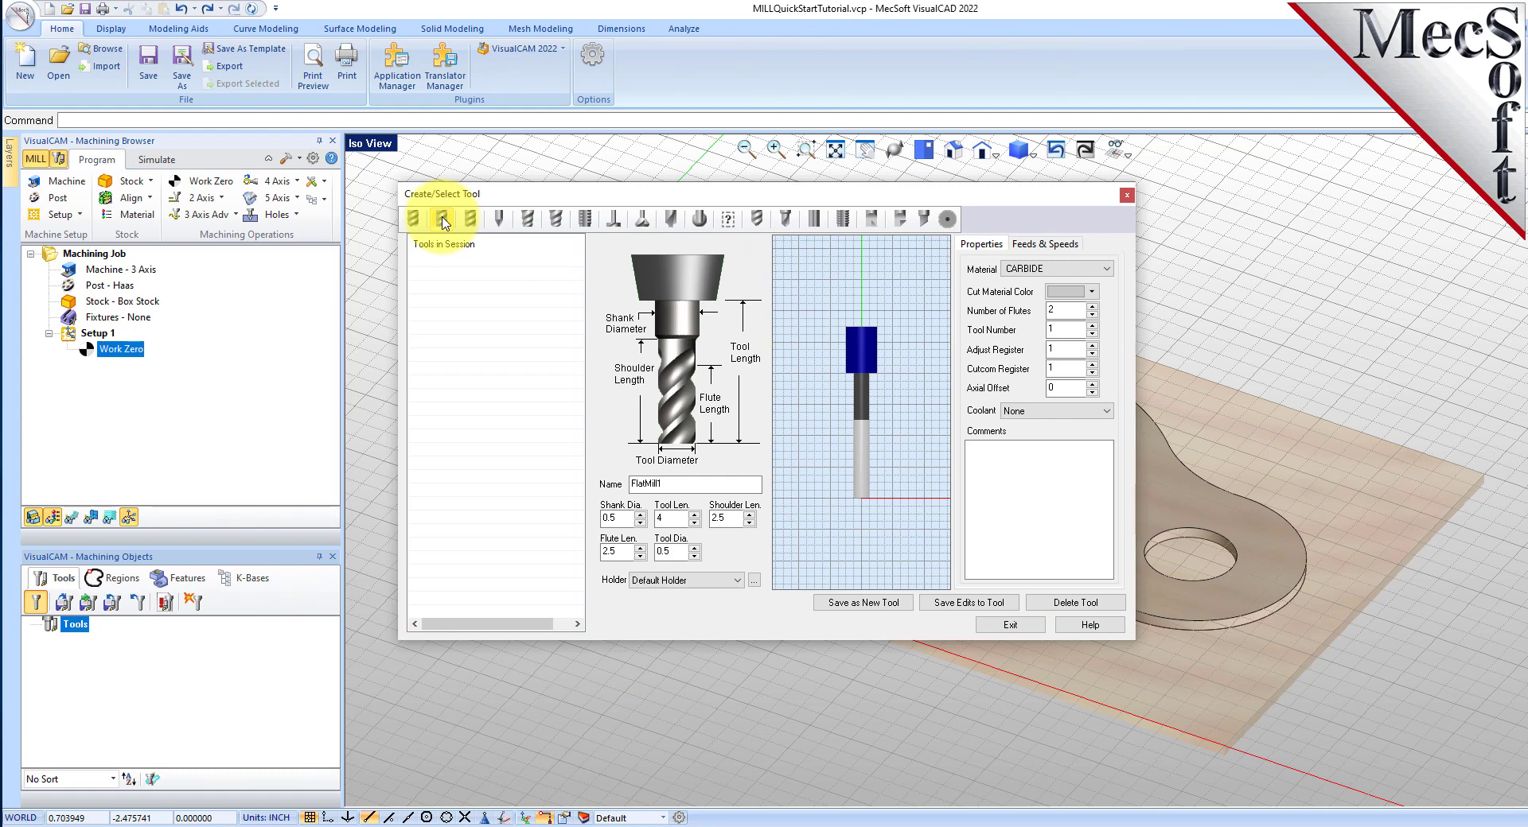
pyautogui.click(689, 486)
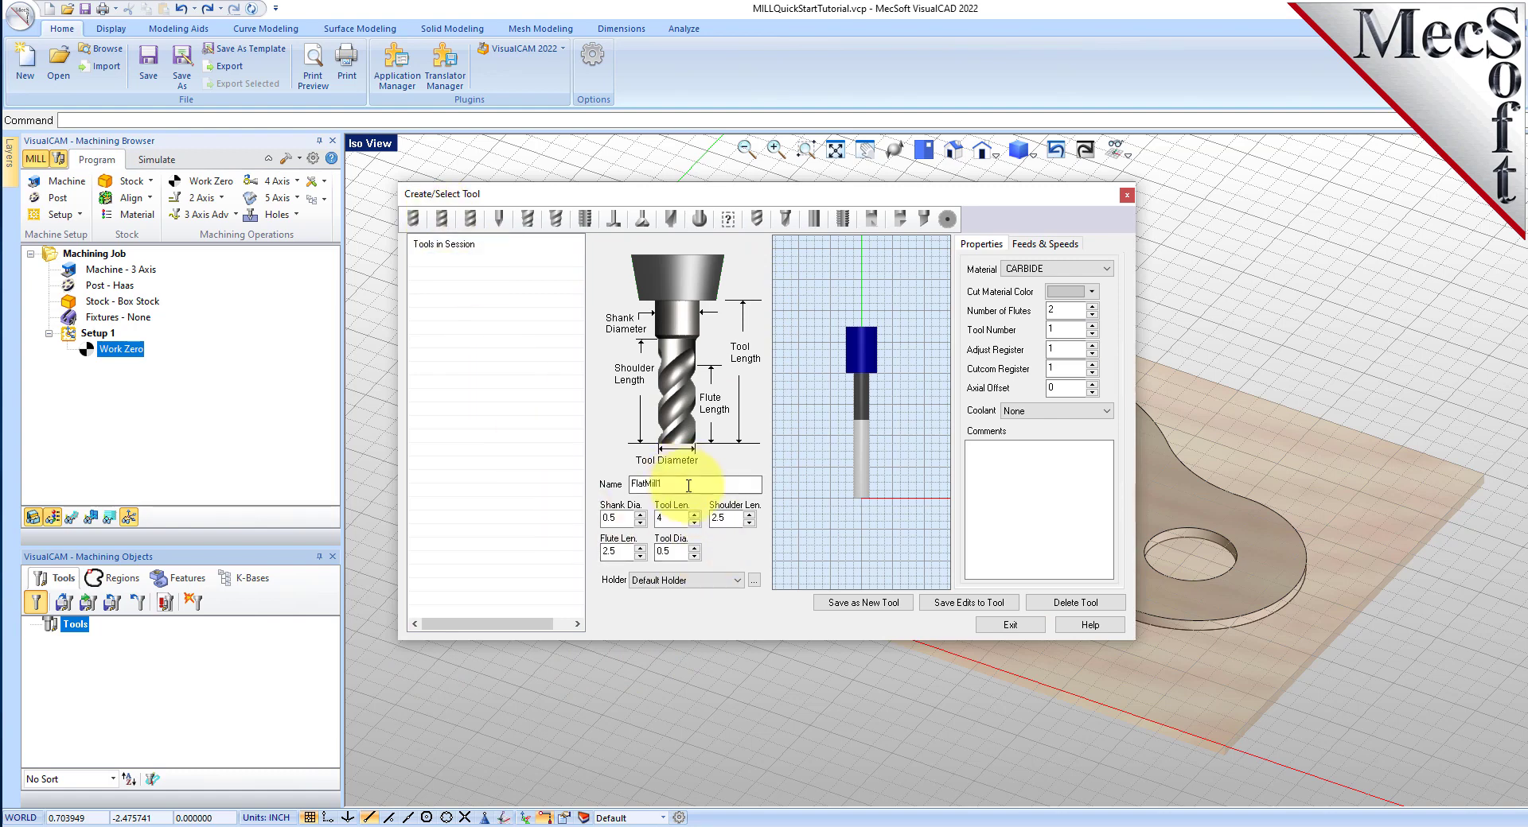
pyautogui.write('-0.5')
pyautogui.doubleClick(663, 552)
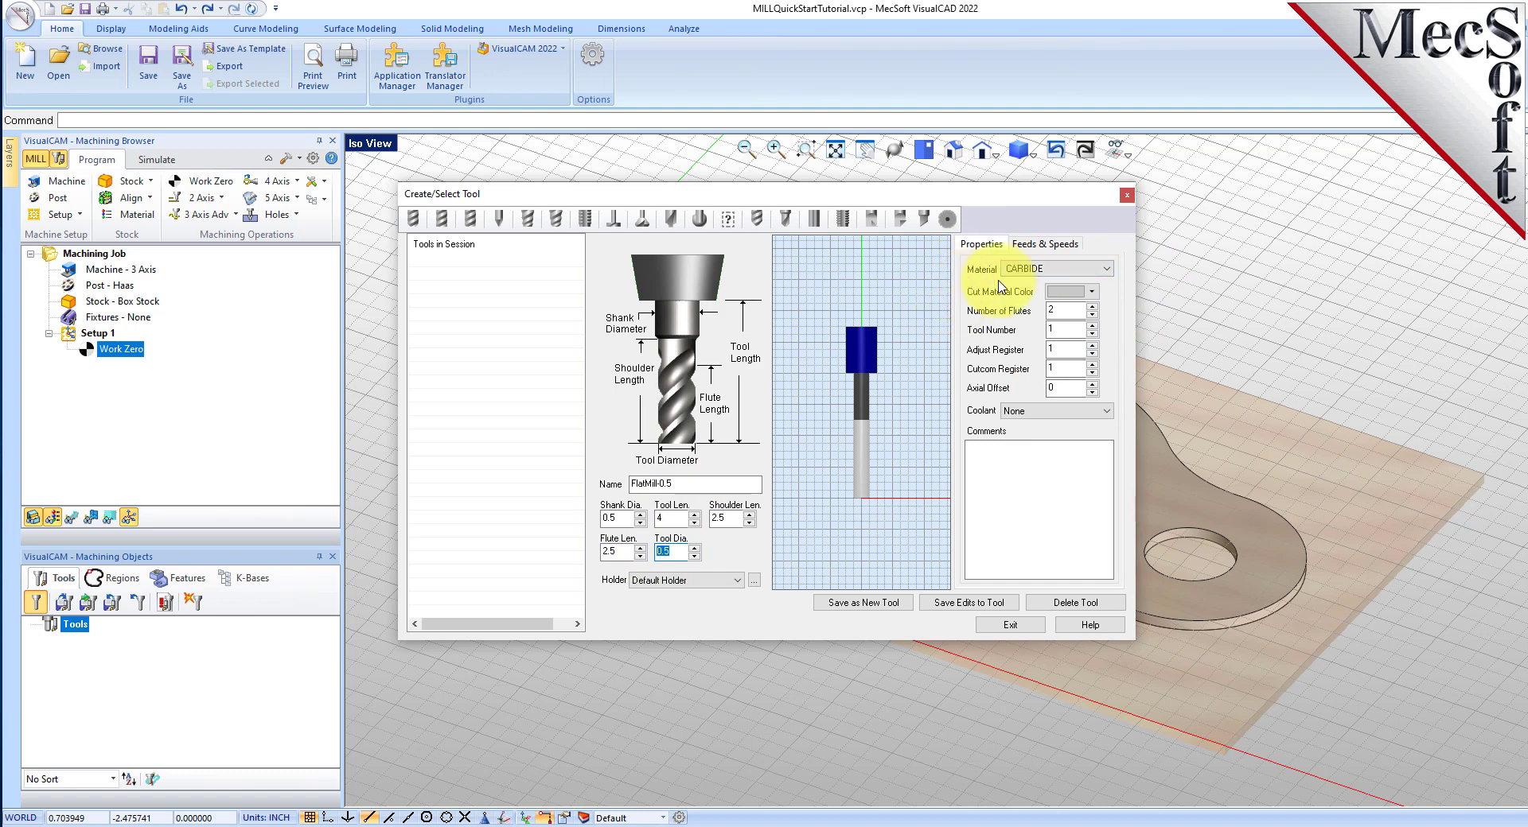
pyautogui.click(1023, 270)
pyautogui.click(1026, 293)
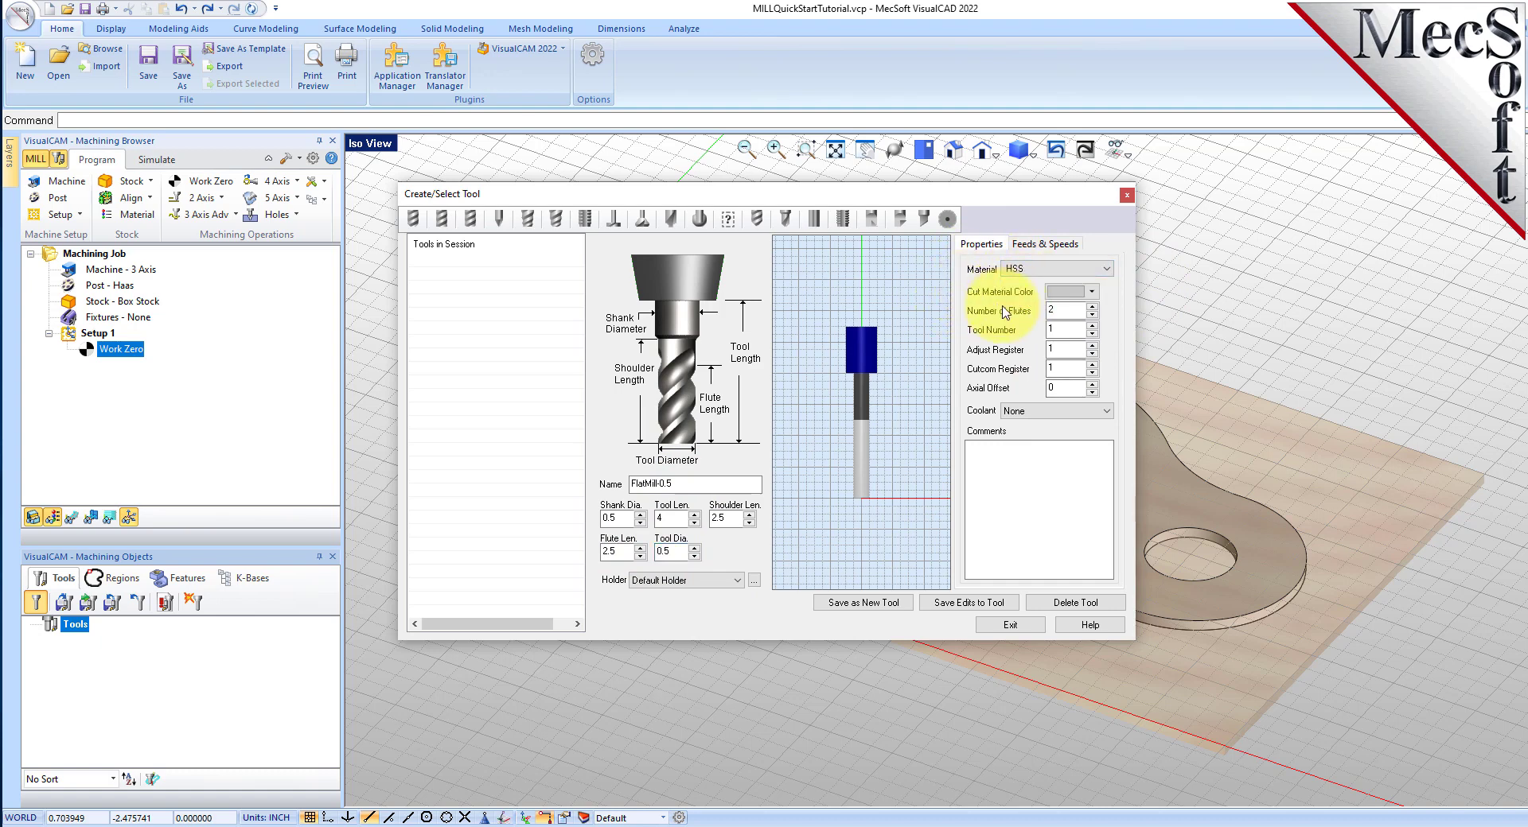
pyautogui.doubleClick(1063, 351)
pyautogui.doubleClick(1066, 365)
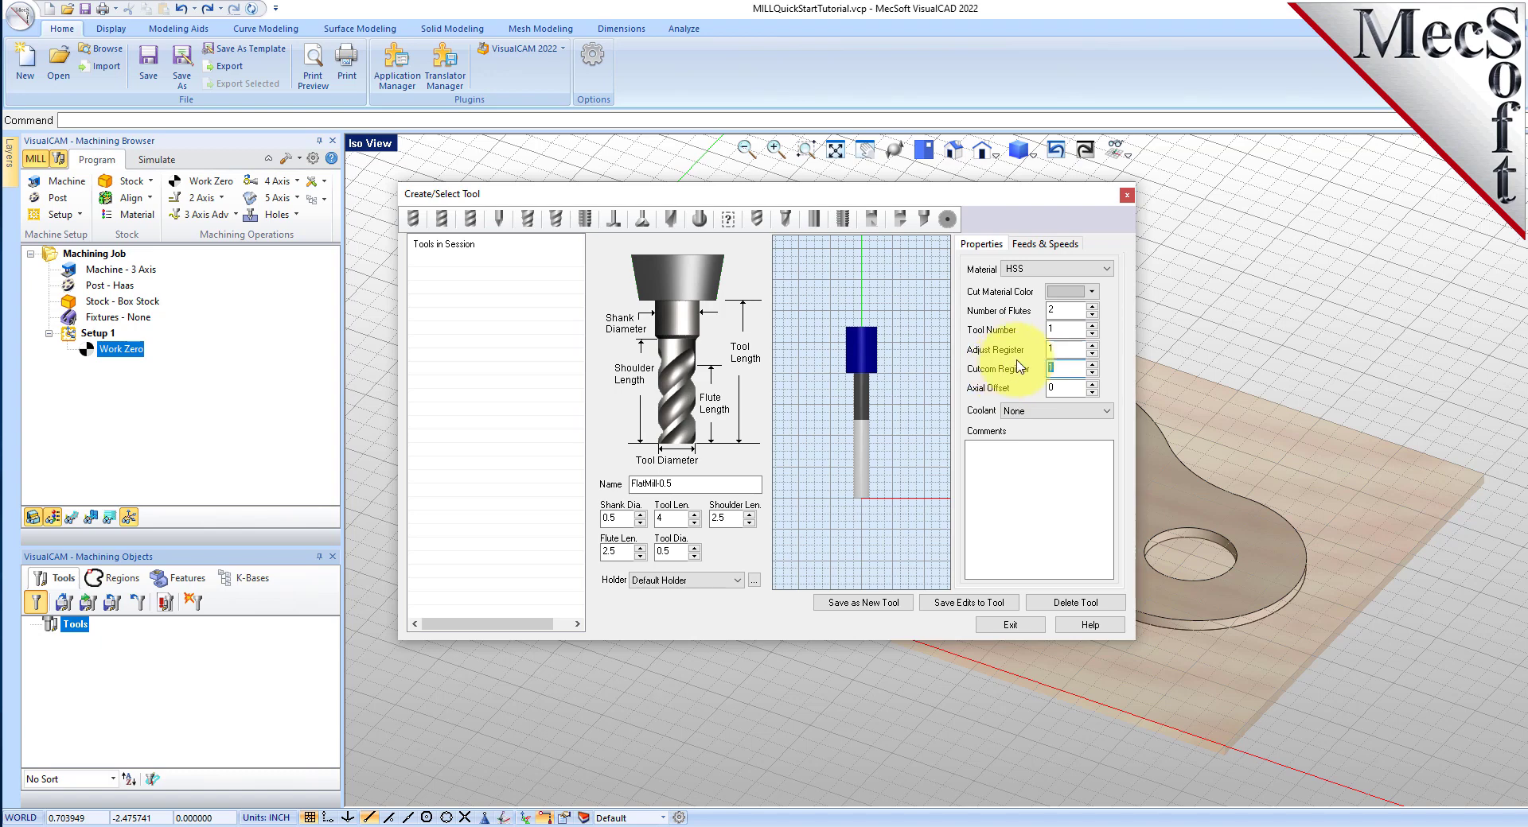
pyautogui.click(1060, 245)
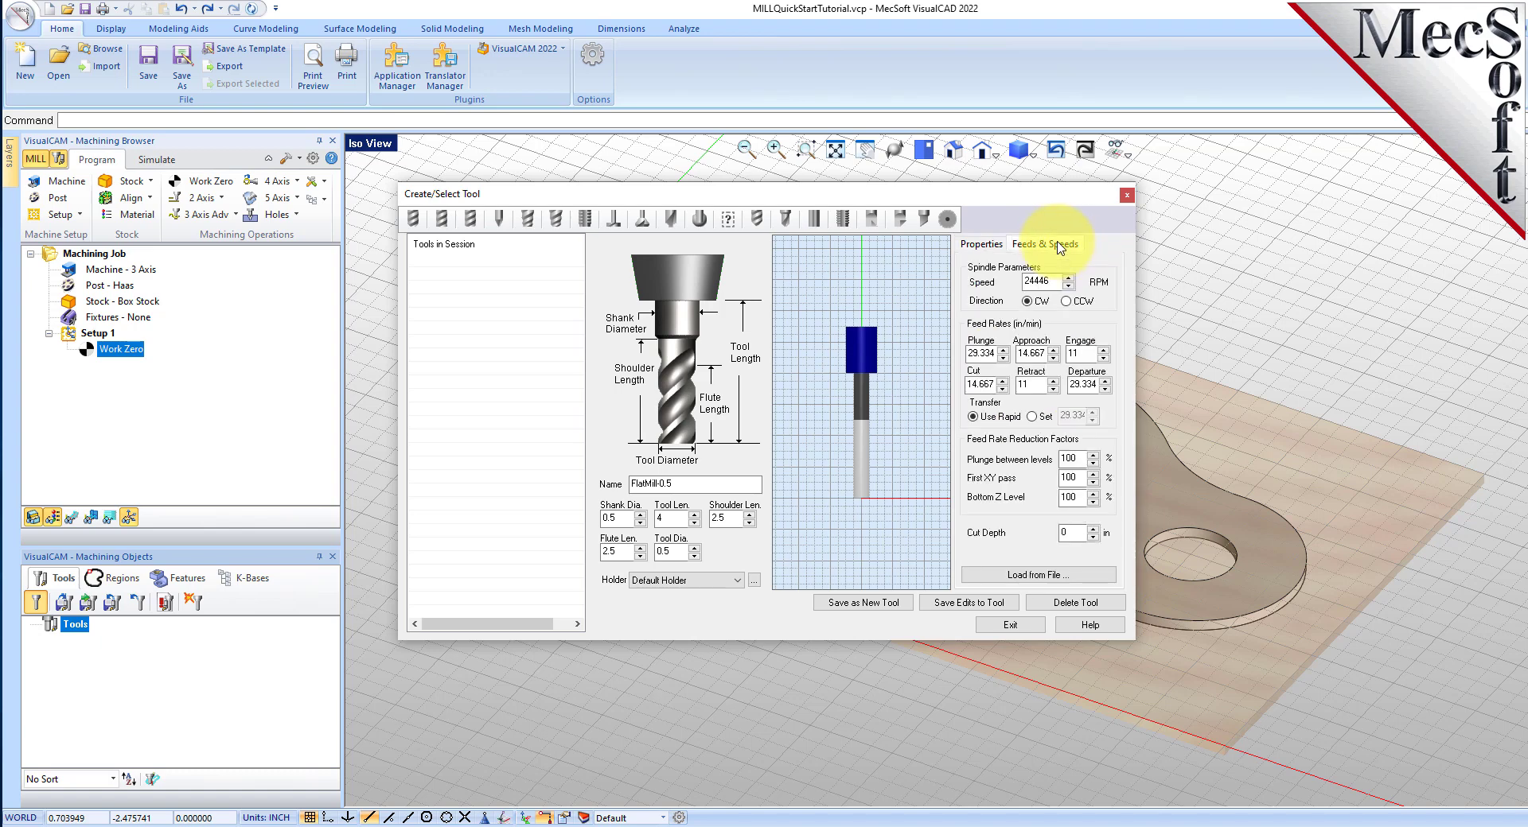
# Step: Load wood/HSS speeds (3055 RPM, 61.1 in/min cut feed), save FlatMill-0.5 as a new tool, and close the editor
pyautogui.click(1057, 576)
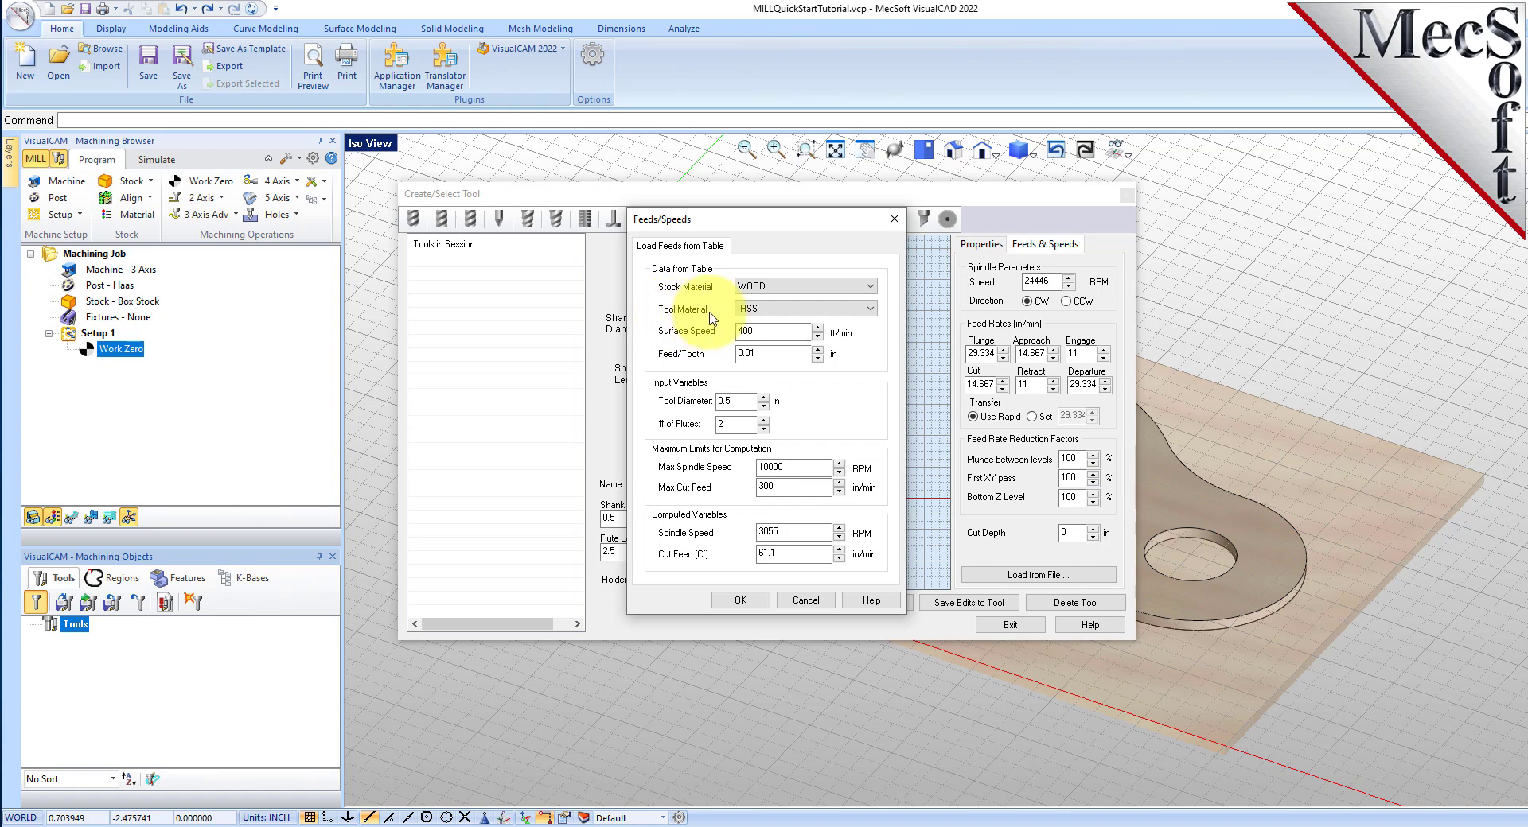
pyautogui.click(739, 602)
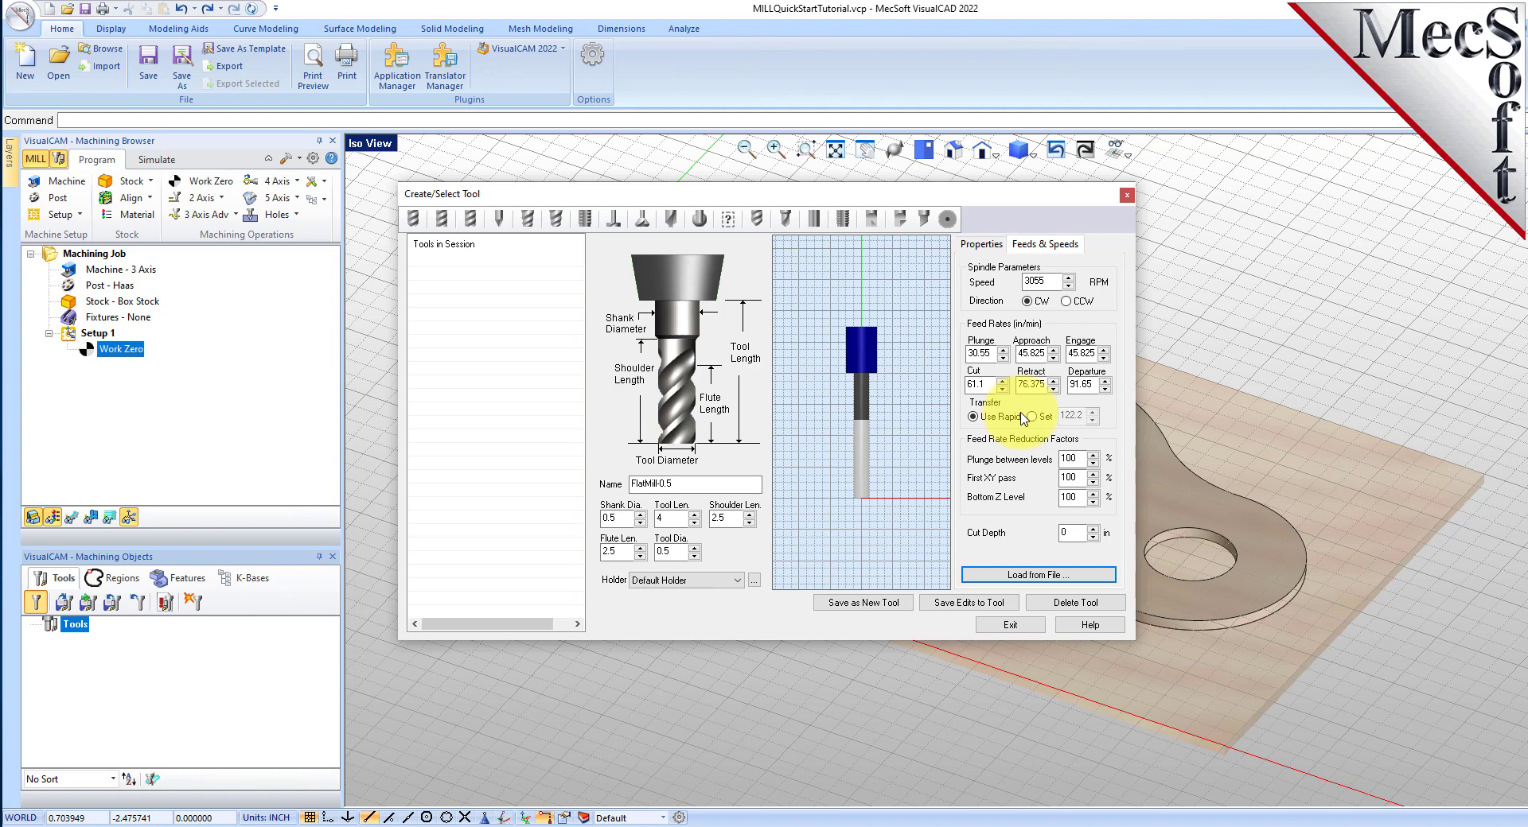
pyautogui.click(873, 606)
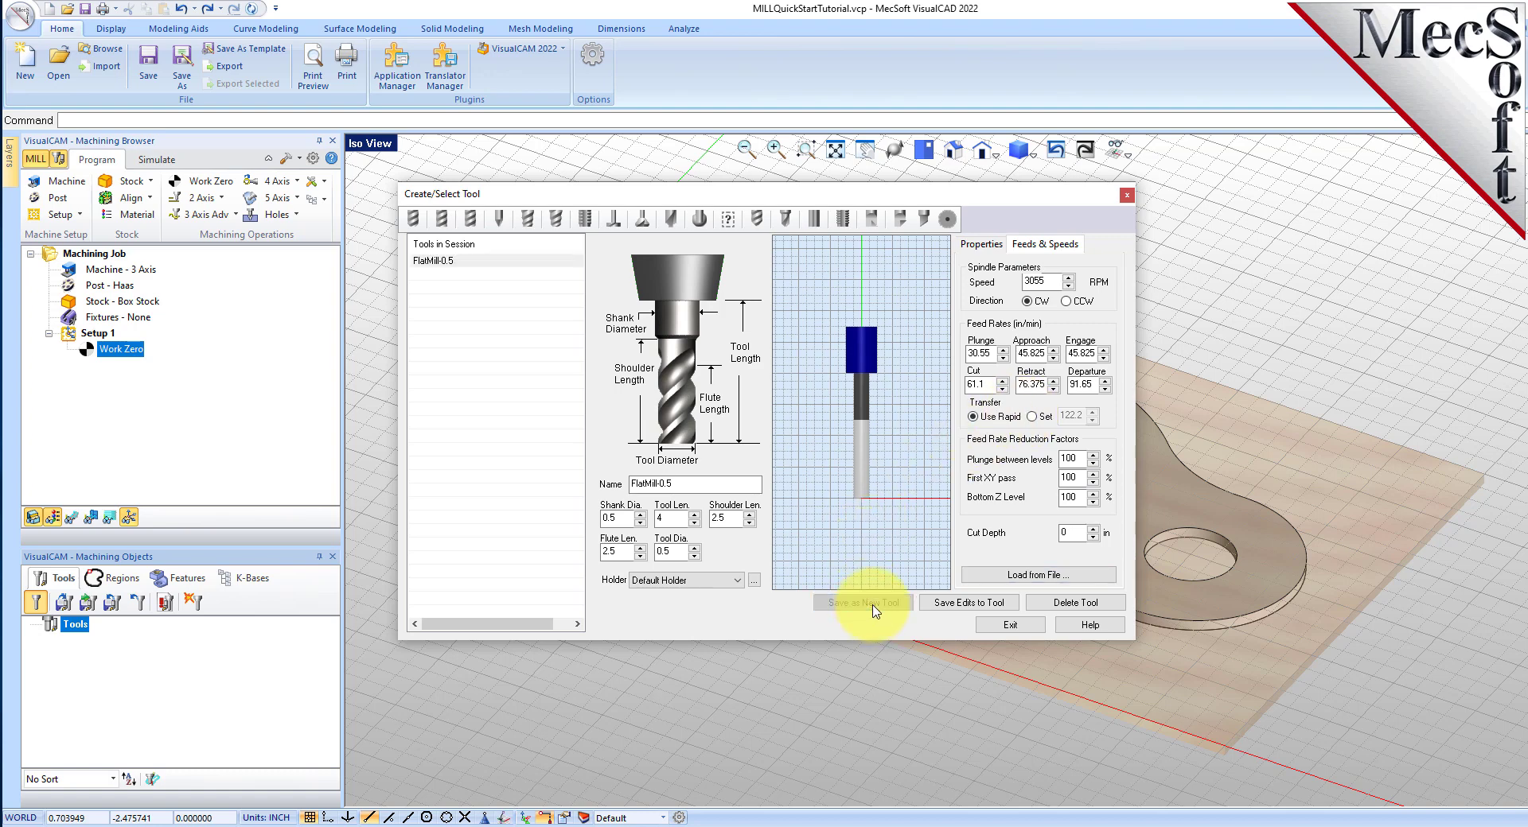
pyautogui.click(434, 260)
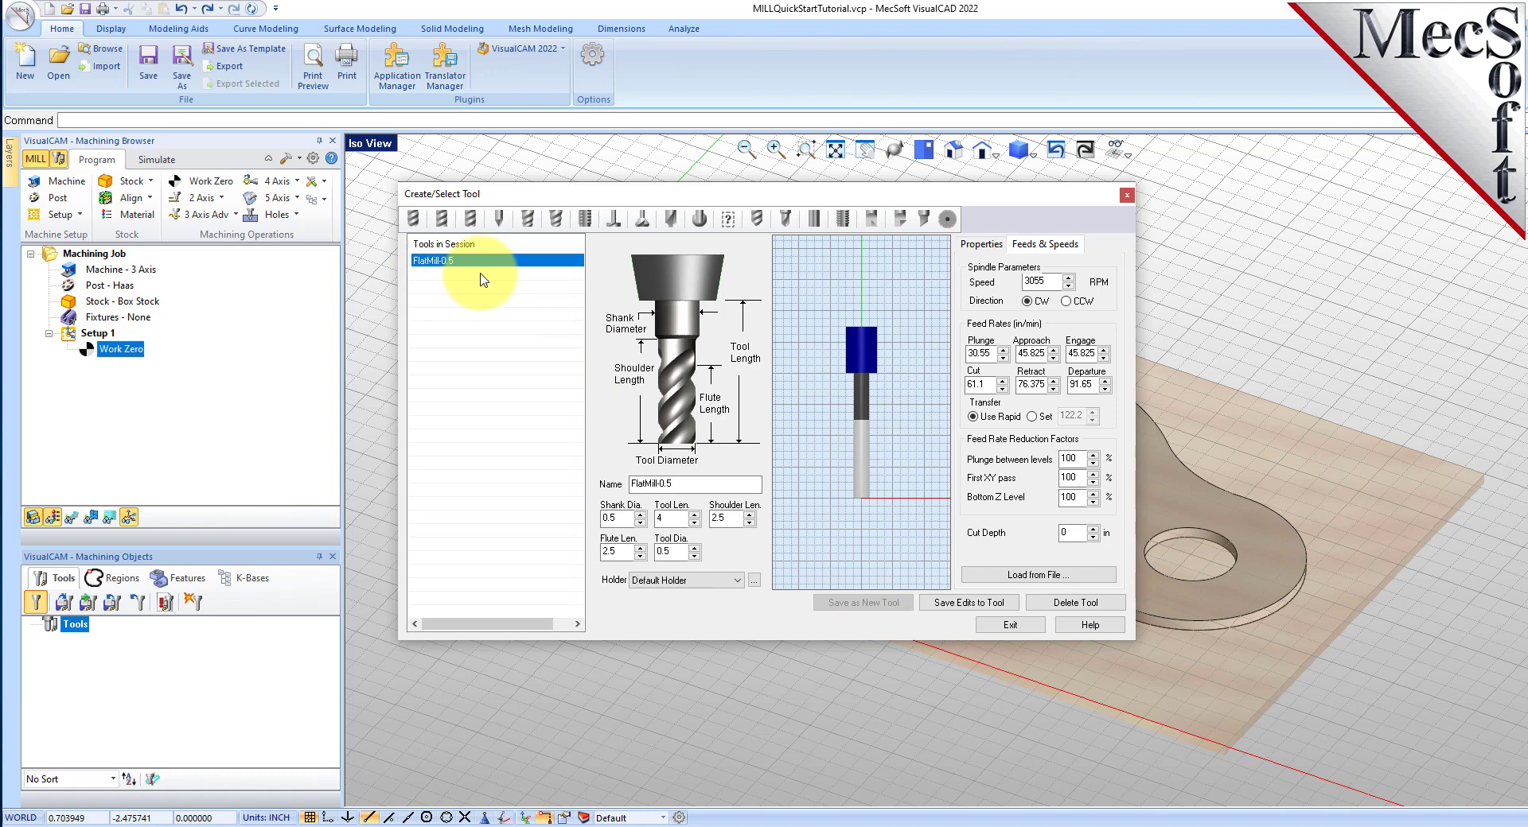
pyautogui.click(1022, 629)
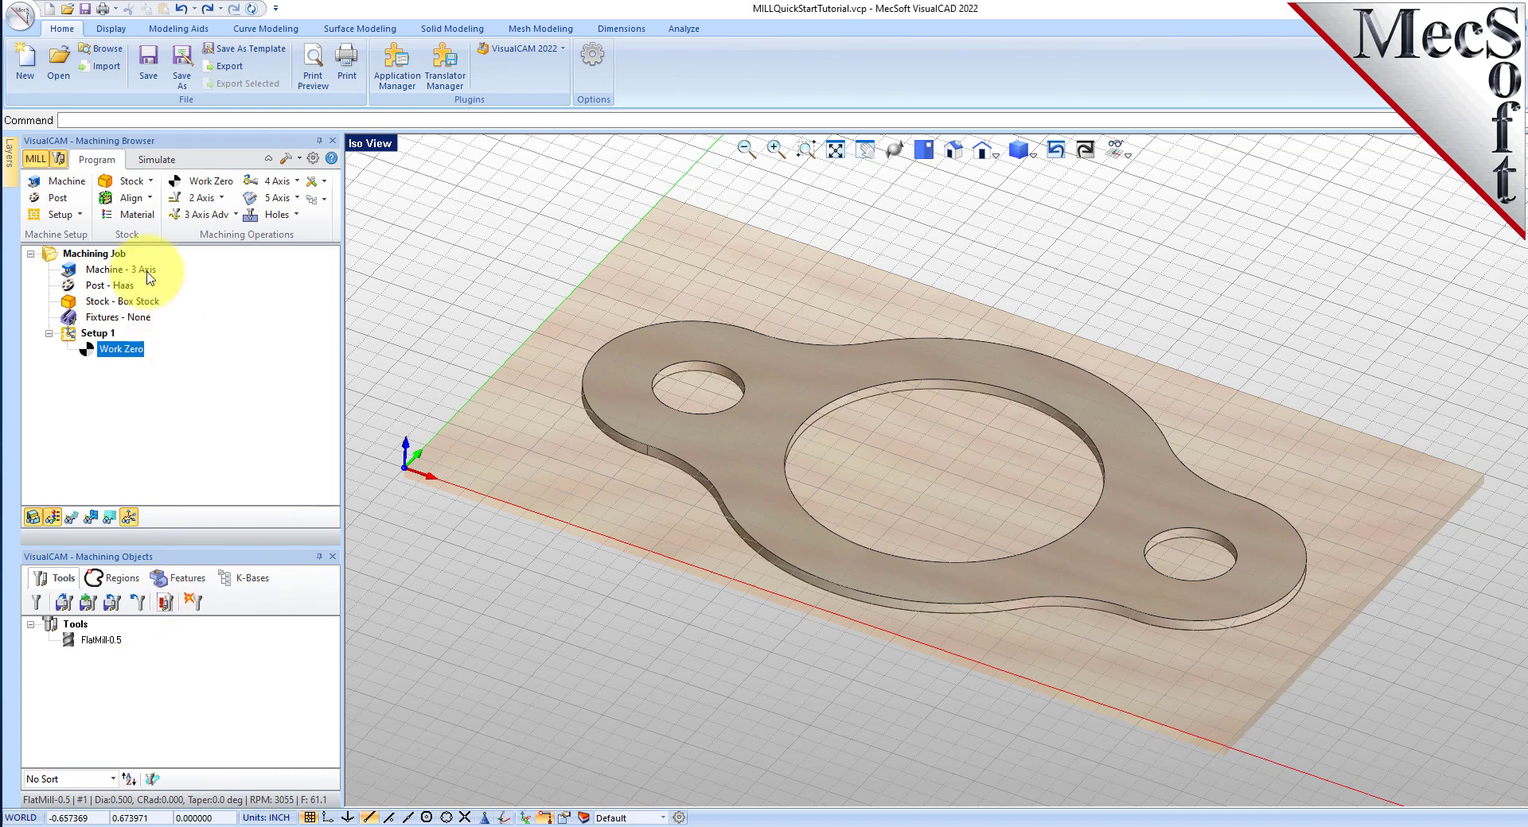
# Step: Bring up the 2 Axis operations gallery from the Program tab
pyautogui.click(215, 202)
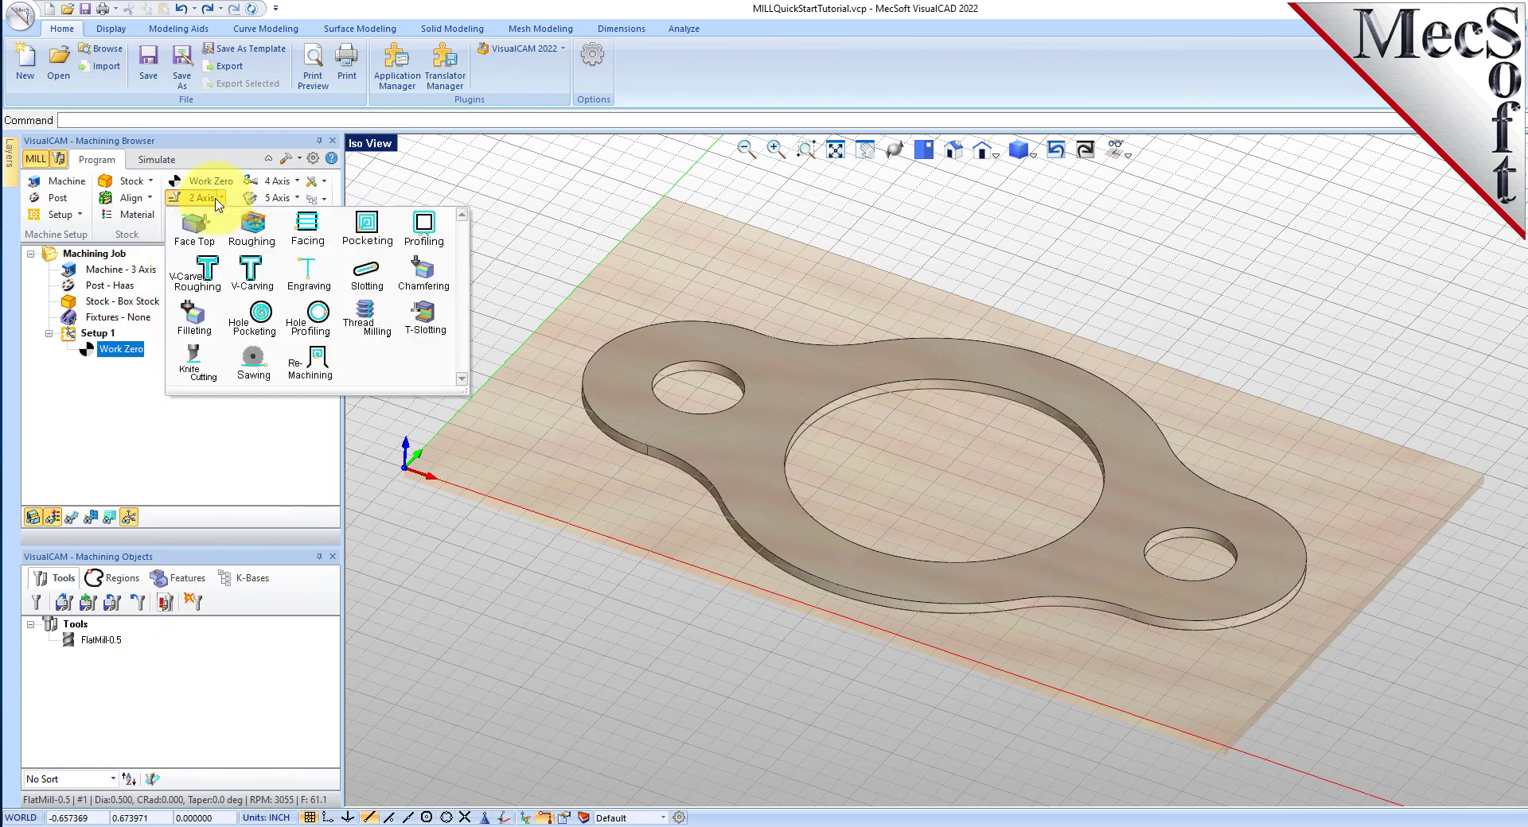
# Step: Start a 2½-axis profiling operation and add the three hole edges as regions
pyautogui.click(423, 233)
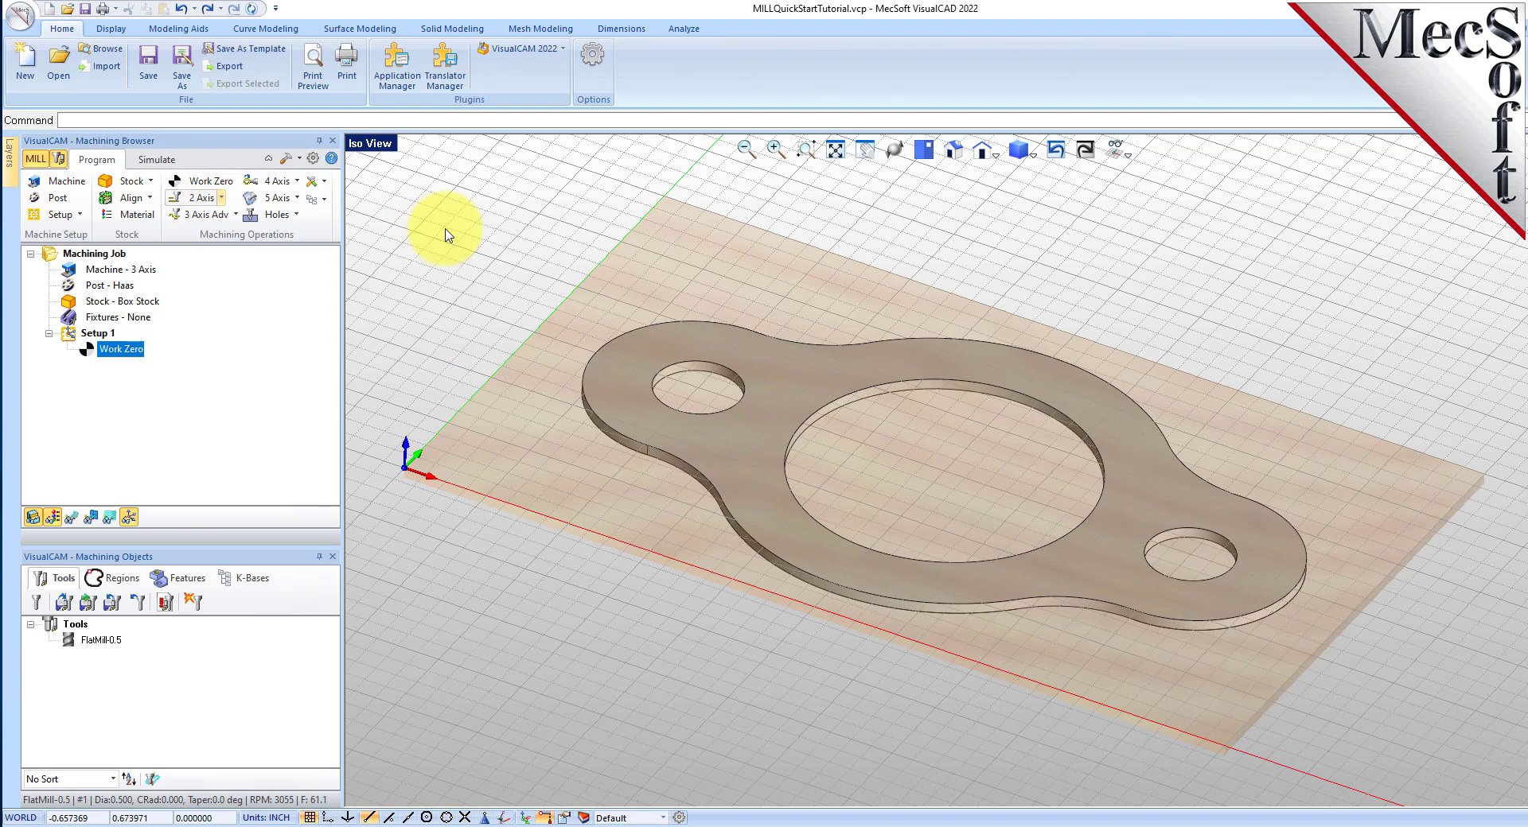
pyautogui.moveTo(373, 76); pyautogui.dragTo(414, 161)
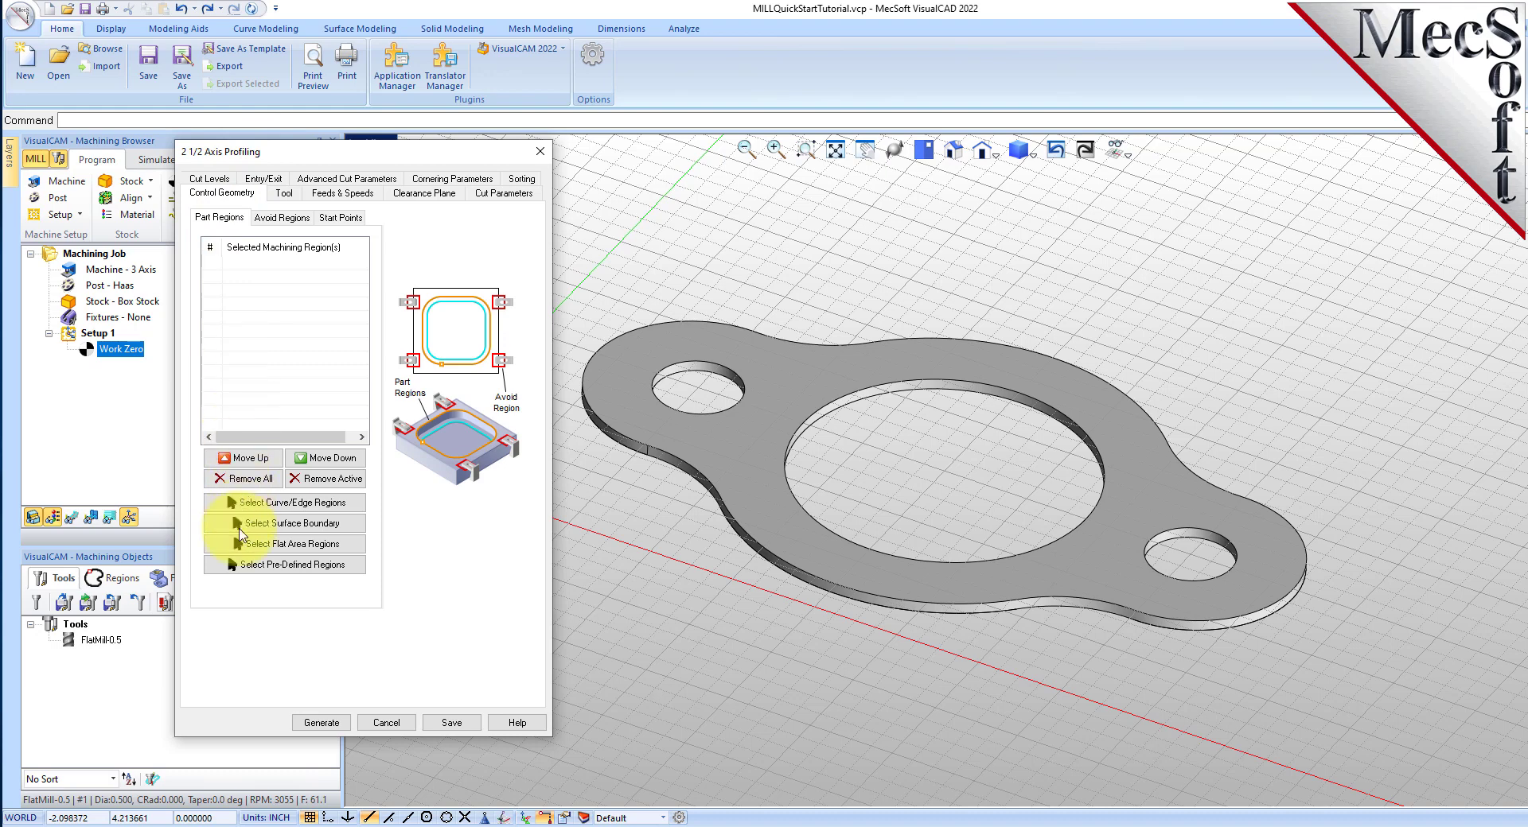
pyautogui.click(355, 505)
pyautogui.press('Escape')
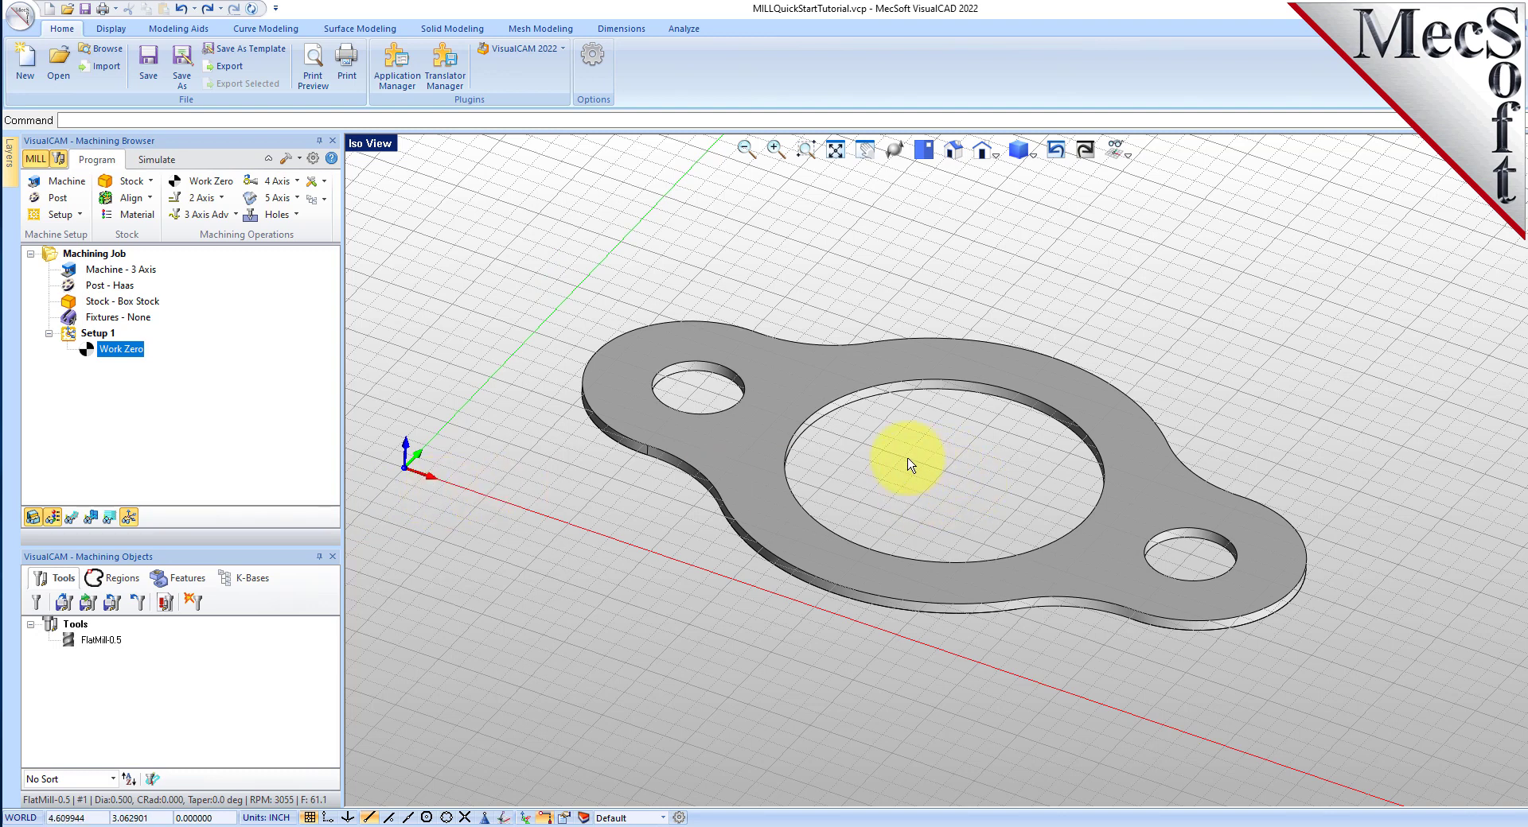
pyautogui.click(868, 392)
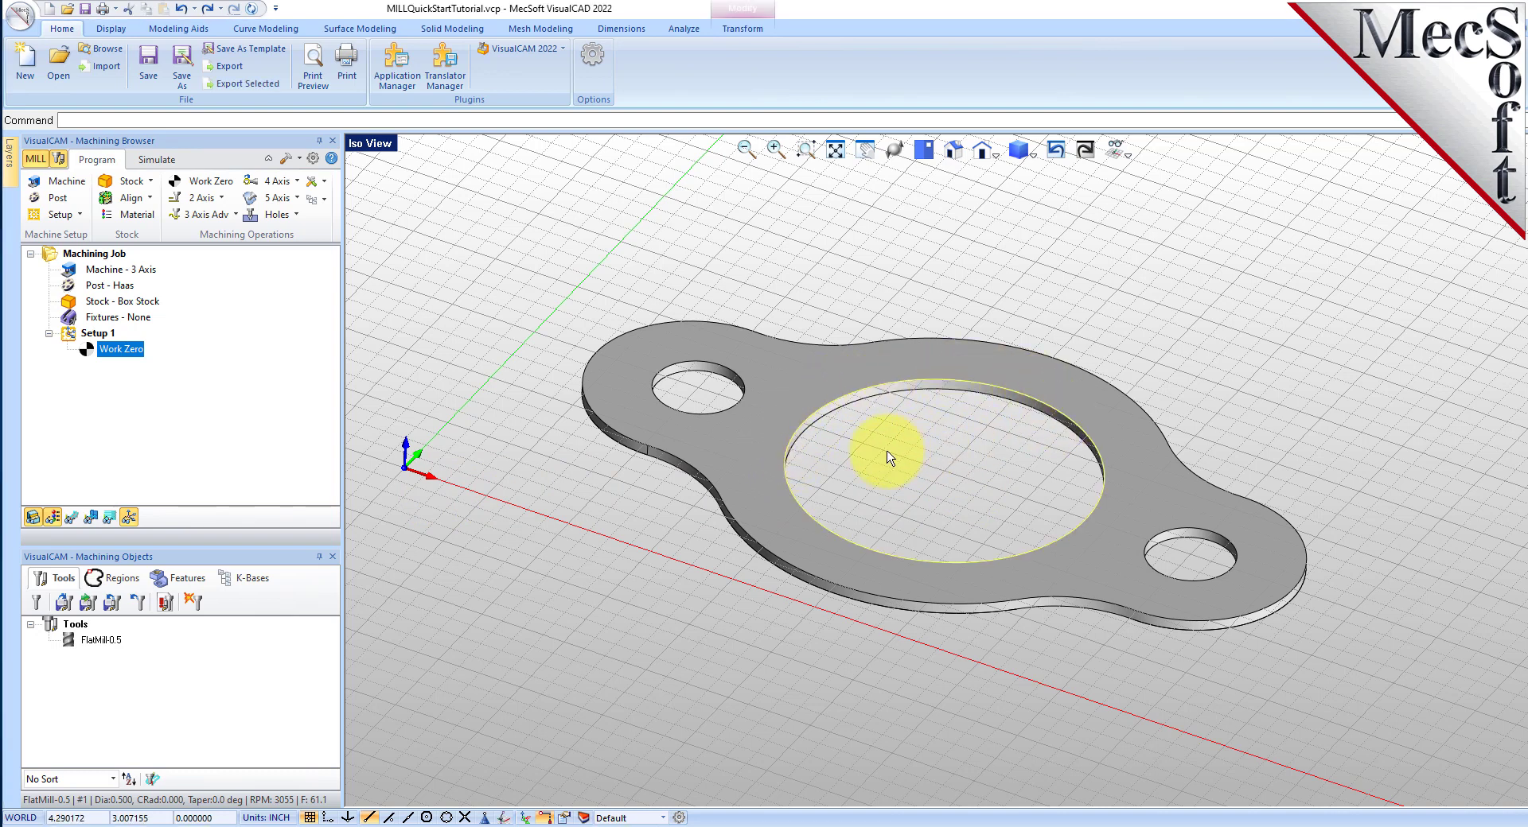
pyautogui.keyDown('shift'); pyautogui.click(705, 364); pyautogui.keyUp('shift')
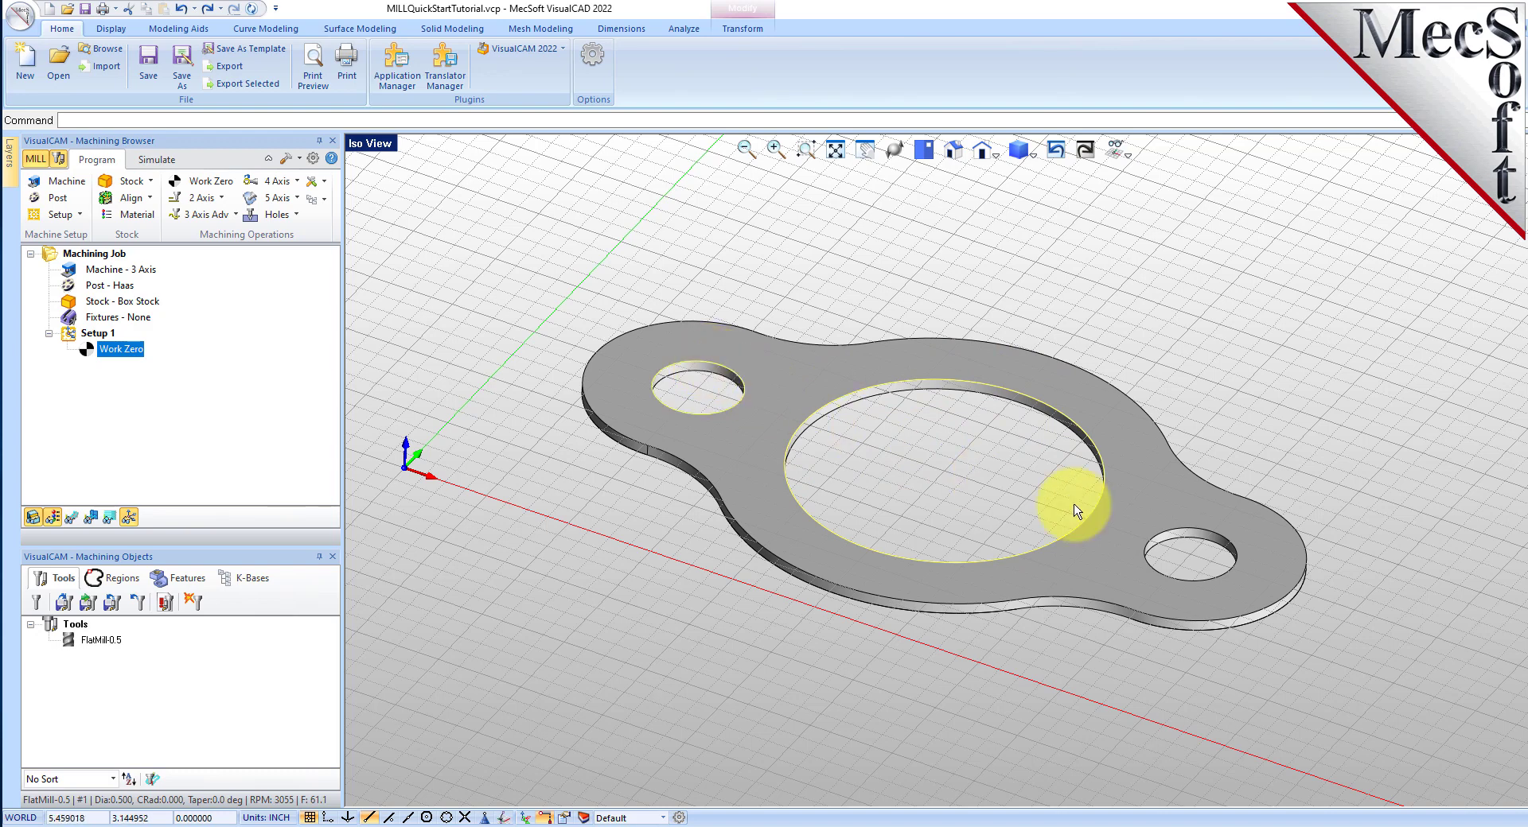
pyautogui.keyDown('shift'); pyautogui.click(1160, 531); pyautogui.keyUp('shift')
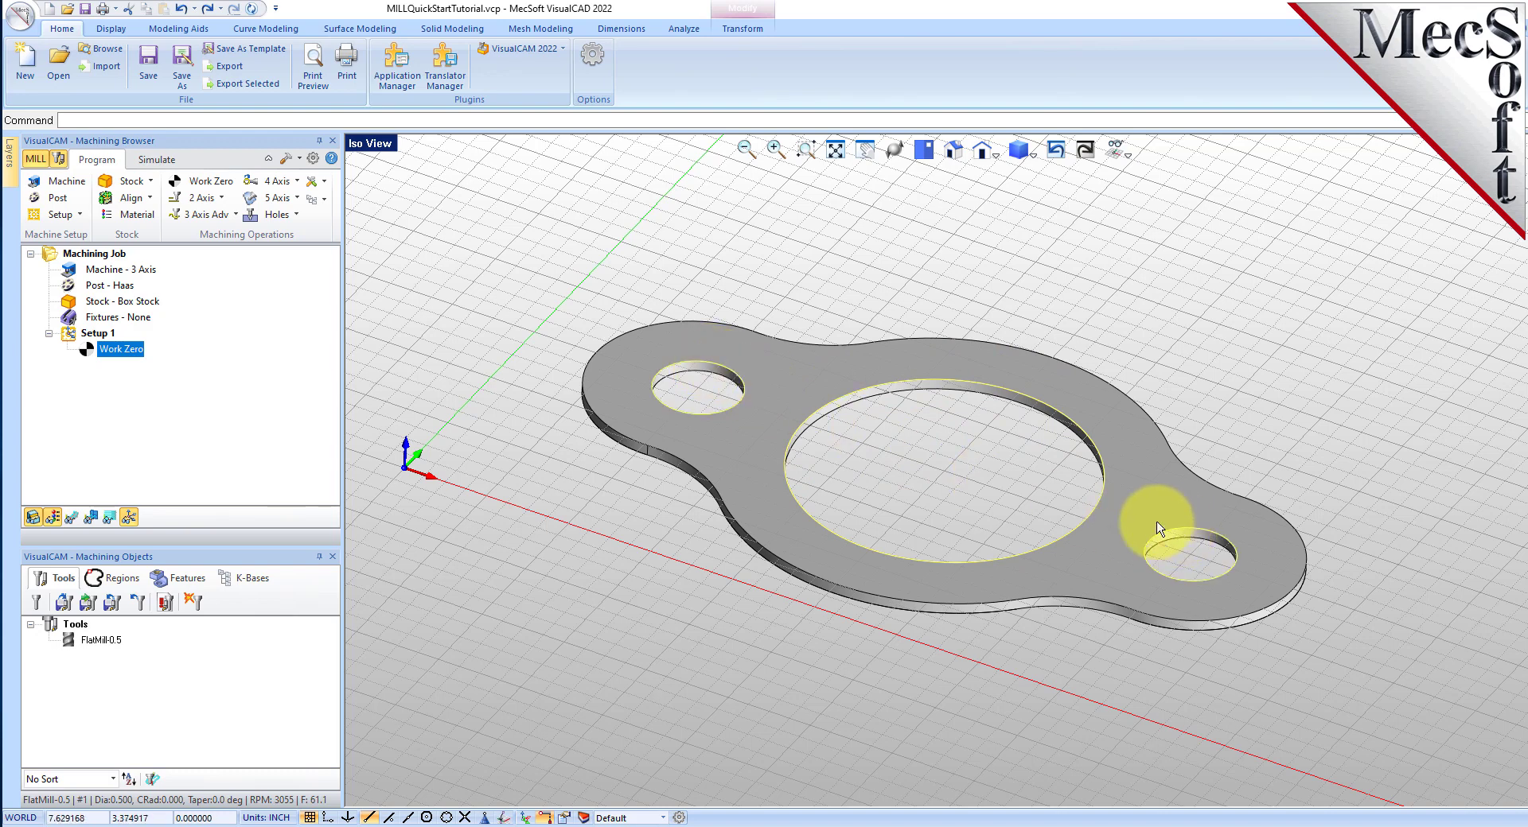
pyautogui.rightClick(644, 312)
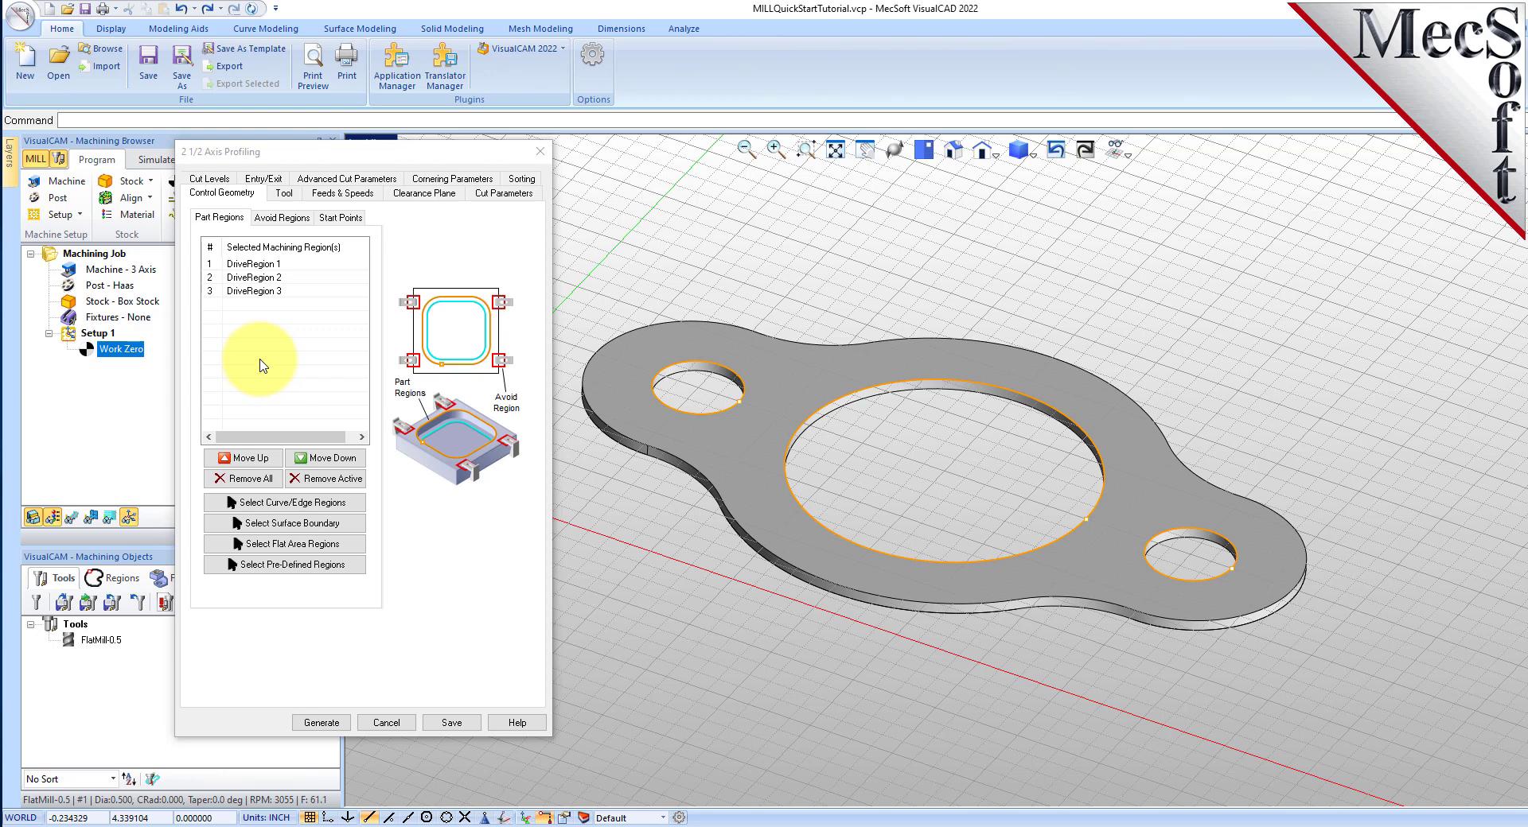
# Step: Identify which hole corresponds to DriveRegion 1, 2 and 3 in the region list
pyautogui.click(286, 155)
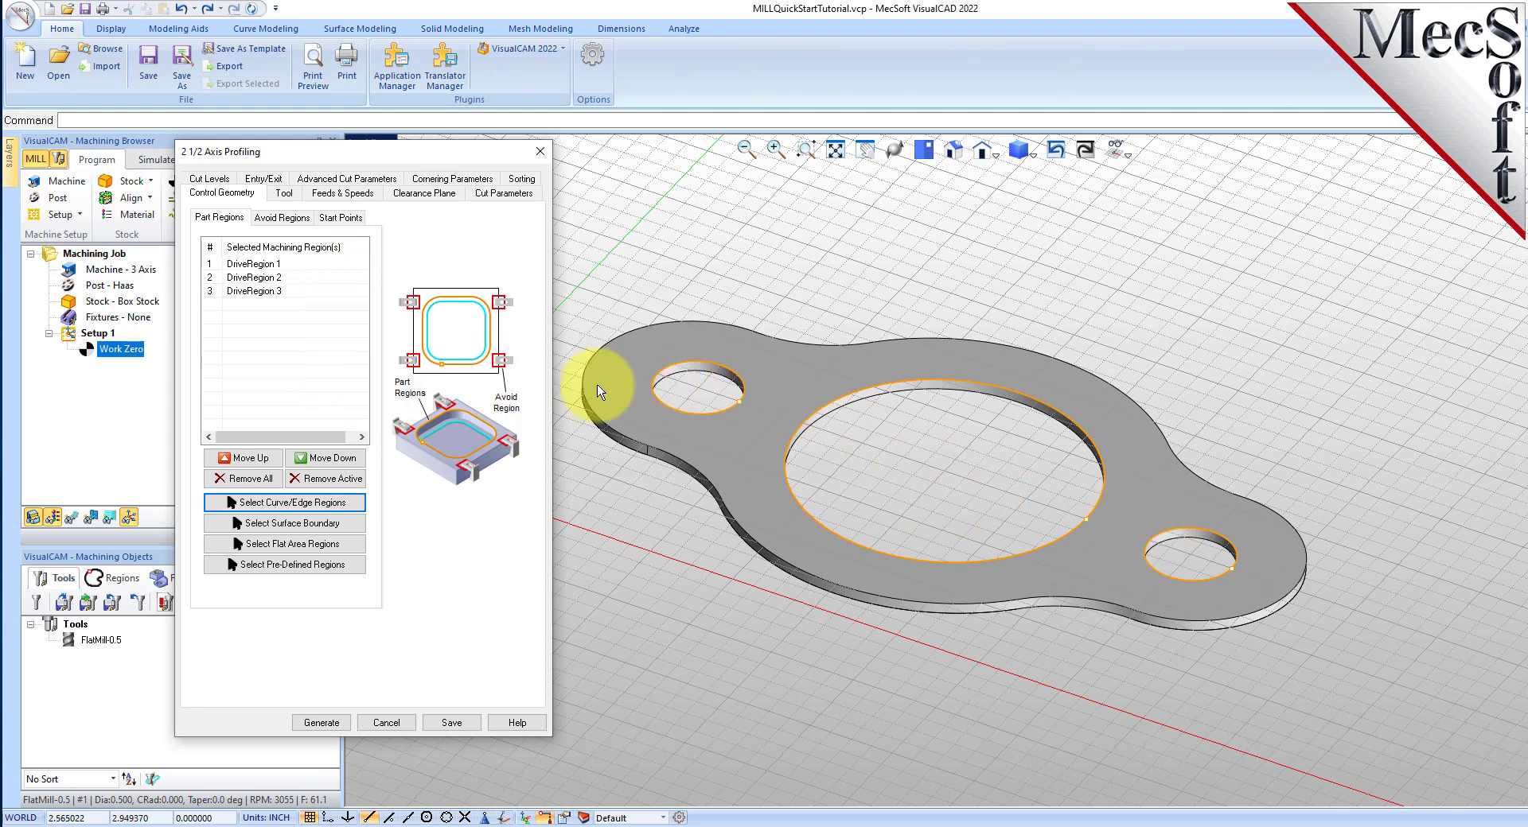
pyautogui.click(298, 264)
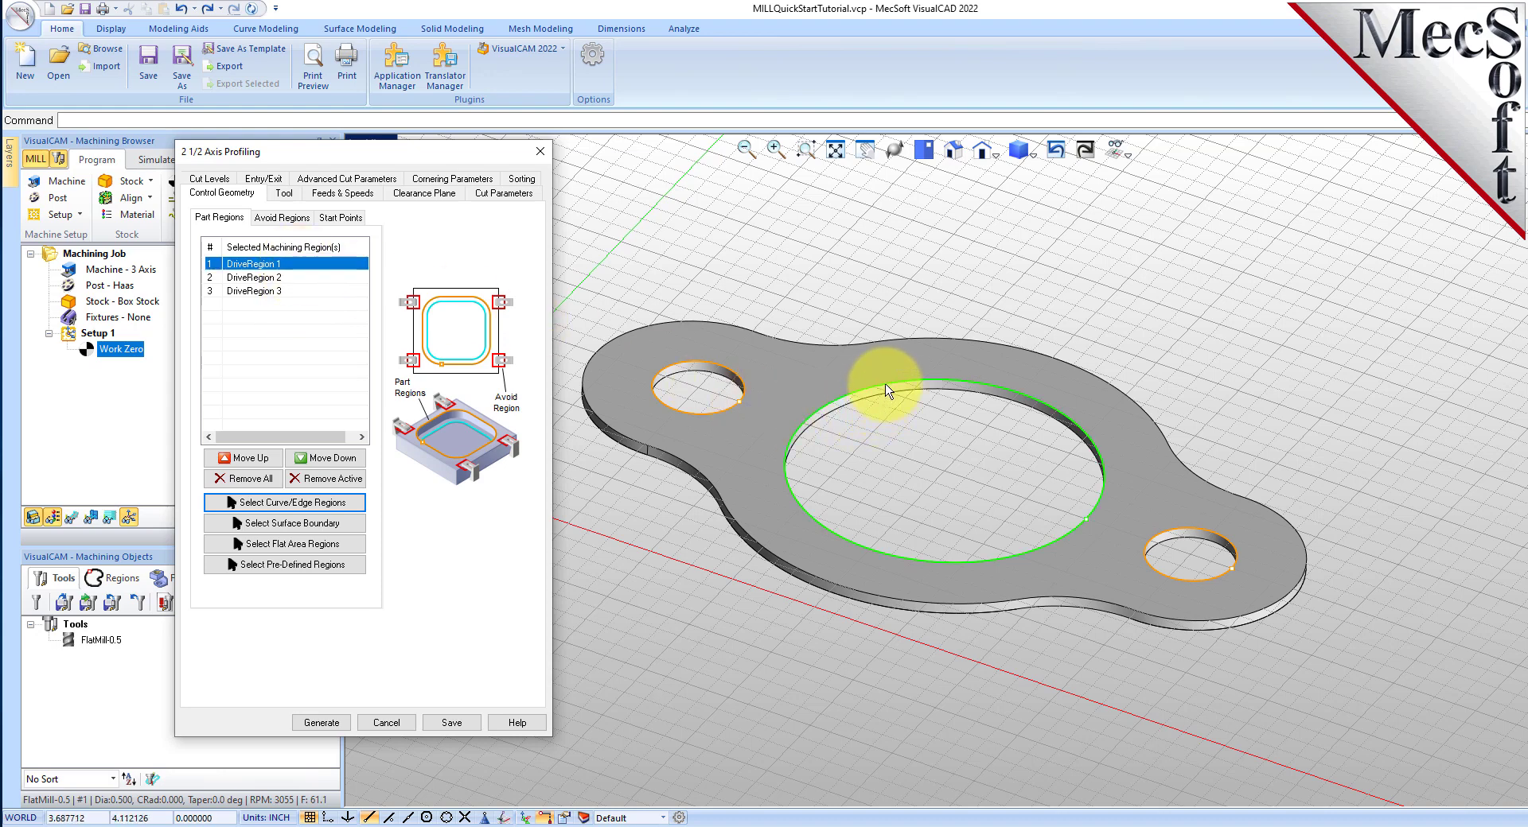
pyautogui.click(262, 277)
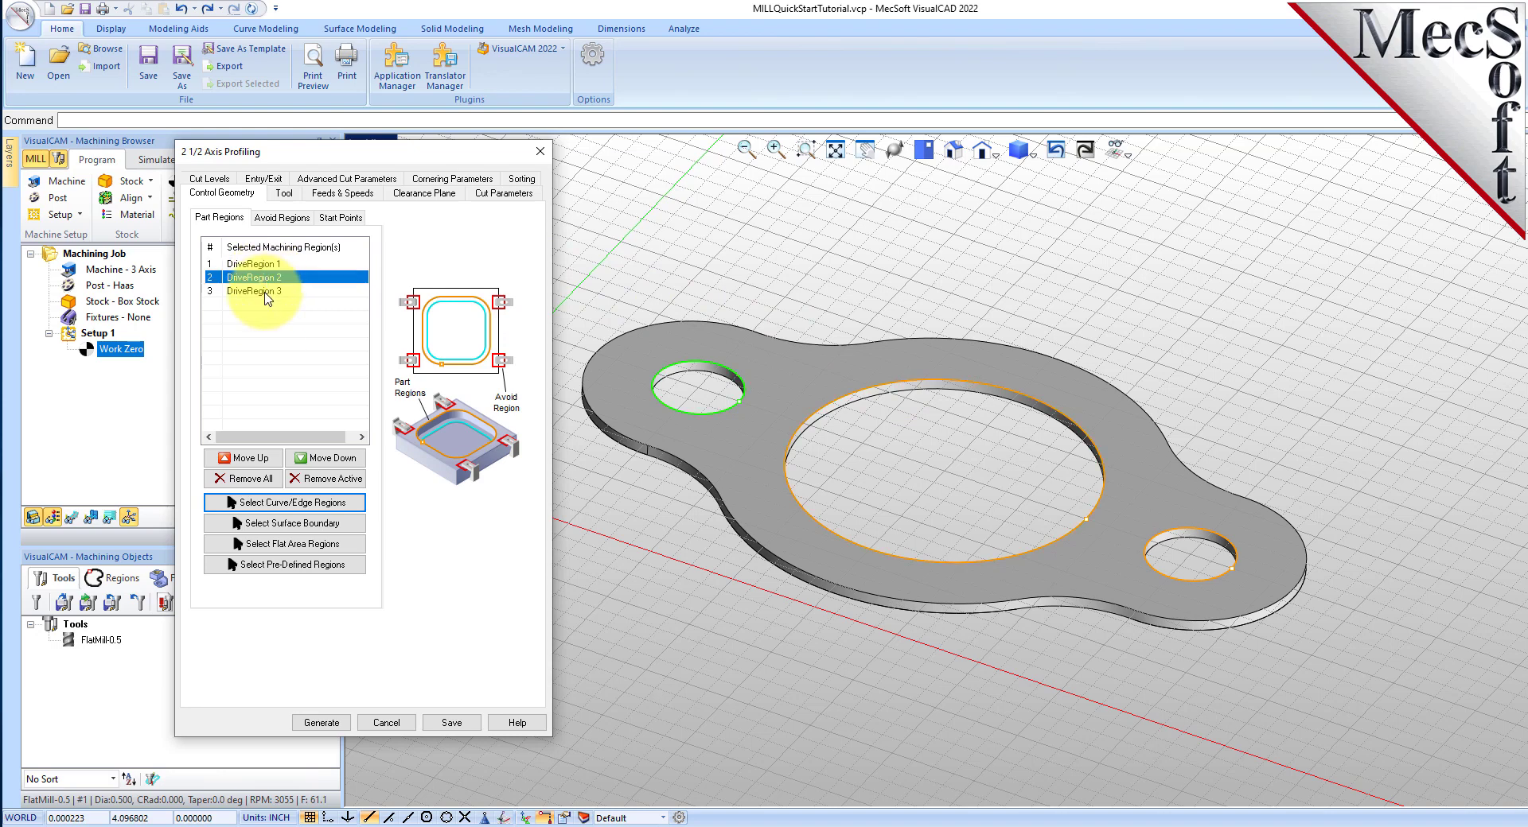
pyautogui.click(268, 293)
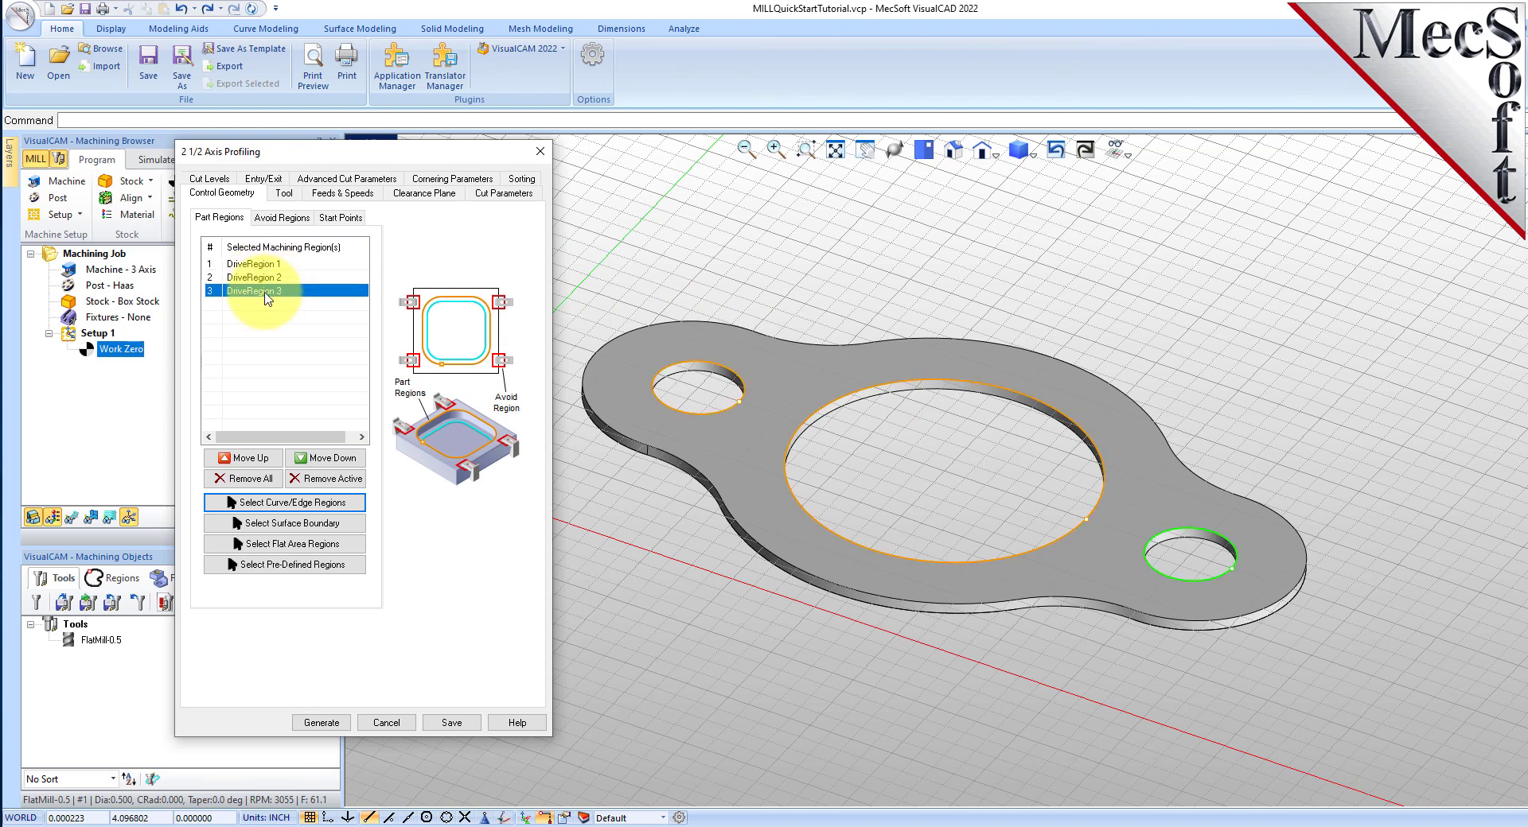
pyautogui.click(284, 193)
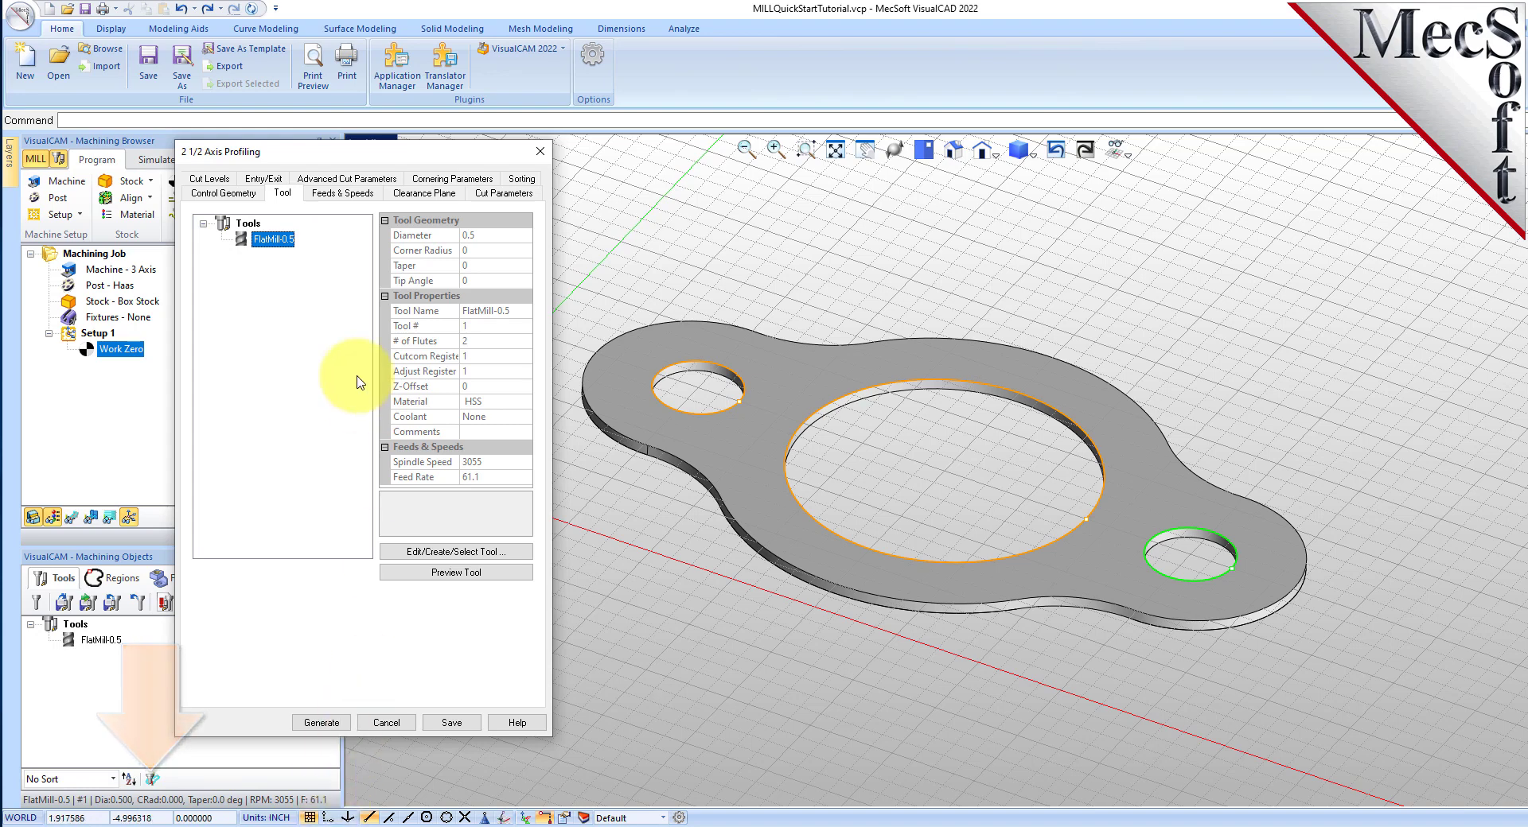
# Step: Check FlatMill-0.5's 3055 RPM feeds and the automatic clearance plane settings
pyautogui.click(357, 195)
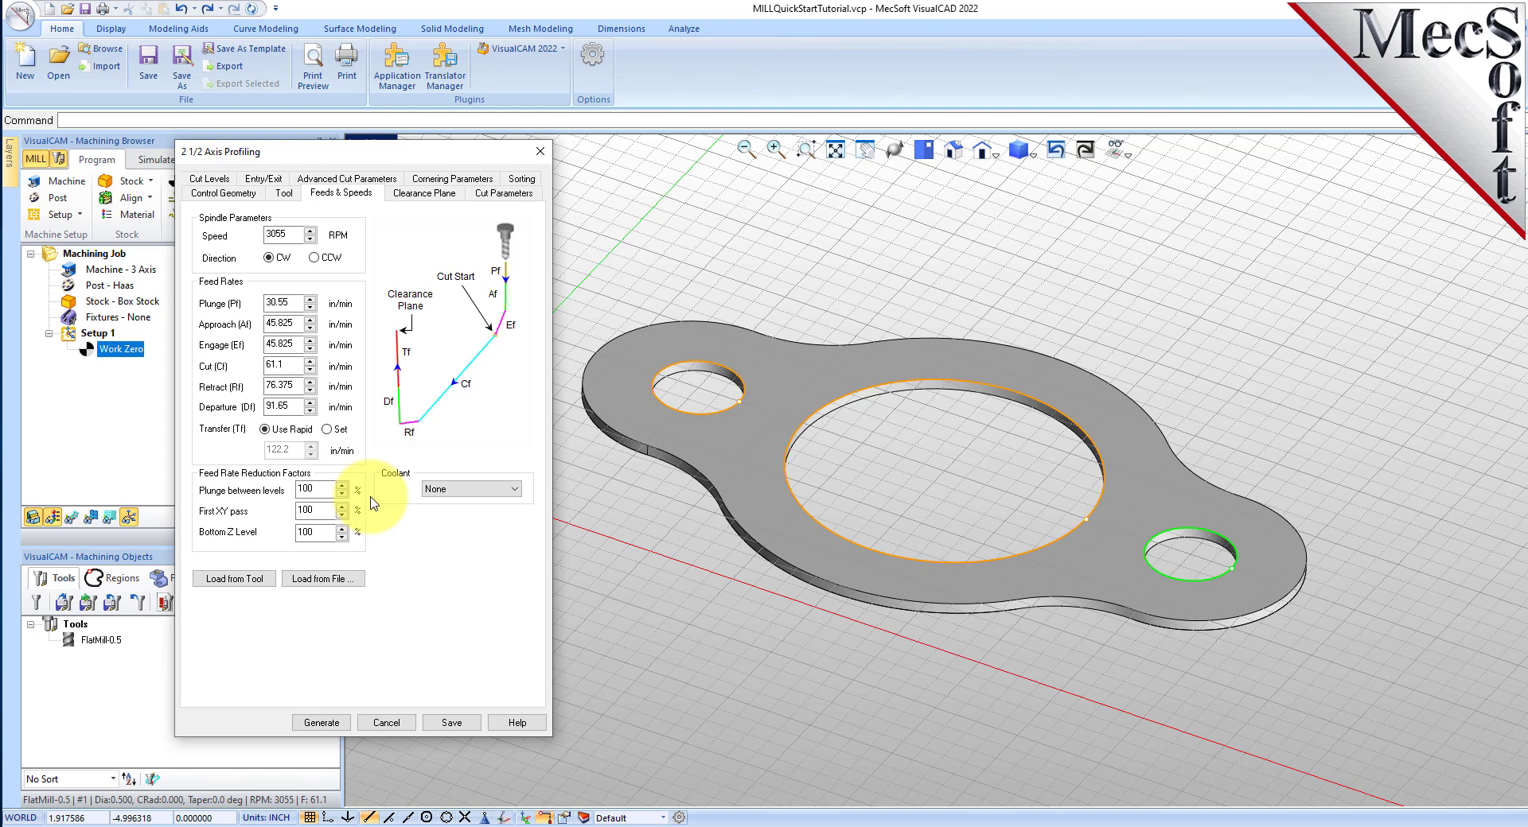
pyautogui.click(444, 193)
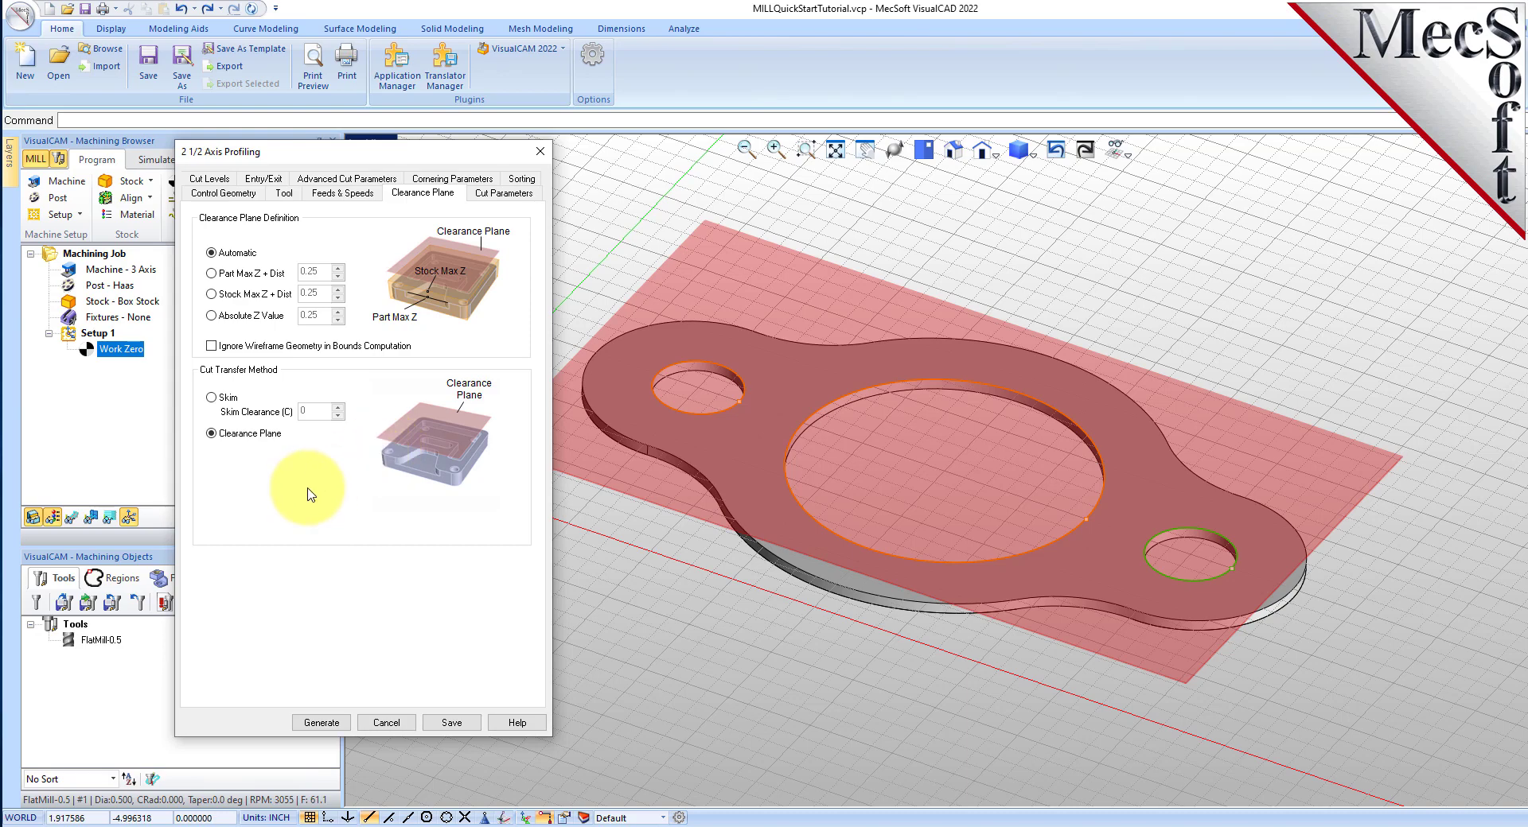
# Step: Keep stock allowance at 0 and cut closed hole curves from the inside
pyautogui.moveTo(914, 464)
pyautogui.mouseDown(button='right')
pyautogui.moveTo(907, 379)
pyautogui.moveTo(914, 474)
pyautogui.mouseUp(button='right')
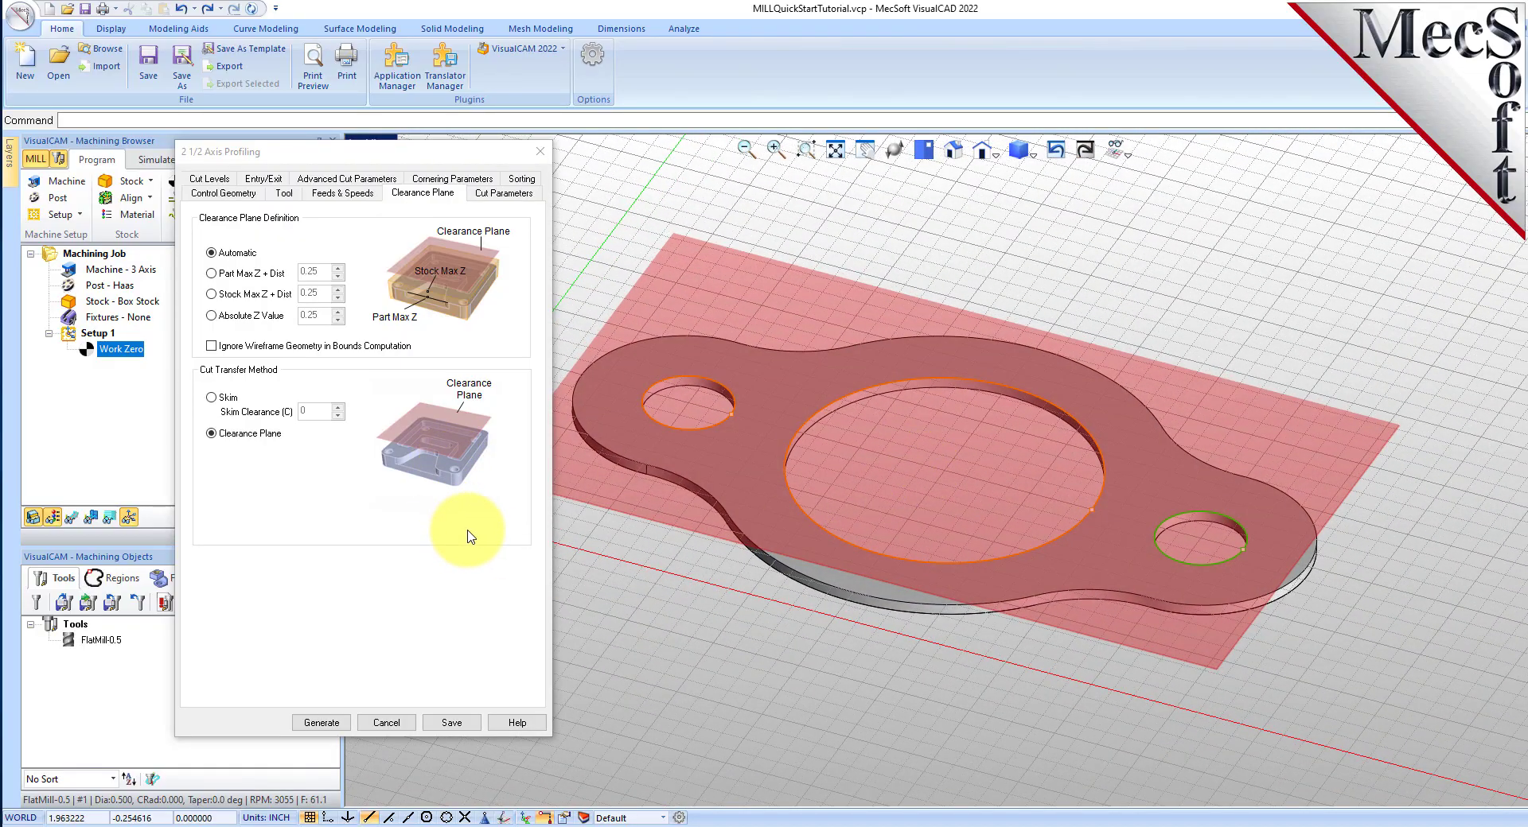
pyautogui.click(504, 192)
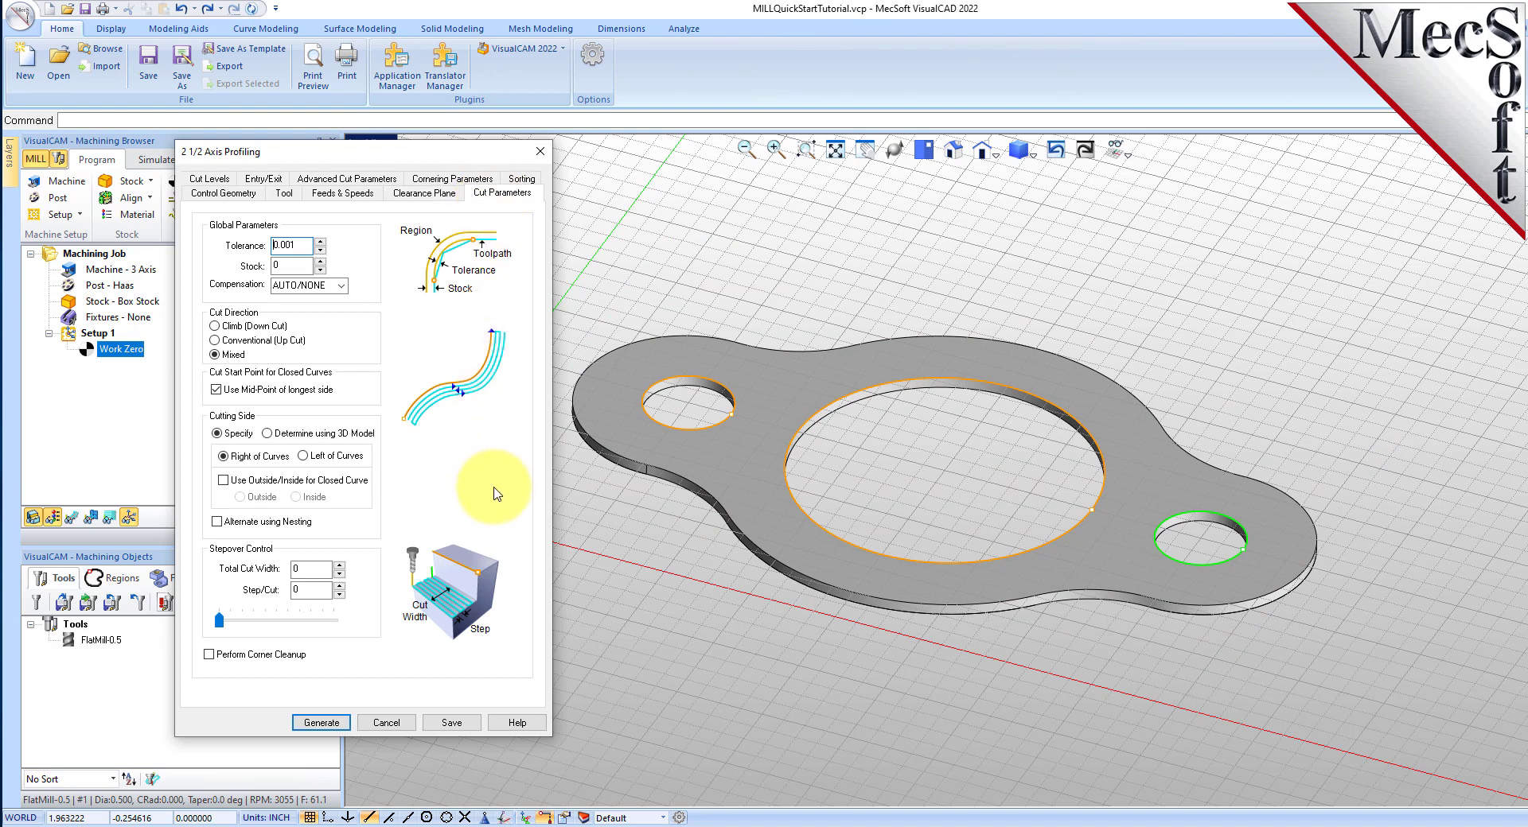
pyautogui.doubleClick(287, 267)
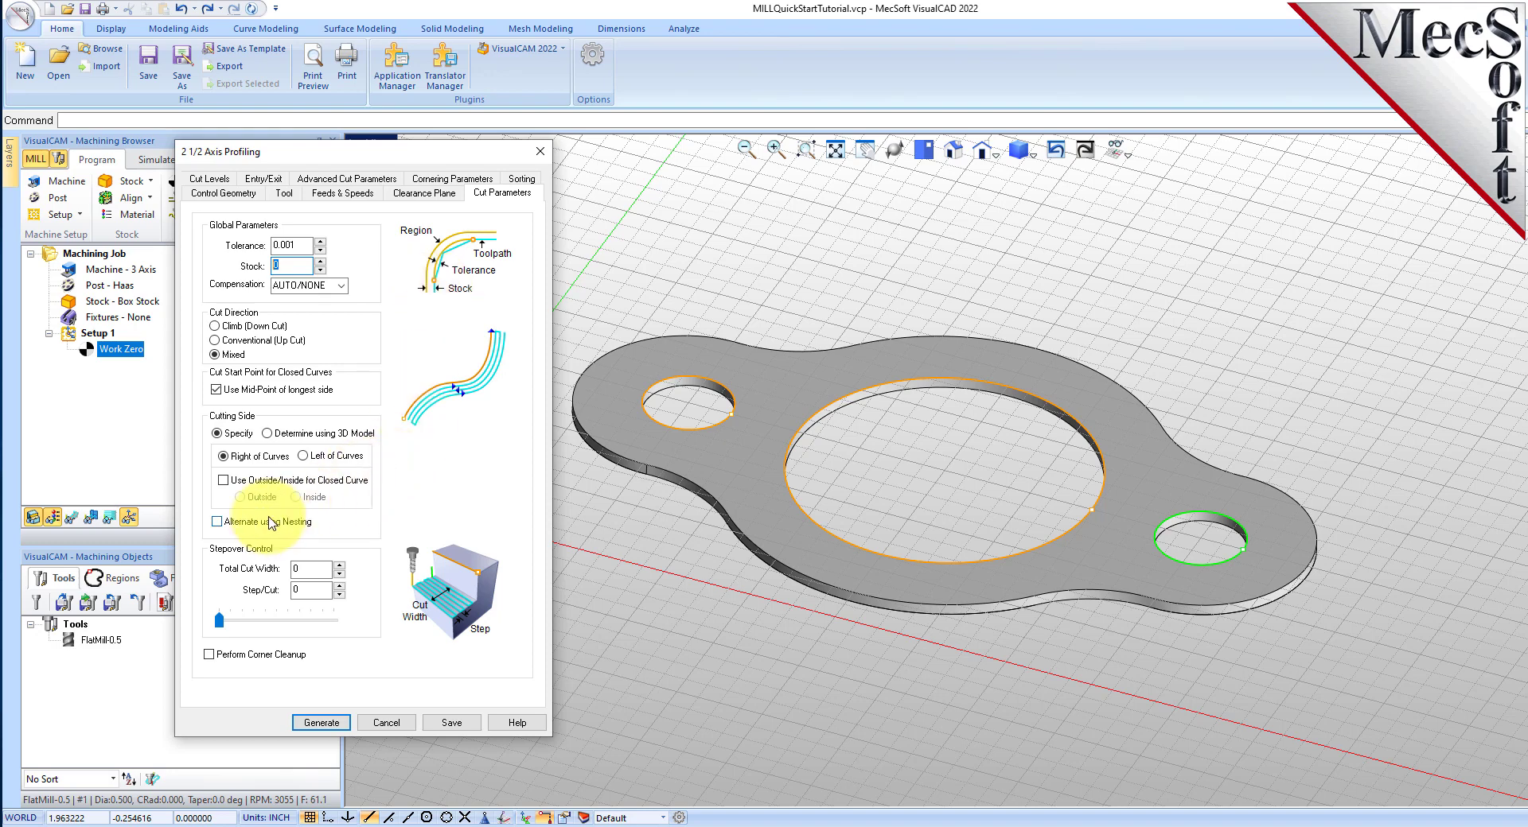
pyautogui.click(223, 481)
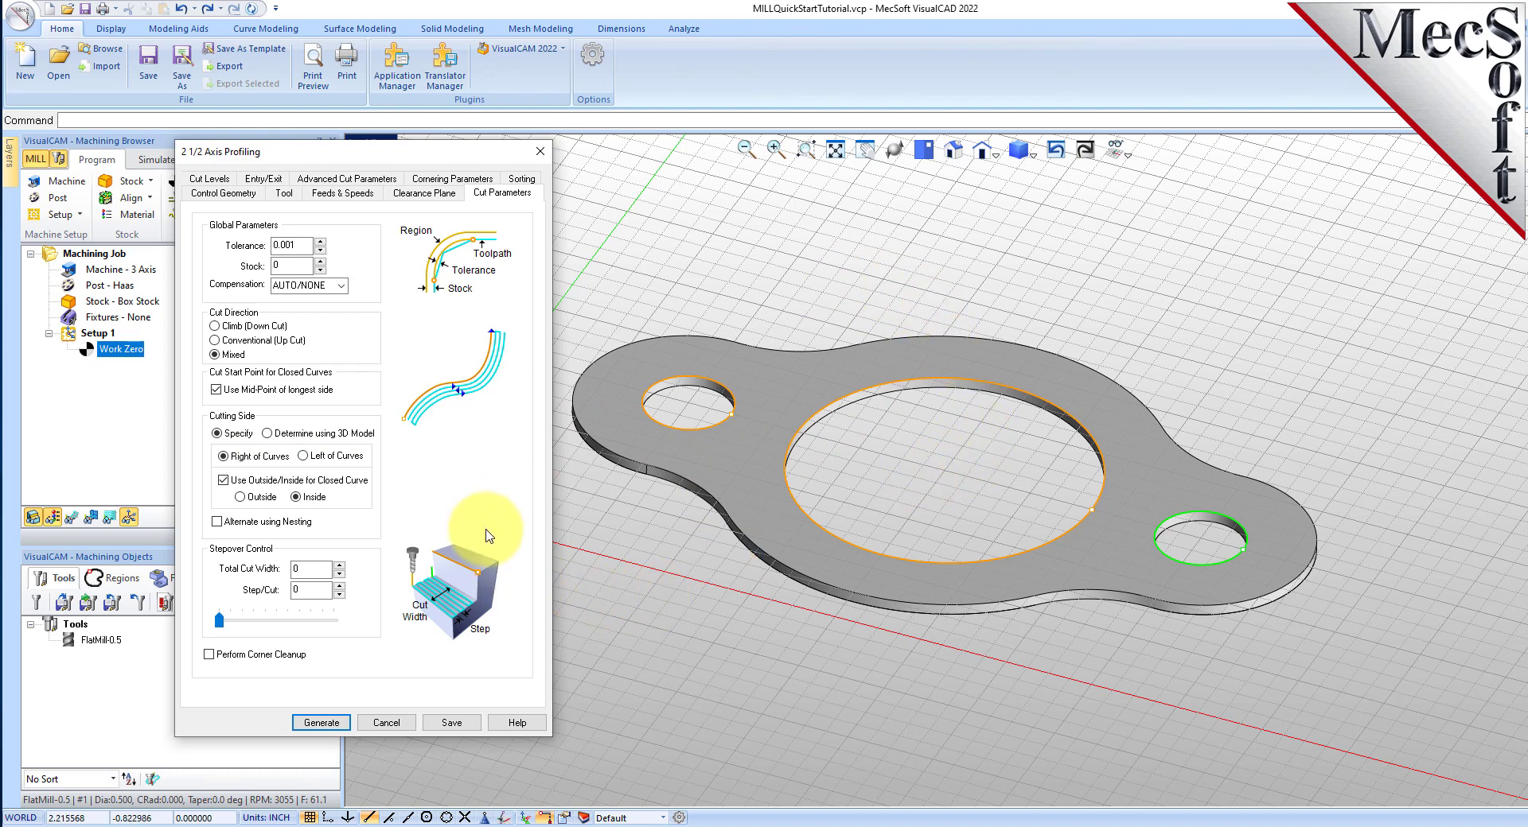
# Step: Set total cut depth and rough depth to 0.125, with geometry located at top
pyautogui.click(226, 180)
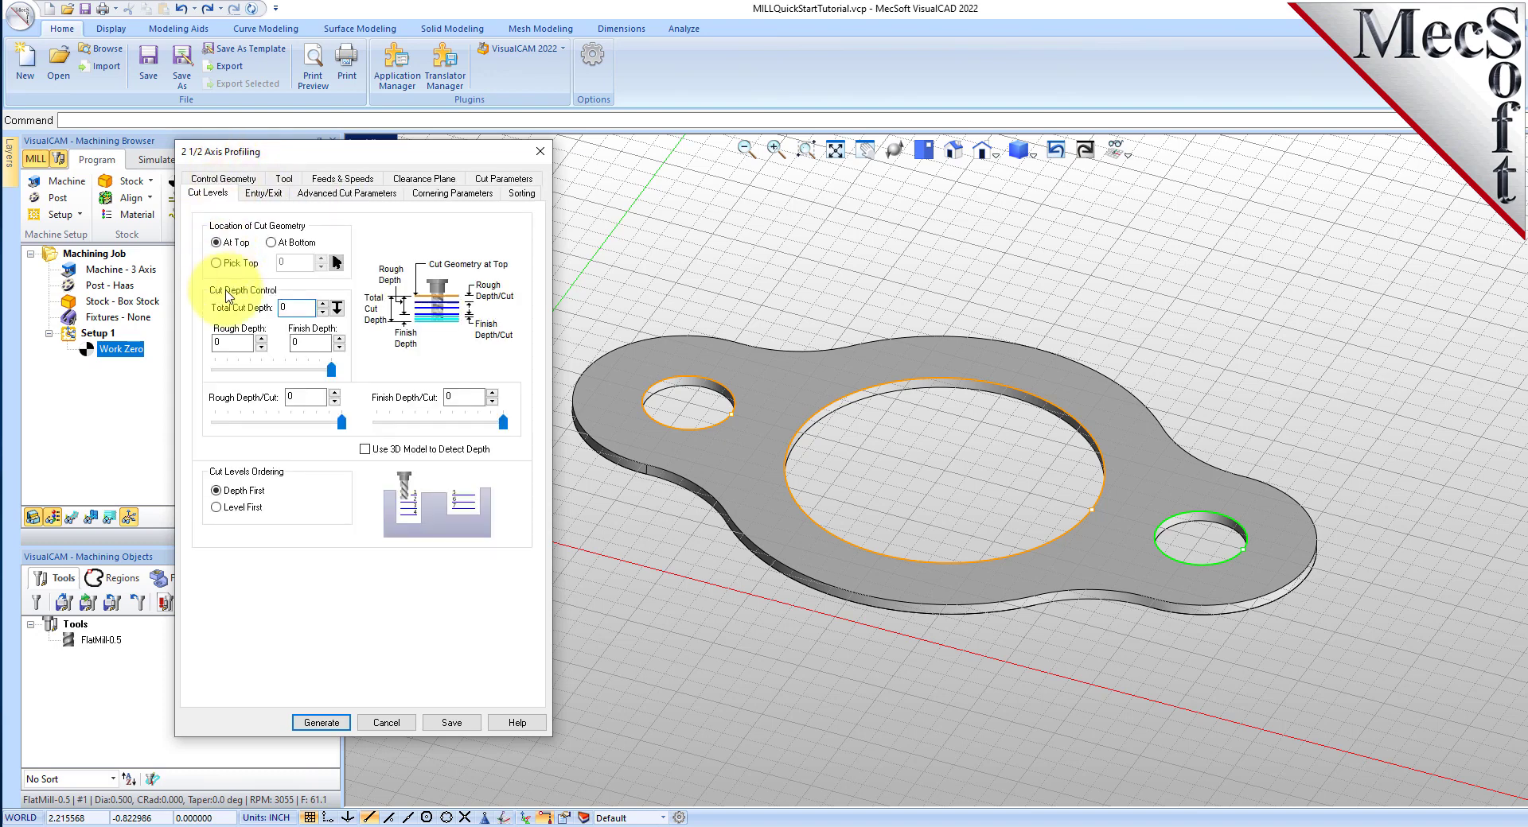
pyautogui.click(218, 244)
pyautogui.doubleClick(296, 308)
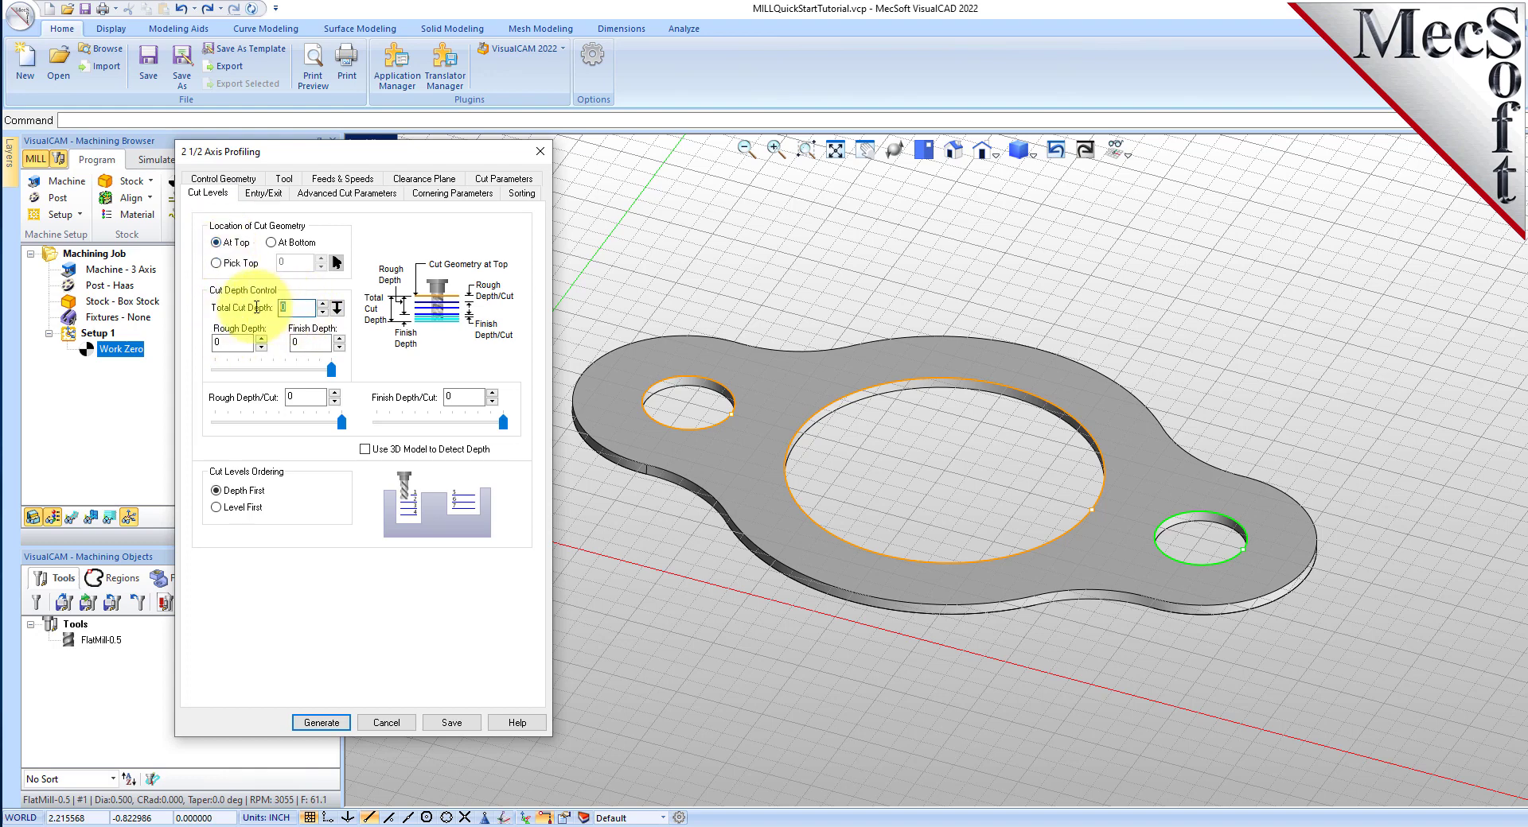
pyautogui.write('0.125')
pyautogui.doubleClick(296, 308)
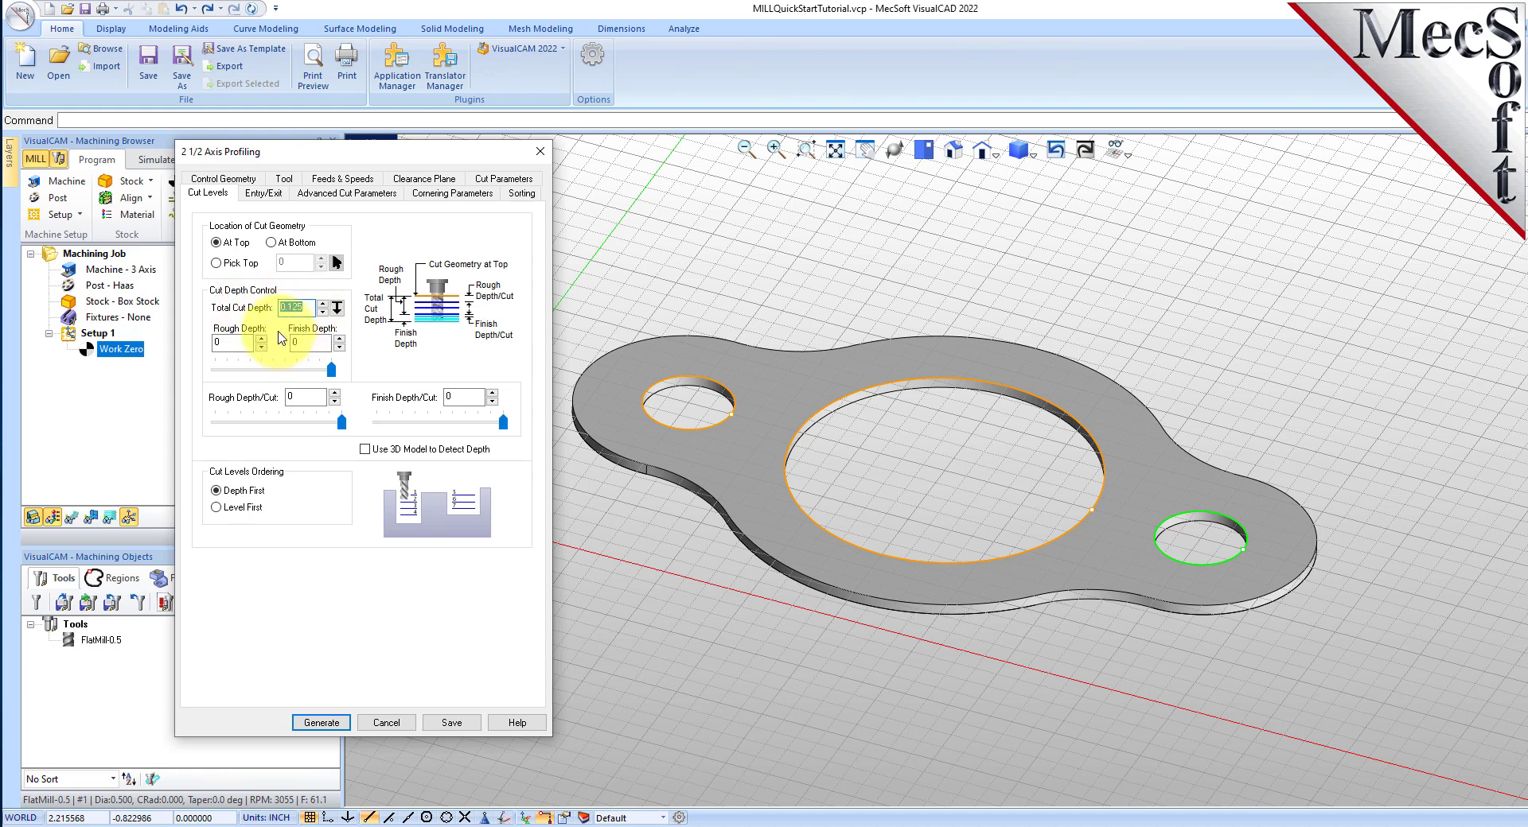
pyautogui.hotkey('ctrl', 'c')
pyautogui.doubleClick(232, 342)
pyautogui.hotkey('ctrl', 'v')
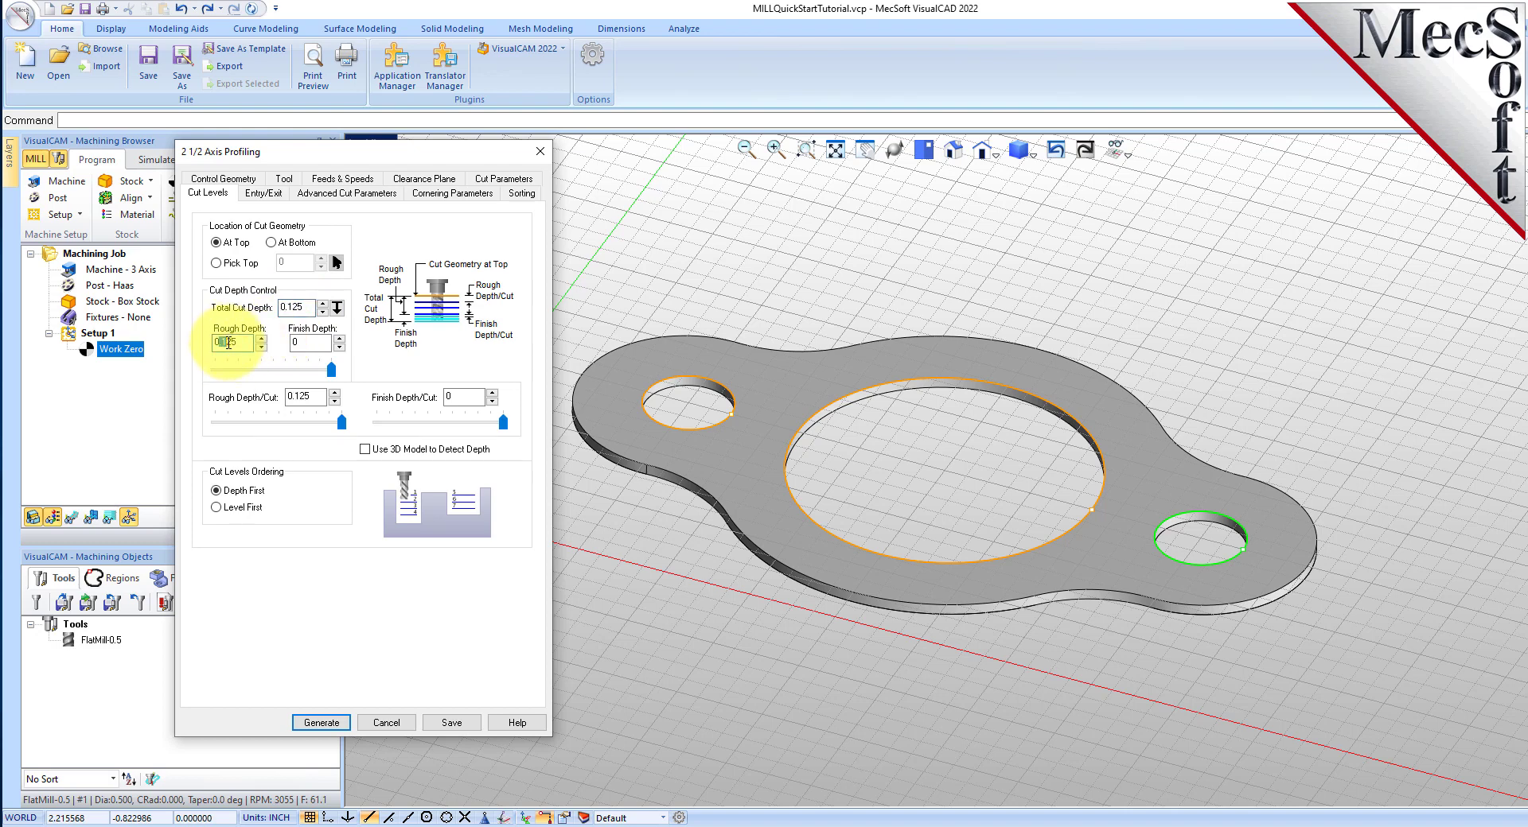
pyautogui.doubleClick(320, 398)
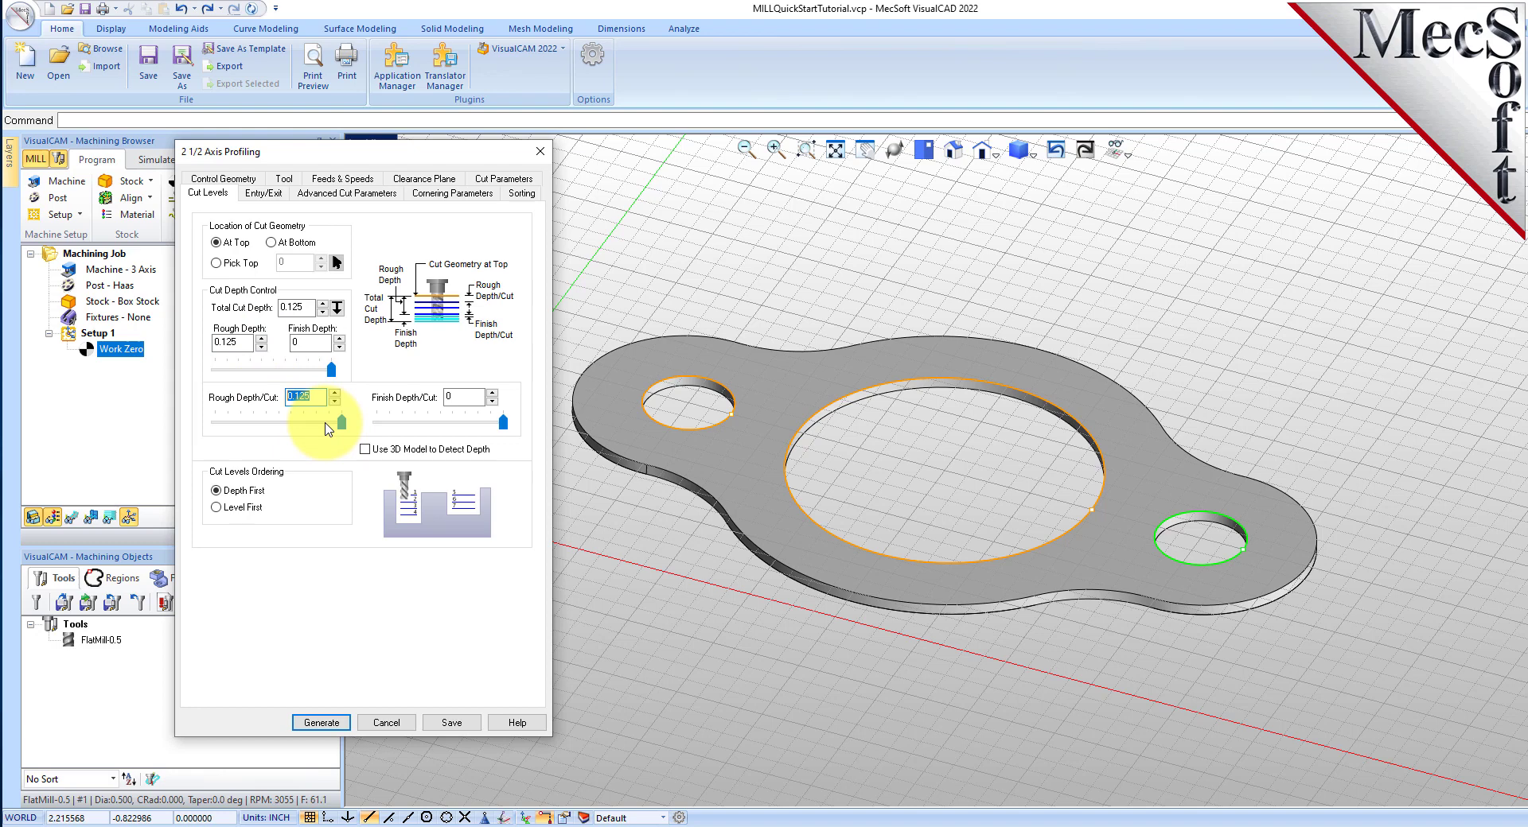
pyautogui.click(262, 192)
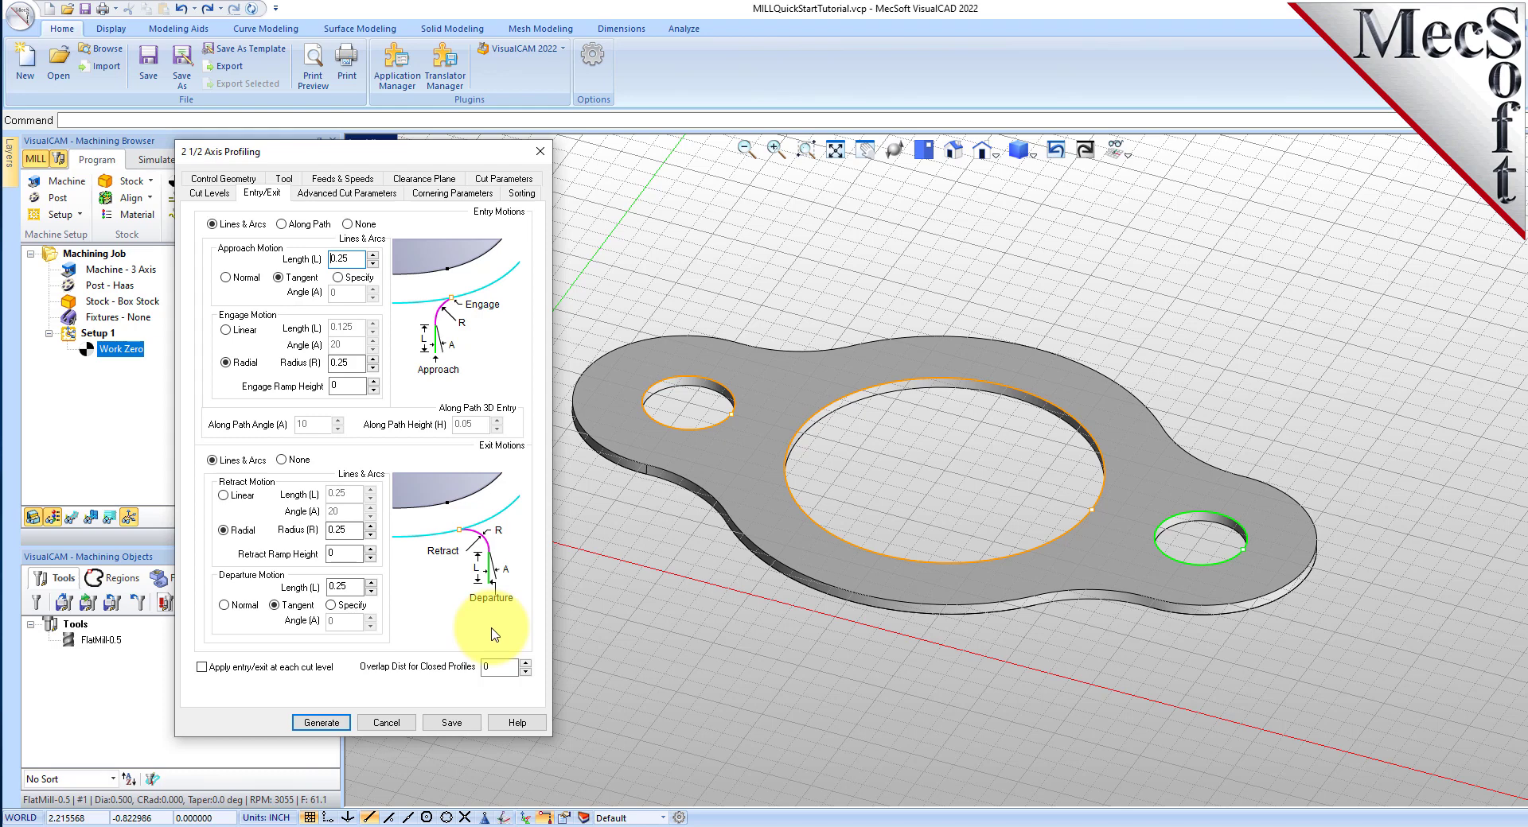
# Step: Set Entry and Exit Motions to None and generate the 2 1/2 Axis Profiling toolpath
pyautogui.click(348, 224)
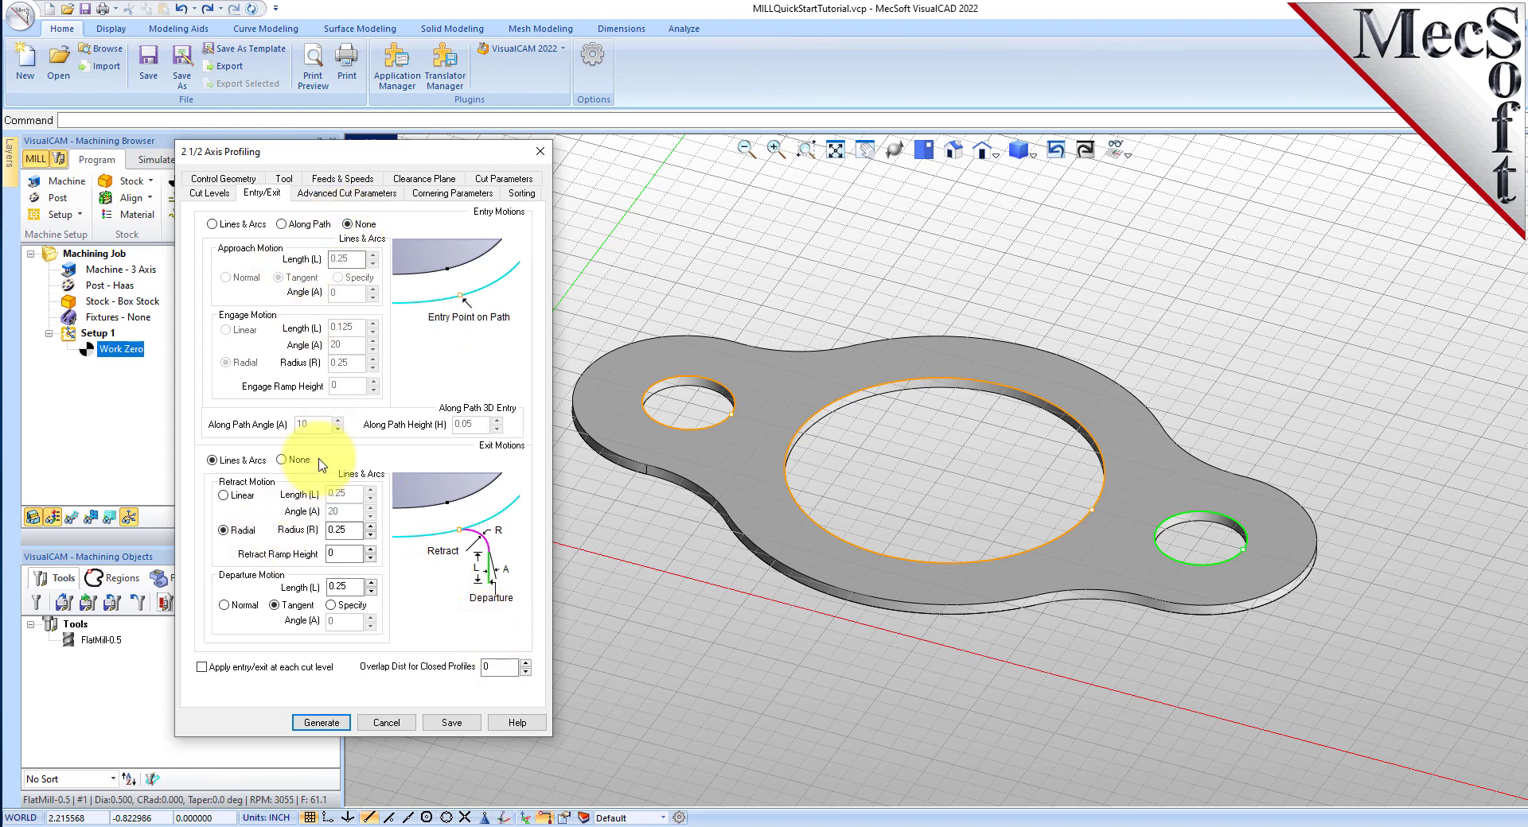
pyautogui.click(282, 460)
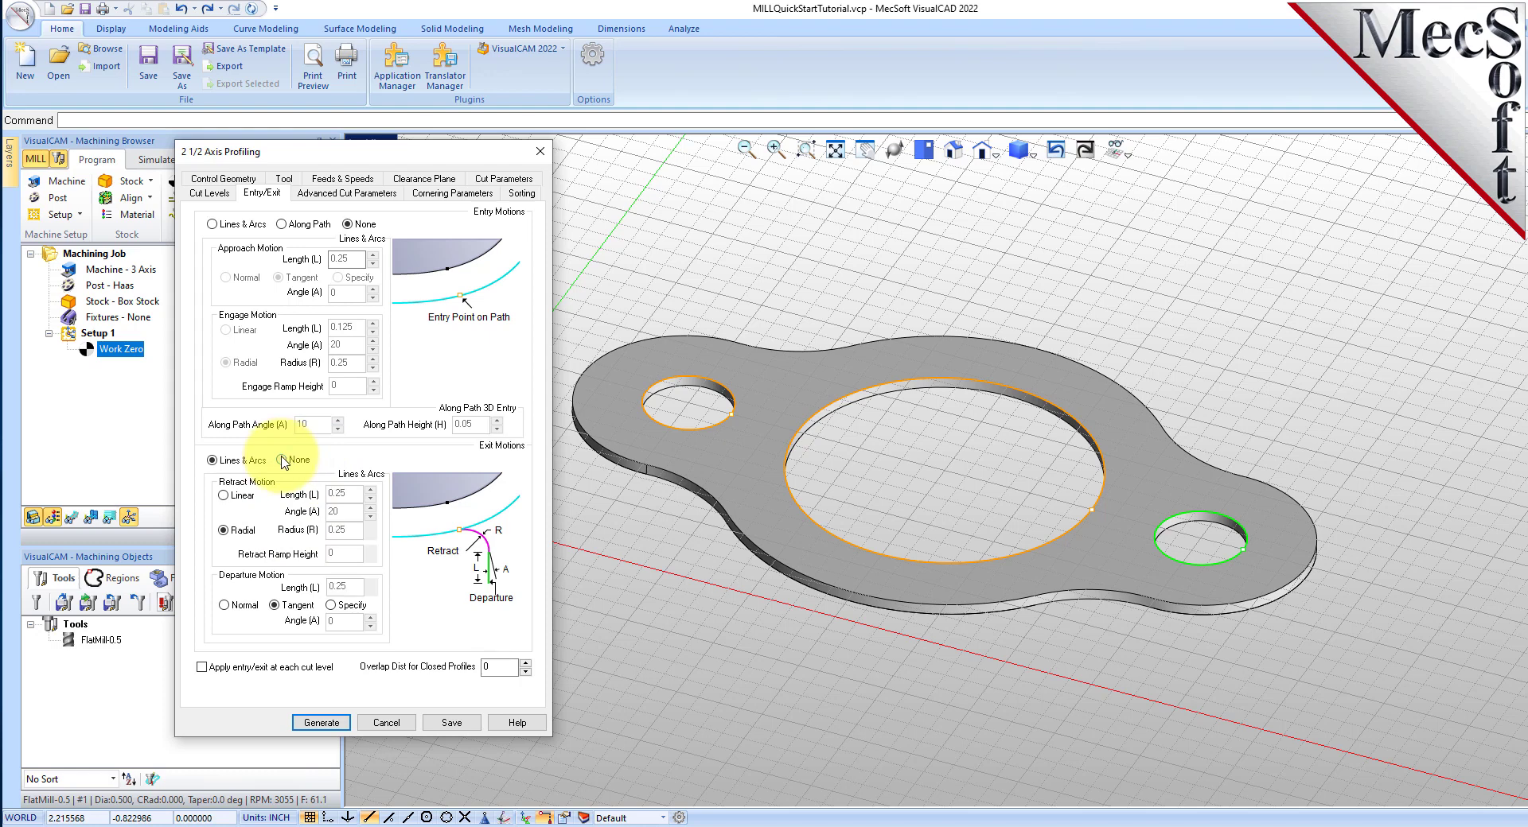
pyautogui.click(321, 724)
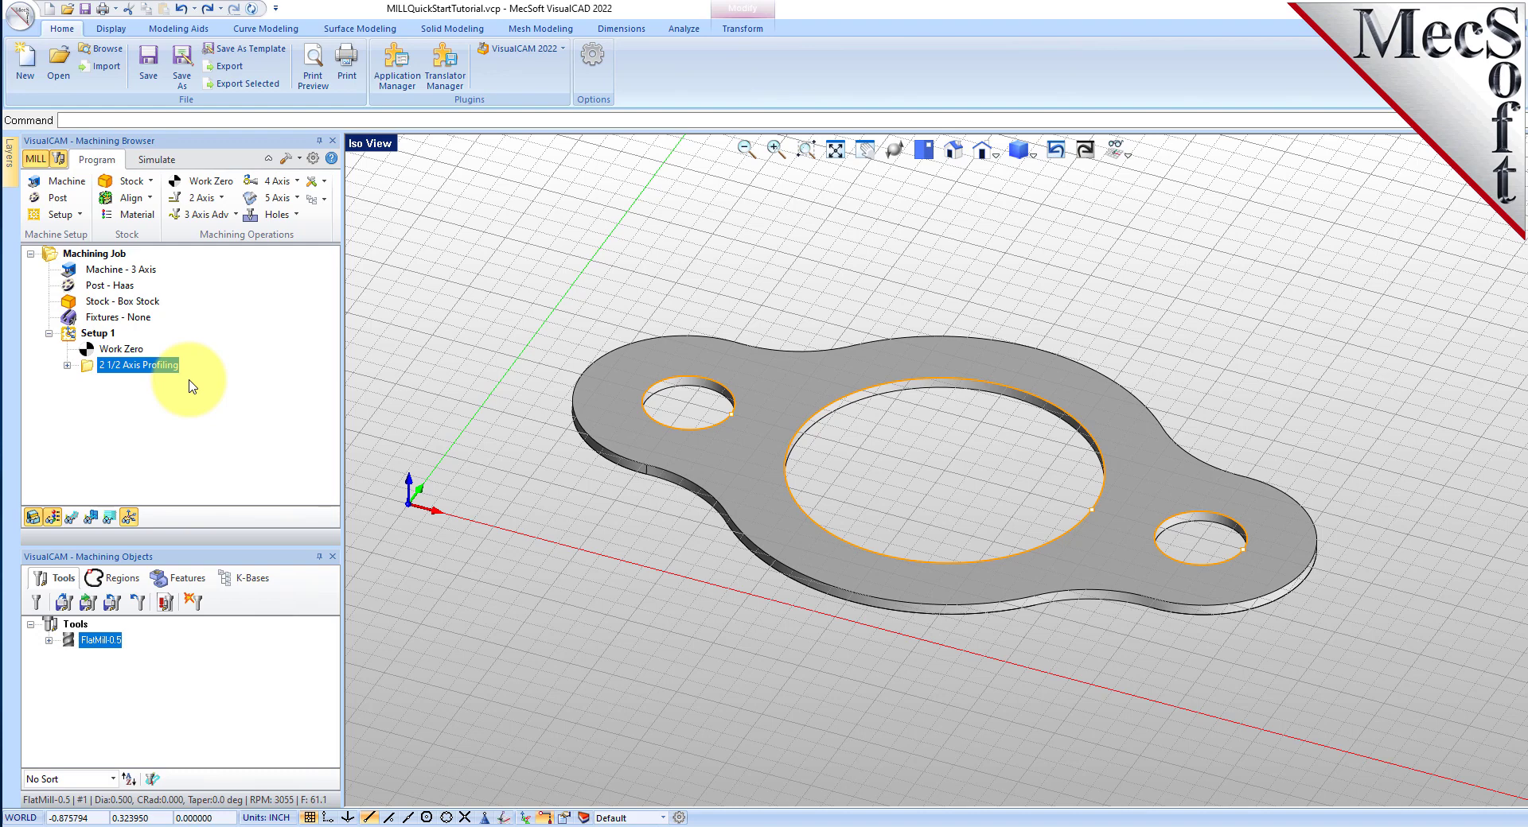
# Step: Toggle the profiling toolpath display on the part and orbit to inspect it
pyautogui.click(72, 519)
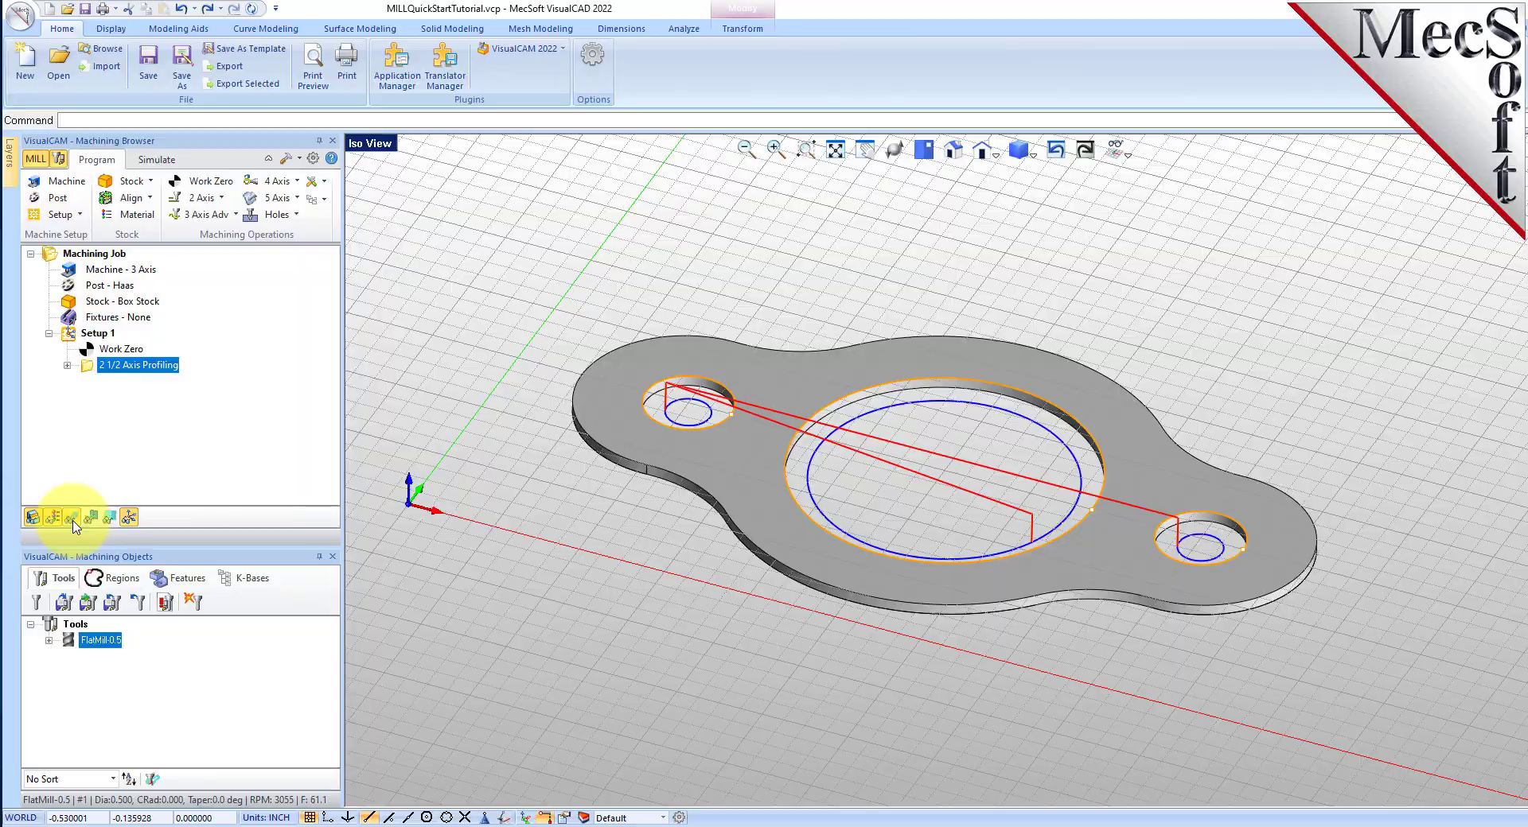
pyautogui.click(72, 520)
pyautogui.click(72, 519)
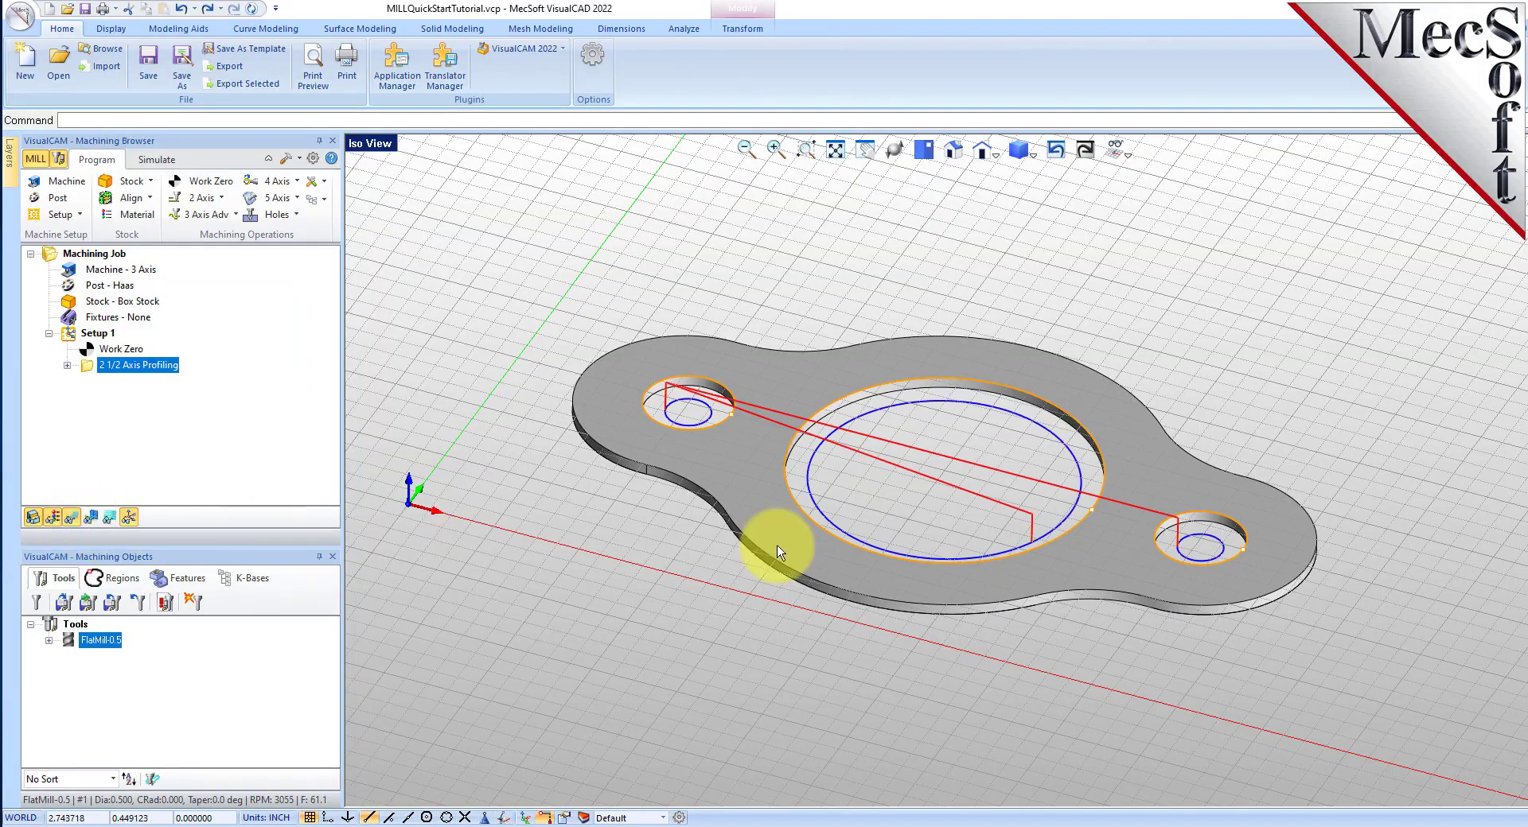
pyautogui.moveTo(909, 549)
pyautogui.mouseDown(button='right')
pyautogui.moveTo(904, 330)
pyautogui.moveTo(913, 555)
pyautogui.mouseUp(button='right')
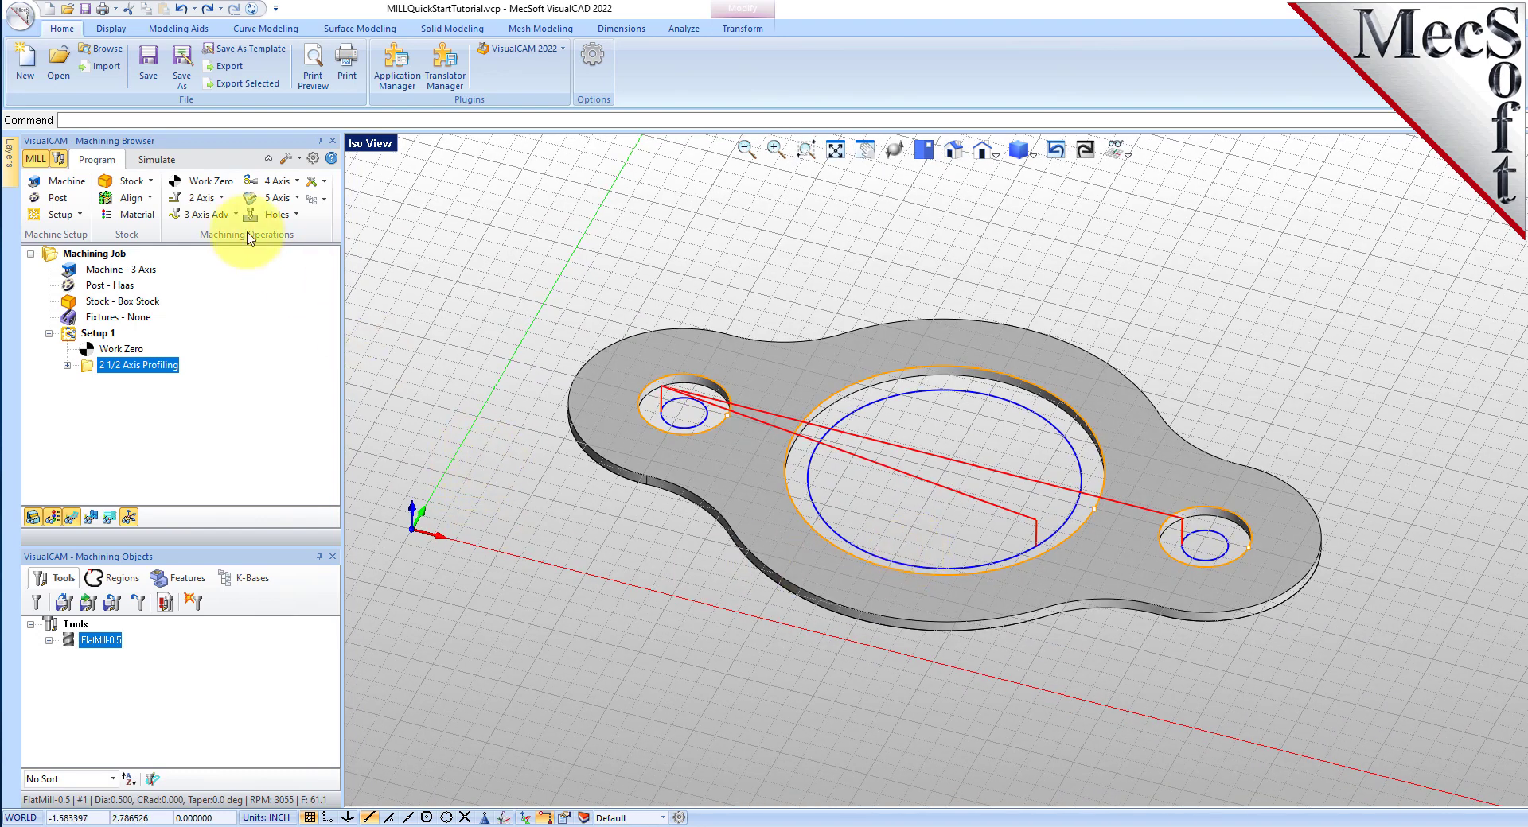
# Step: Play the cutting simulation with Simulate by Moves off and a slower speed
pyautogui.click(164, 161)
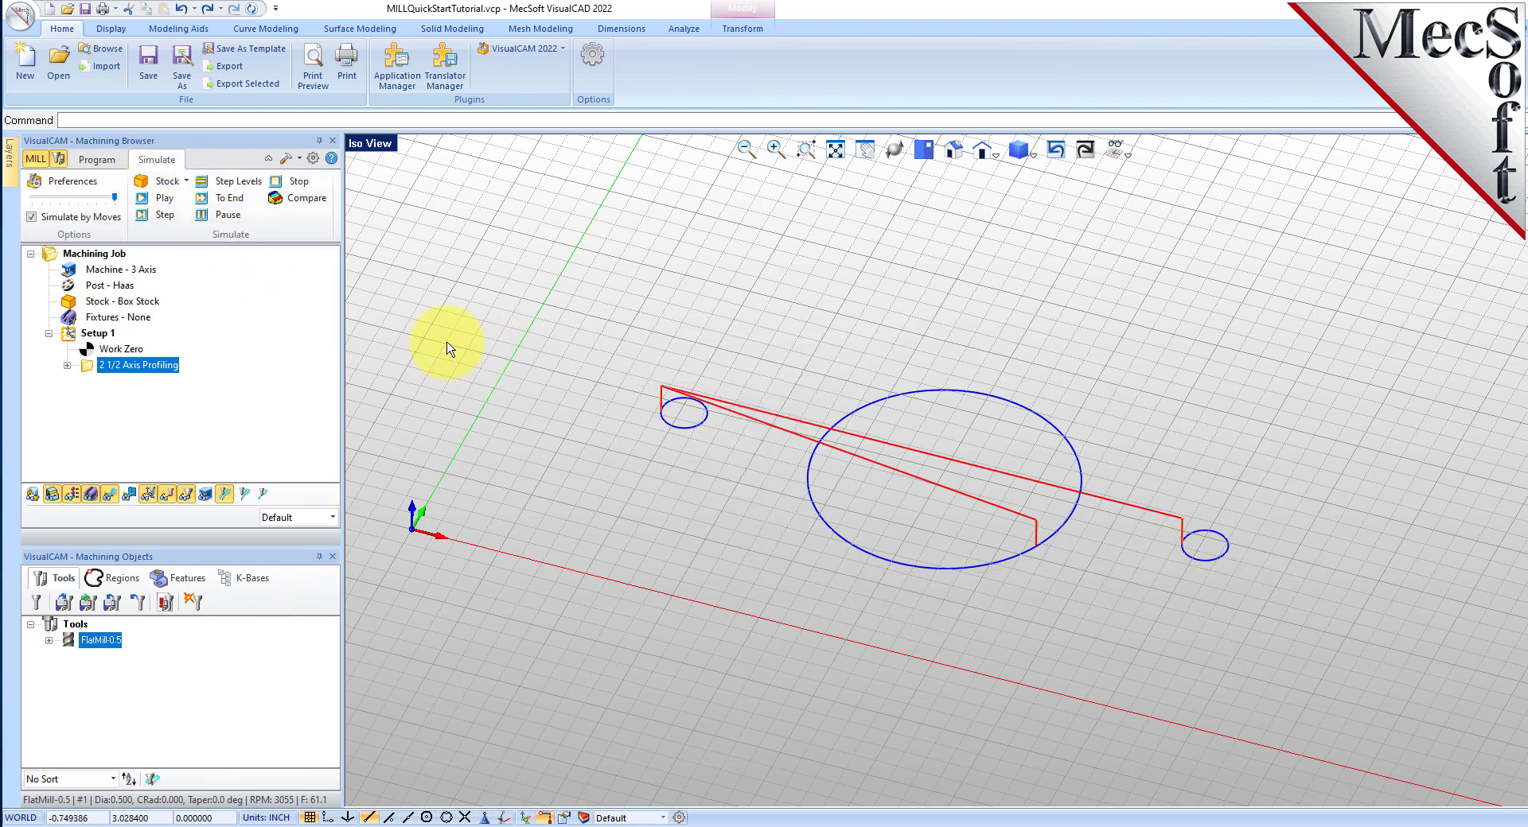
pyautogui.click(71, 181)
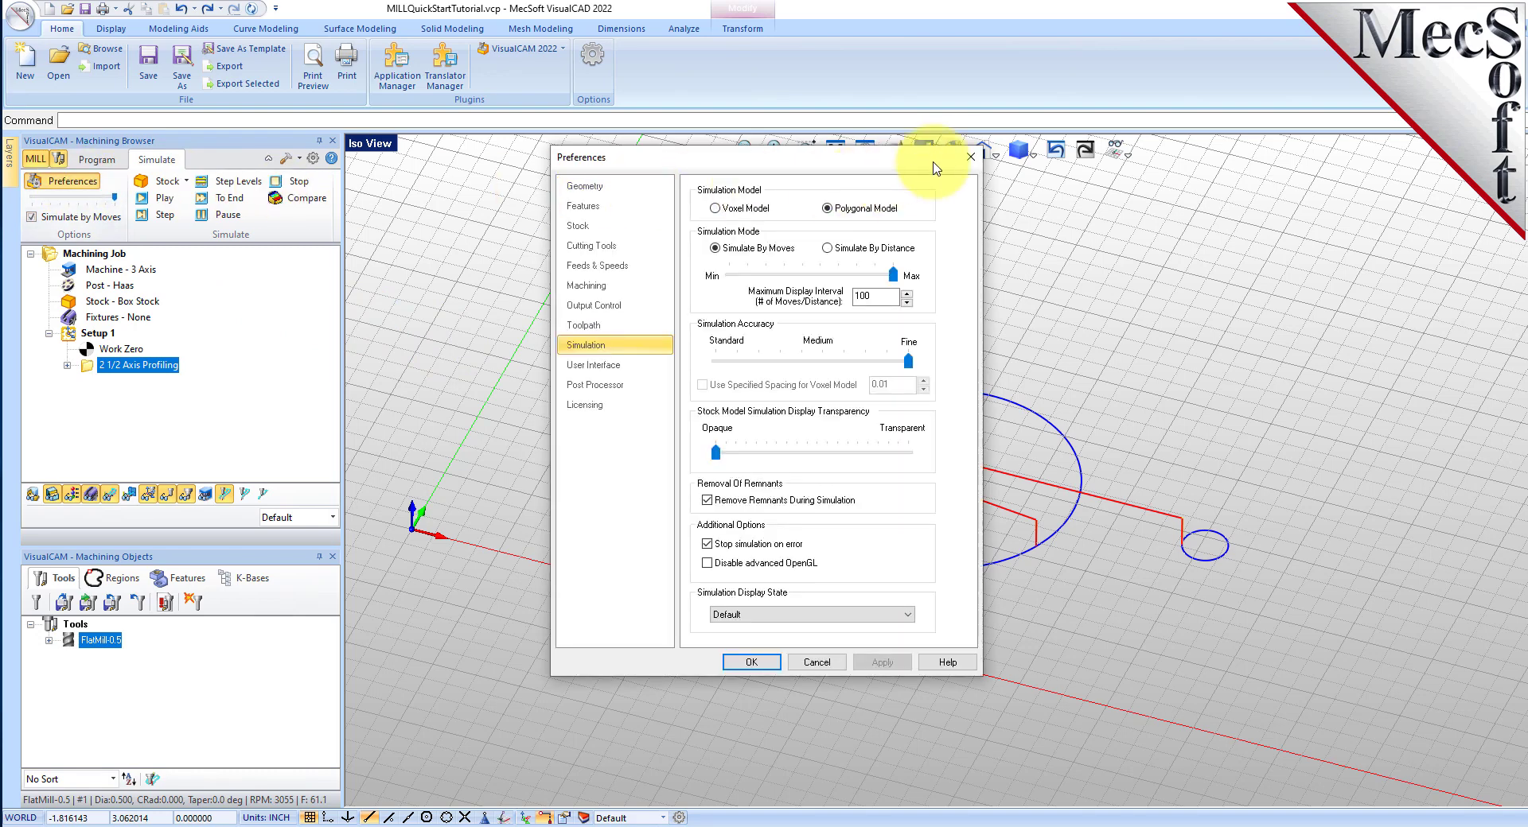
pyautogui.click(979, 146)
pyautogui.click(32, 217)
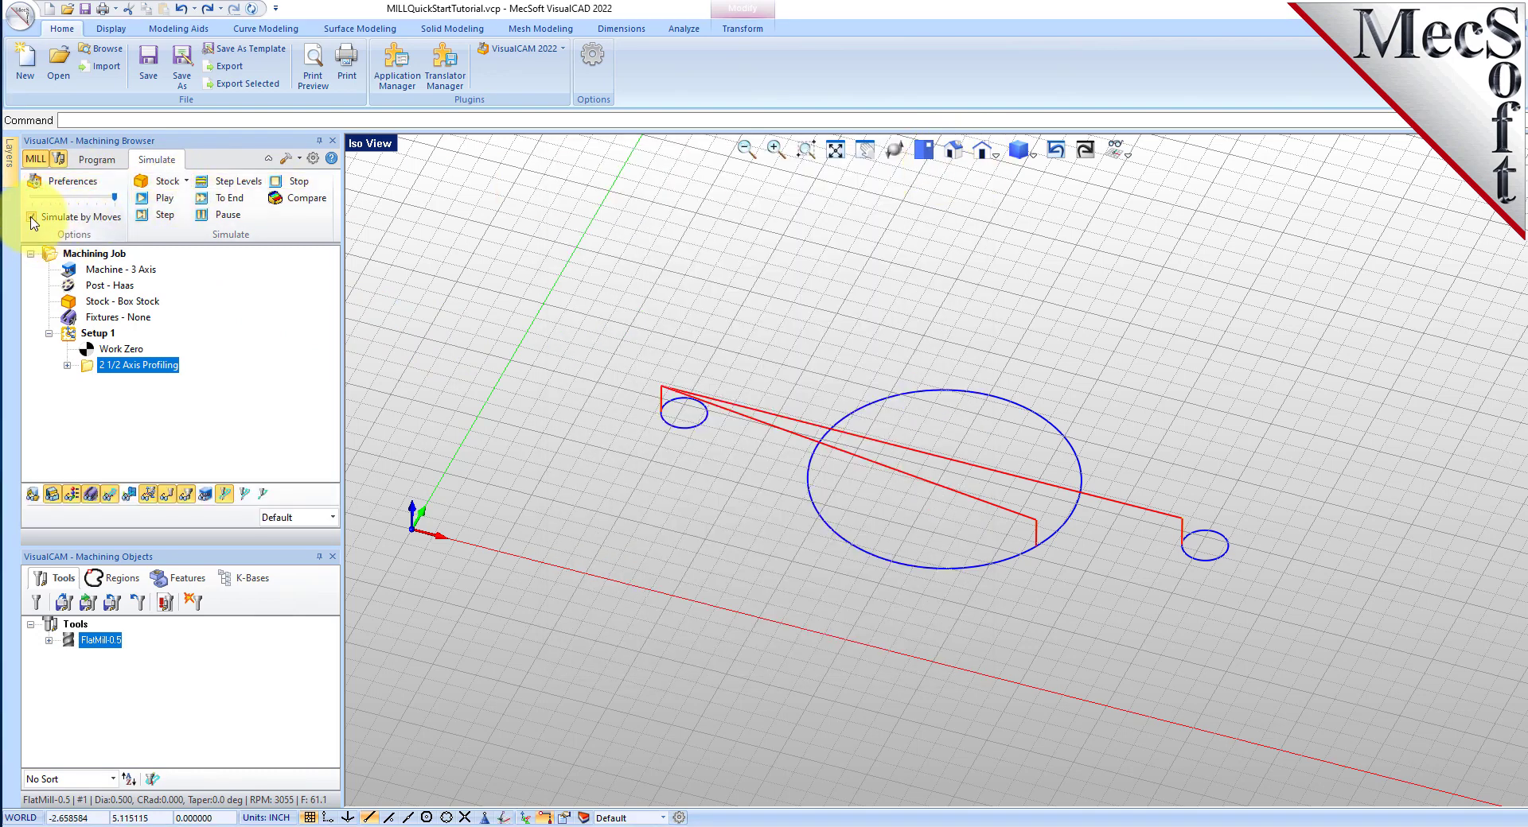
pyautogui.moveTo(115, 199); pyautogui.dragTo(49, 198)
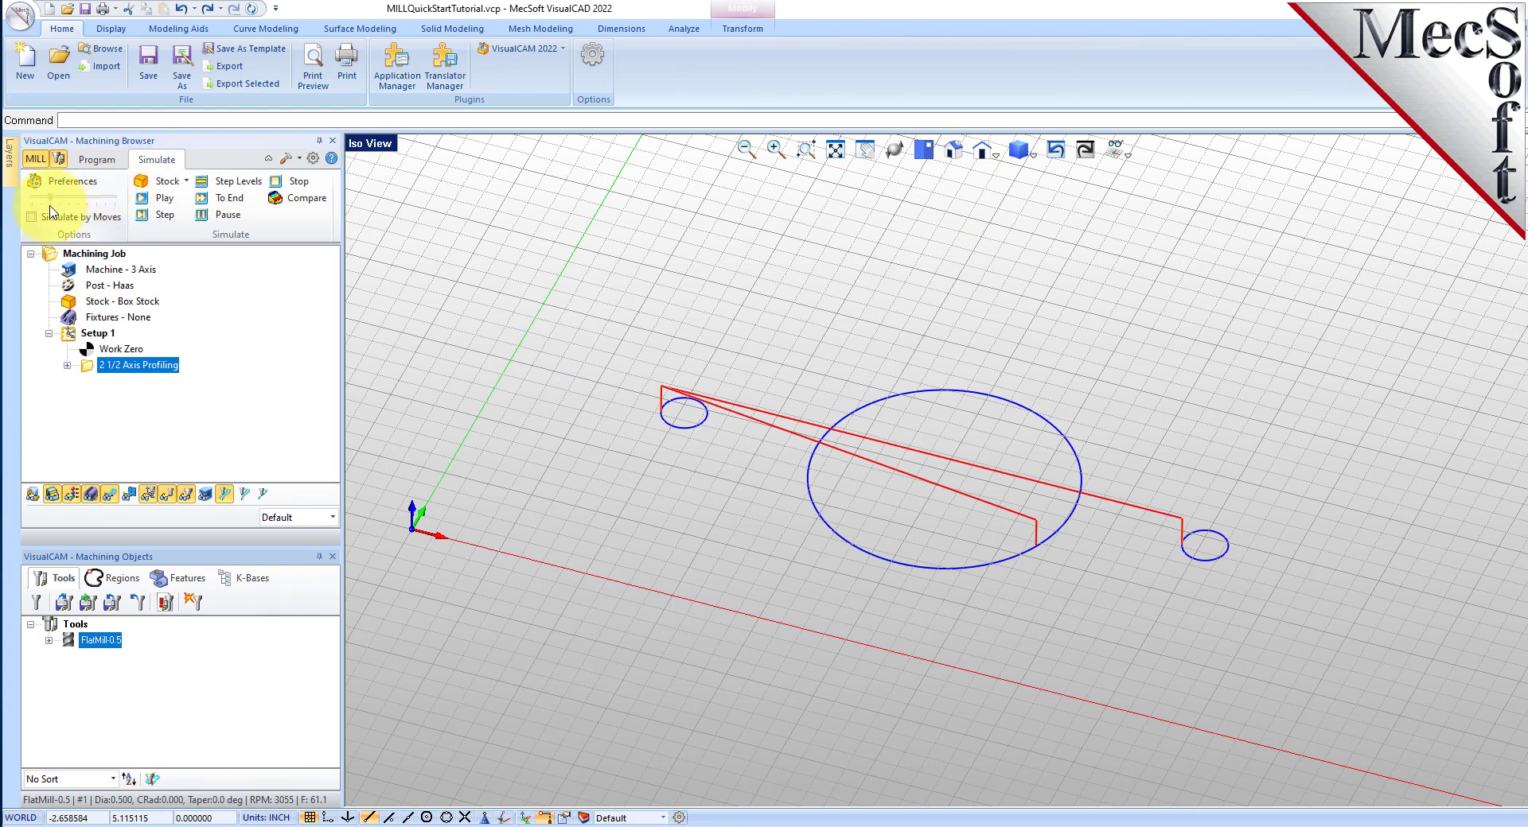
pyautogui.click(165, 199)
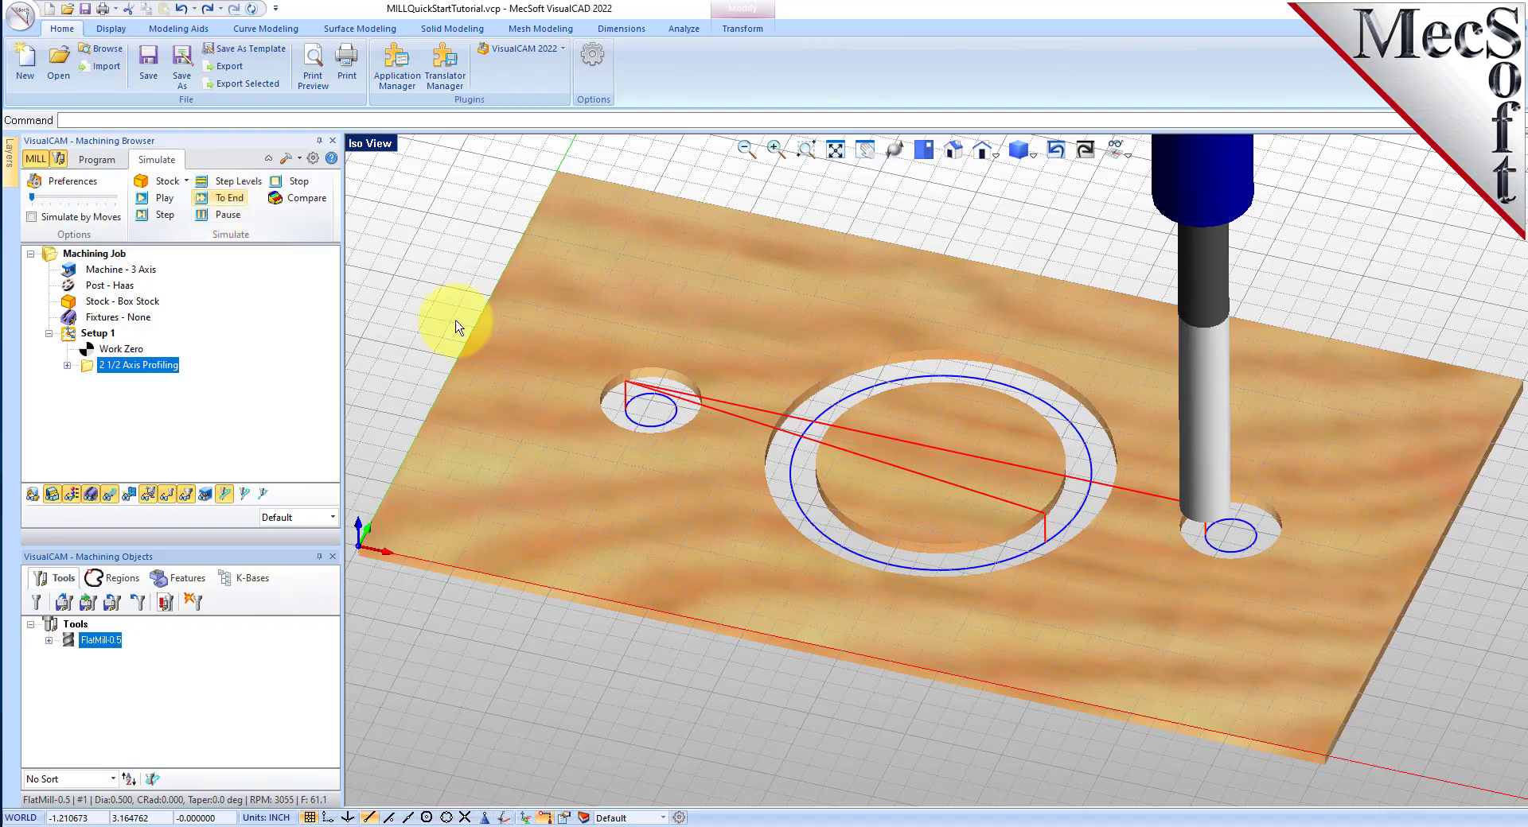
# Step: Orbit the cut stock, toggle flat colour and wood texture, then return to the Program tab
pyautogui.moveTo(767, 556)
pyautogui.mouseDown(button='right')
pyautogui.moveTo(772, 426)
pyautogui.moveTo(757, 518)
pyautogui.moveTo(771, 546)
pyautogui.mouseUp(button='right')
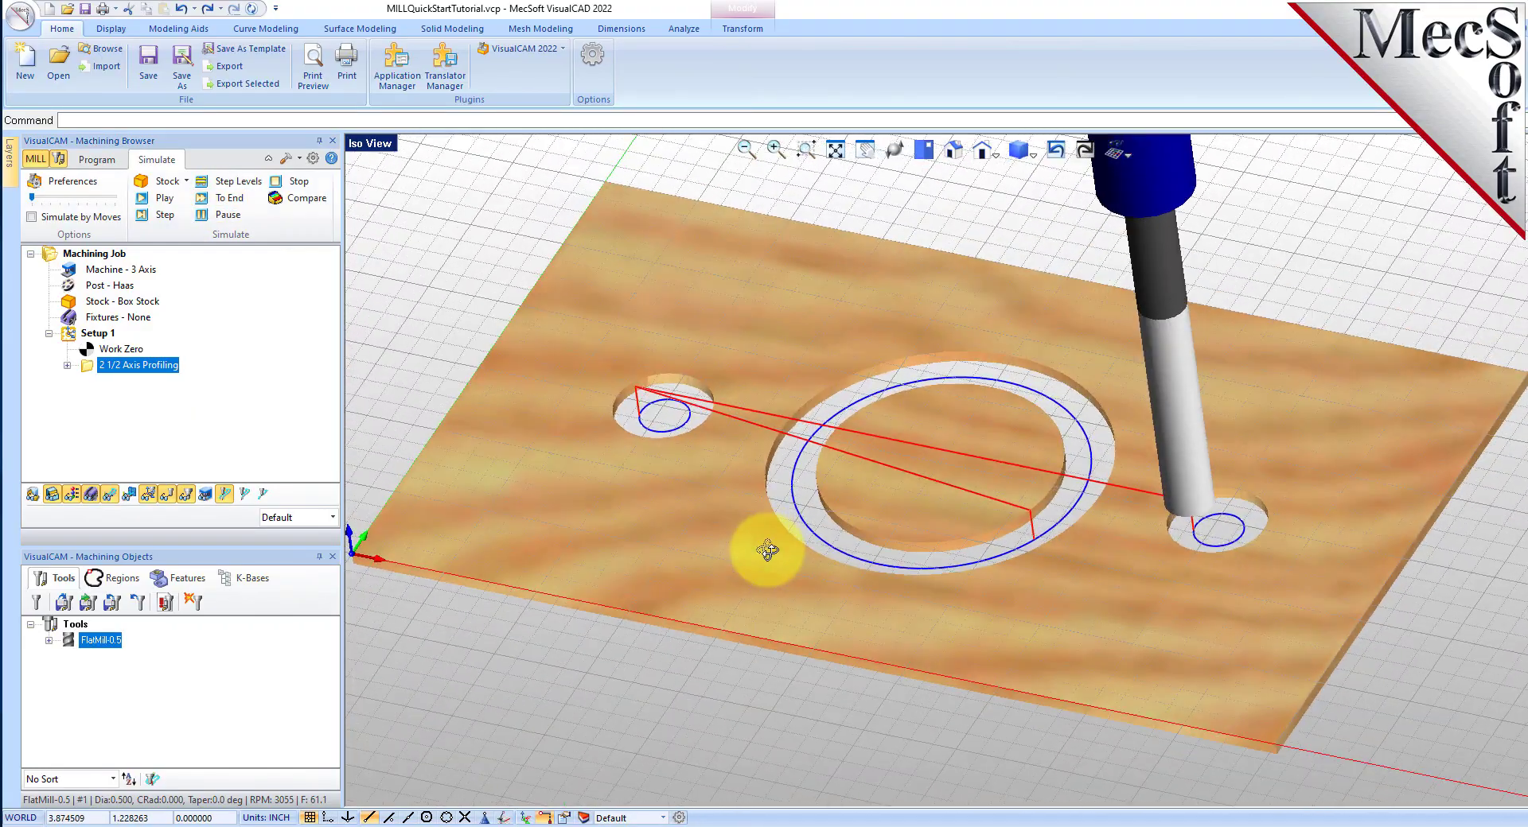
pyautogui.click(71, 495)
pyautogui.moveTo(896, 571)
pyautogui.mouseDown(button='right')
pyautogui.moveTo(893, 436)
pyautogui.moveTo(893, 580)
pyautogui.moveTo(899, 566)
pyautogui.mouseUp(button='right')
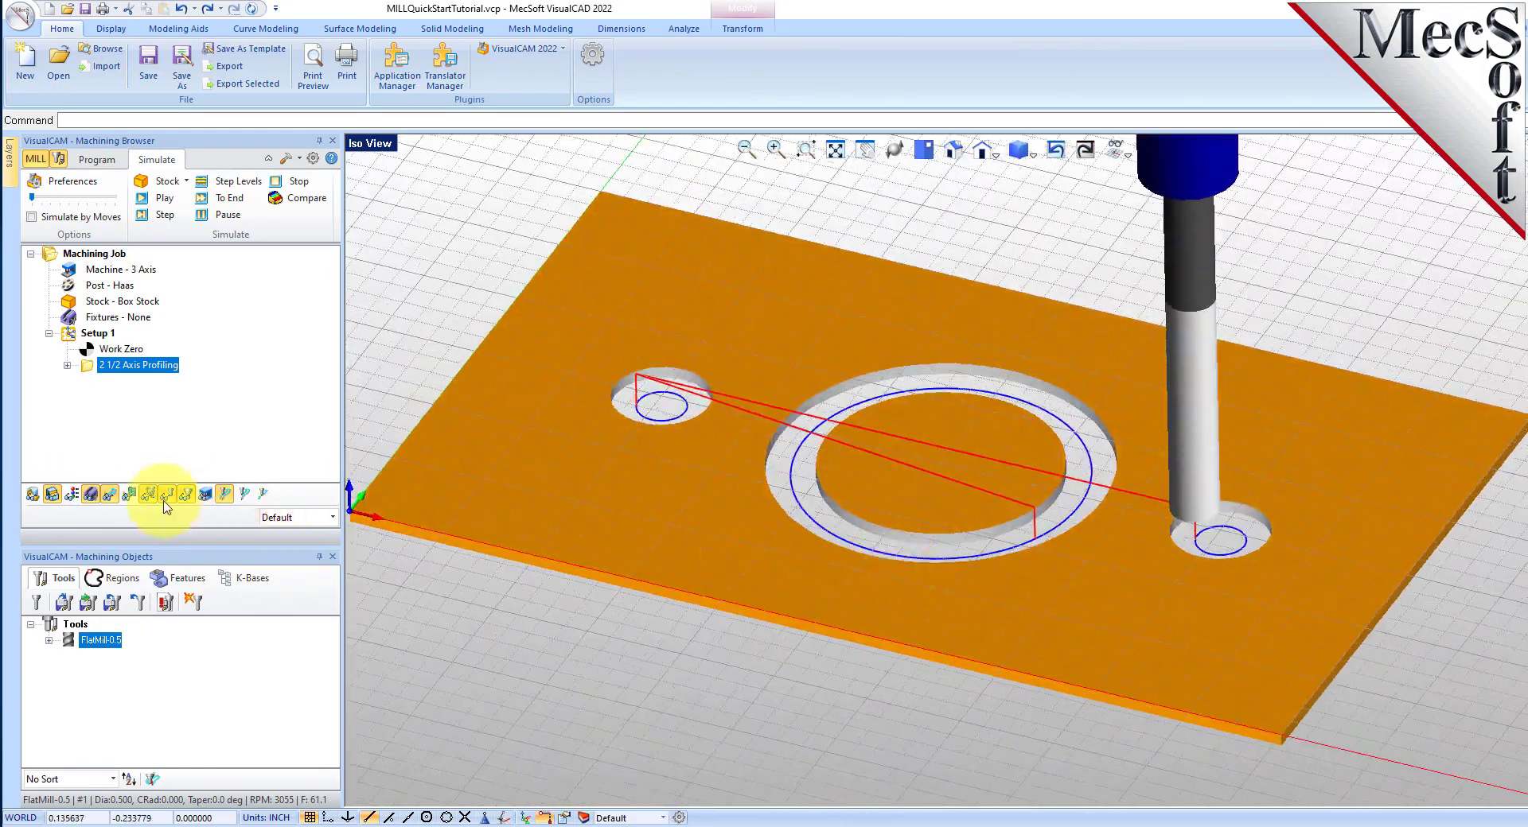
pyautogui.click(75, 496)
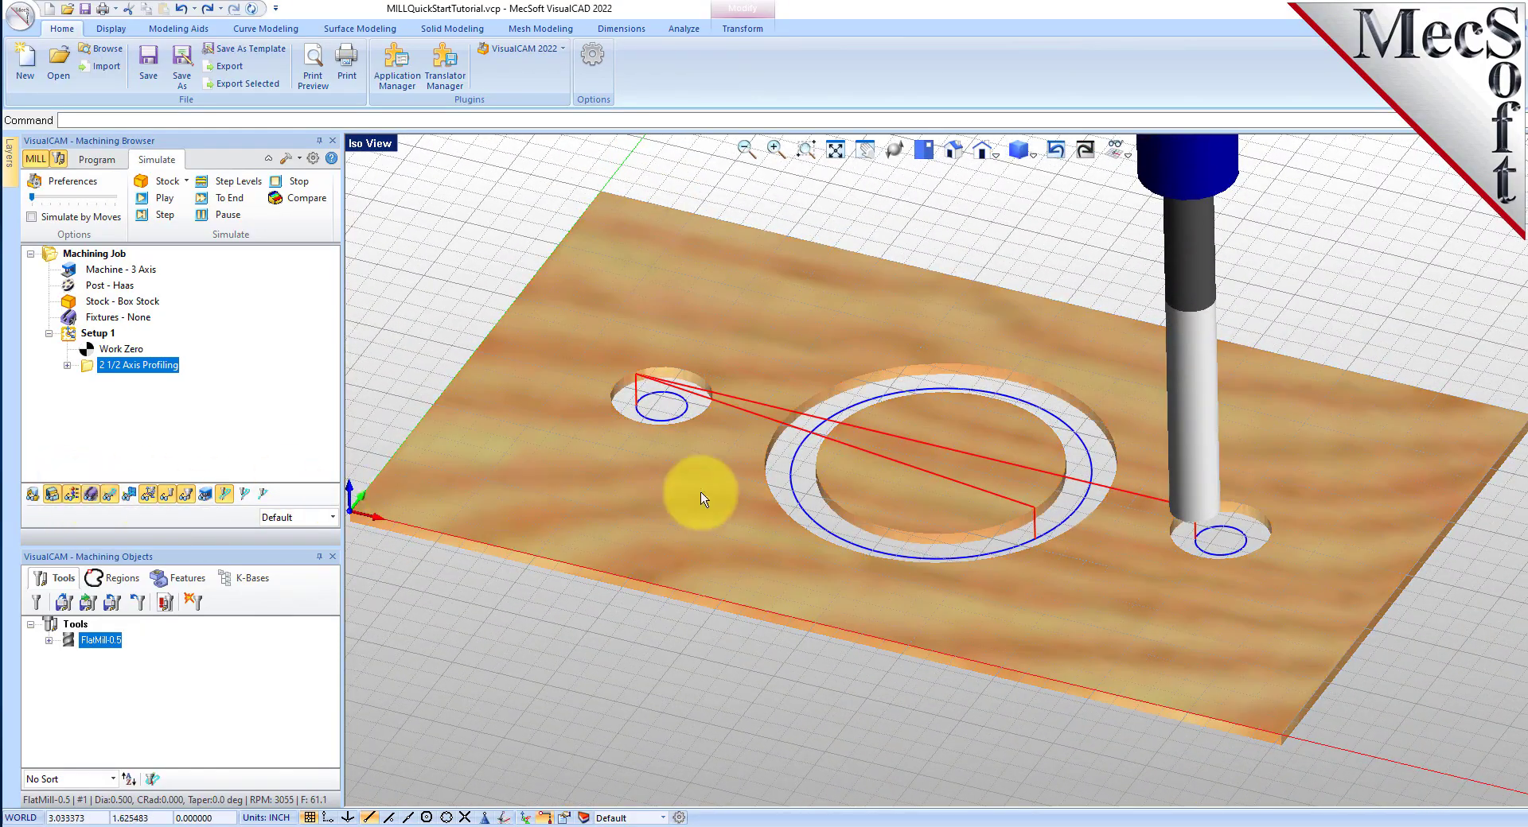
pyautogui.scroll(-1, 932, 457)
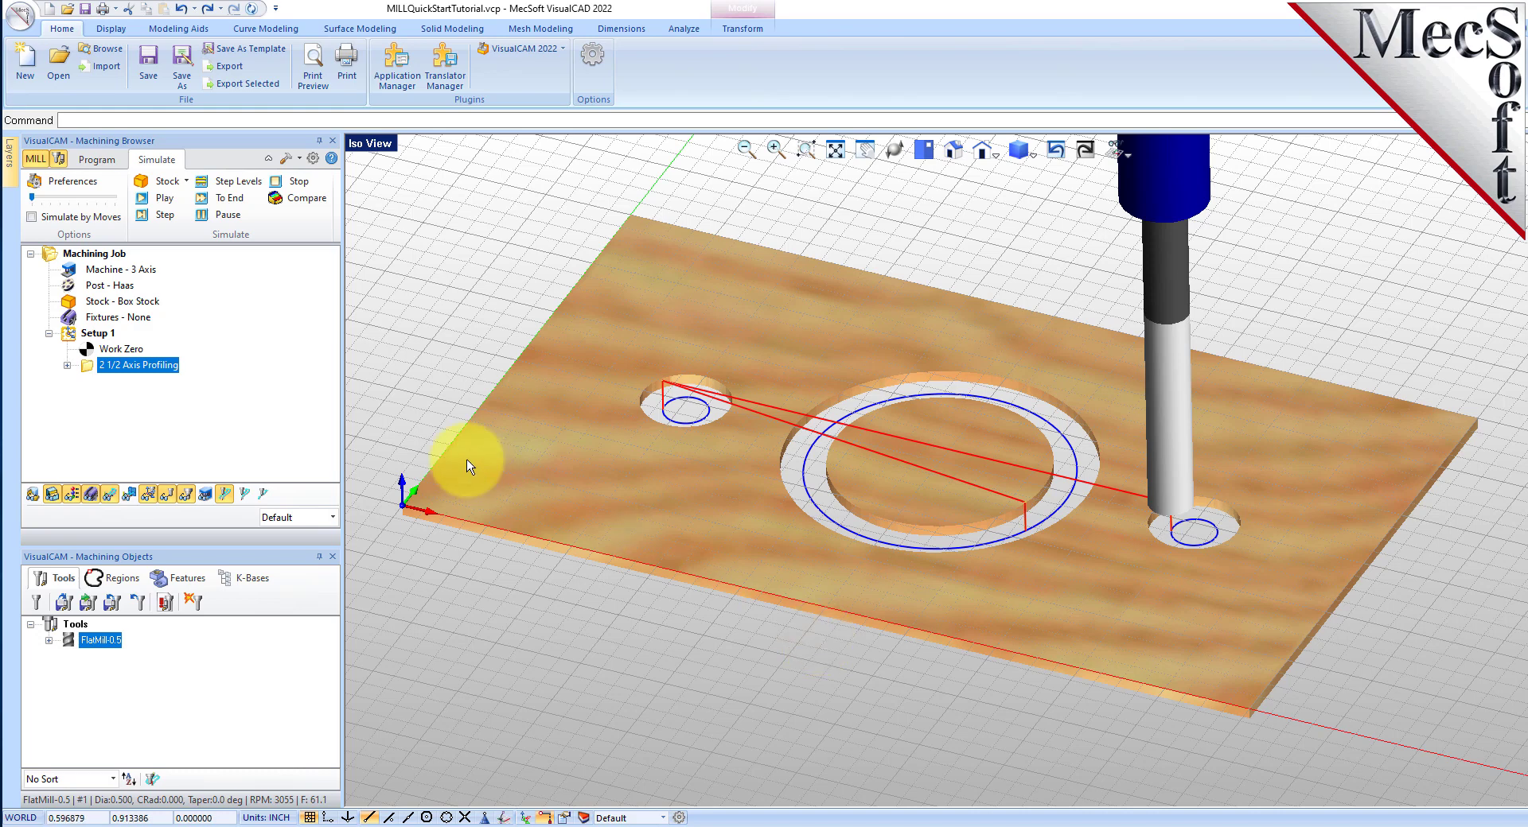
pyautogui.click(97, 160)
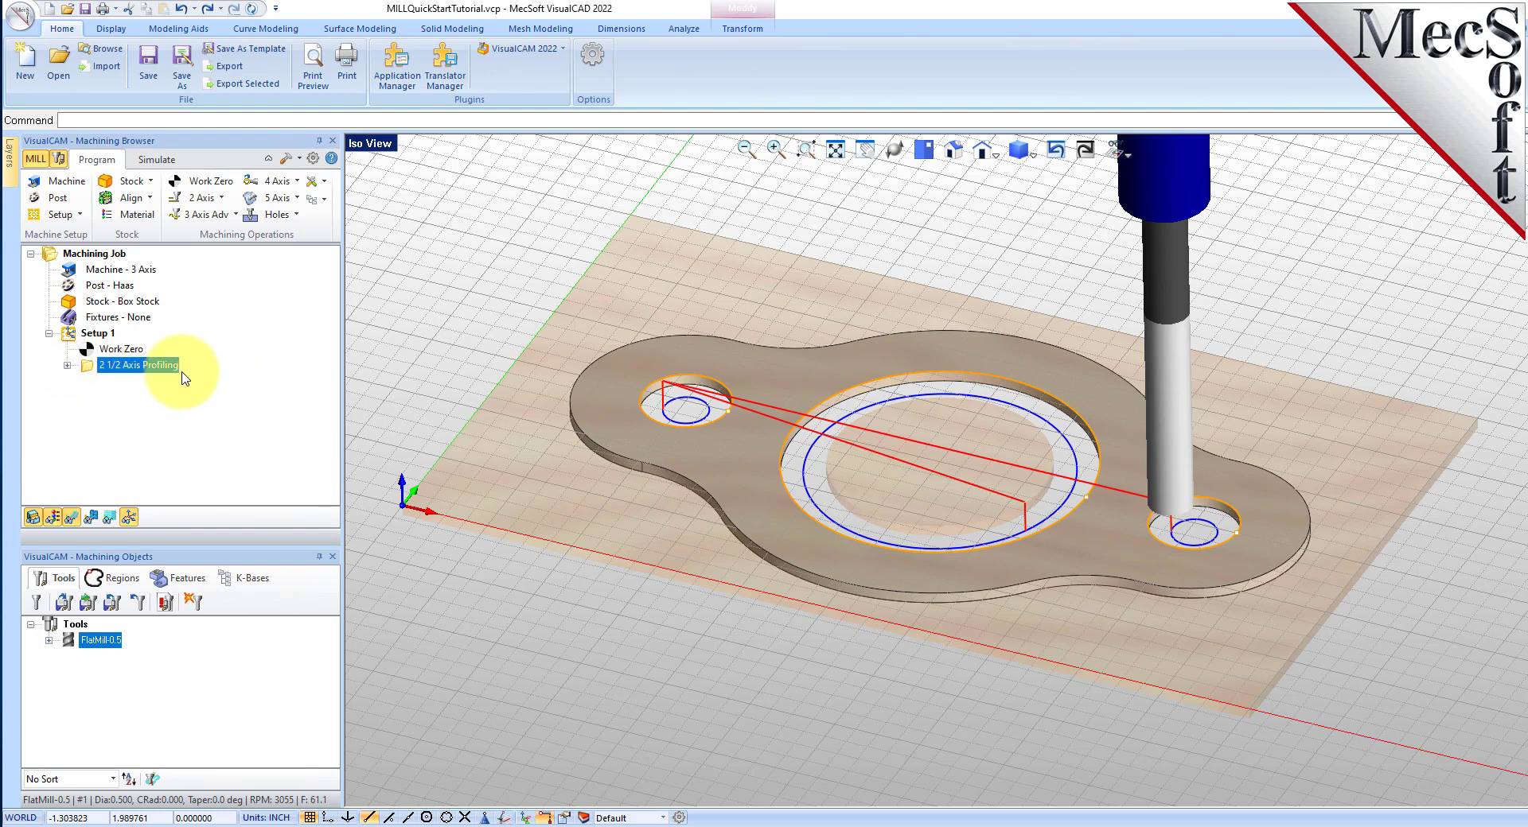
pyautogui.rightClick(158, 366)
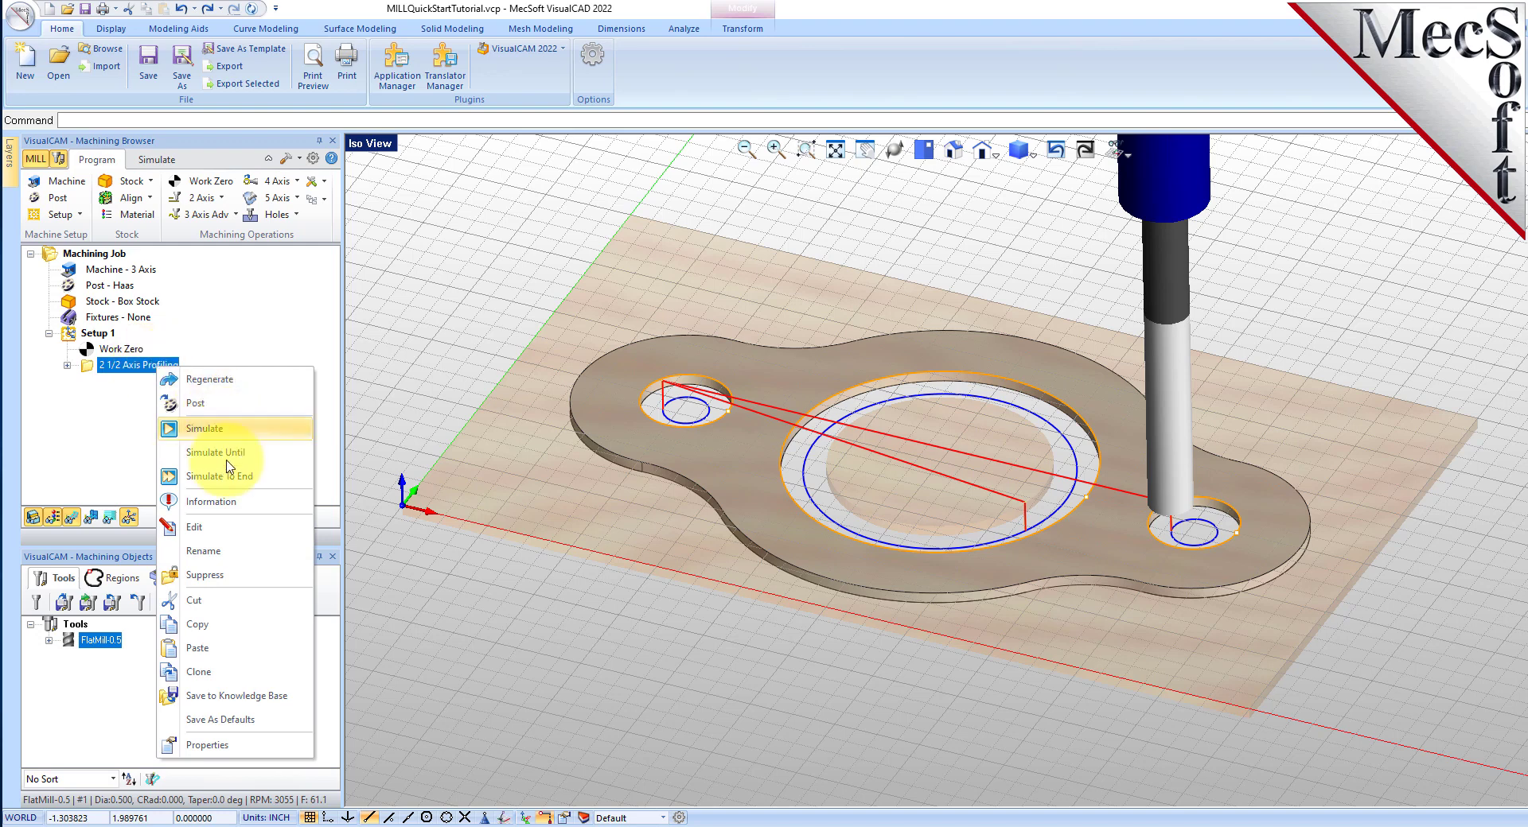
# Step: Paste a duplicate of the 2 1/2 Axis Profiling operation and open the copy for editing
pyautogui.click(224, 626)
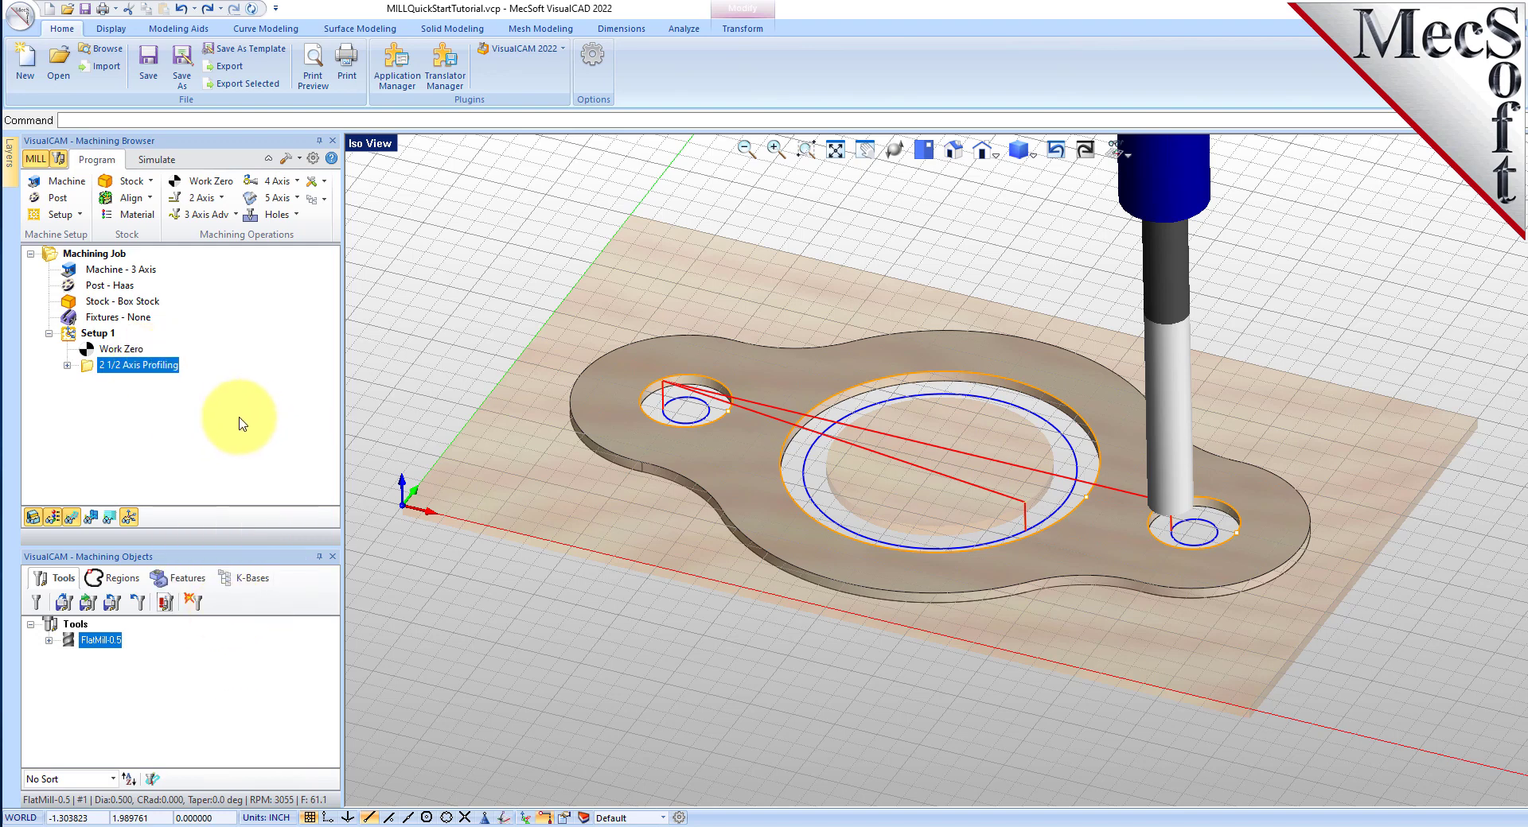
pyautogui.rightClick(145, 364)
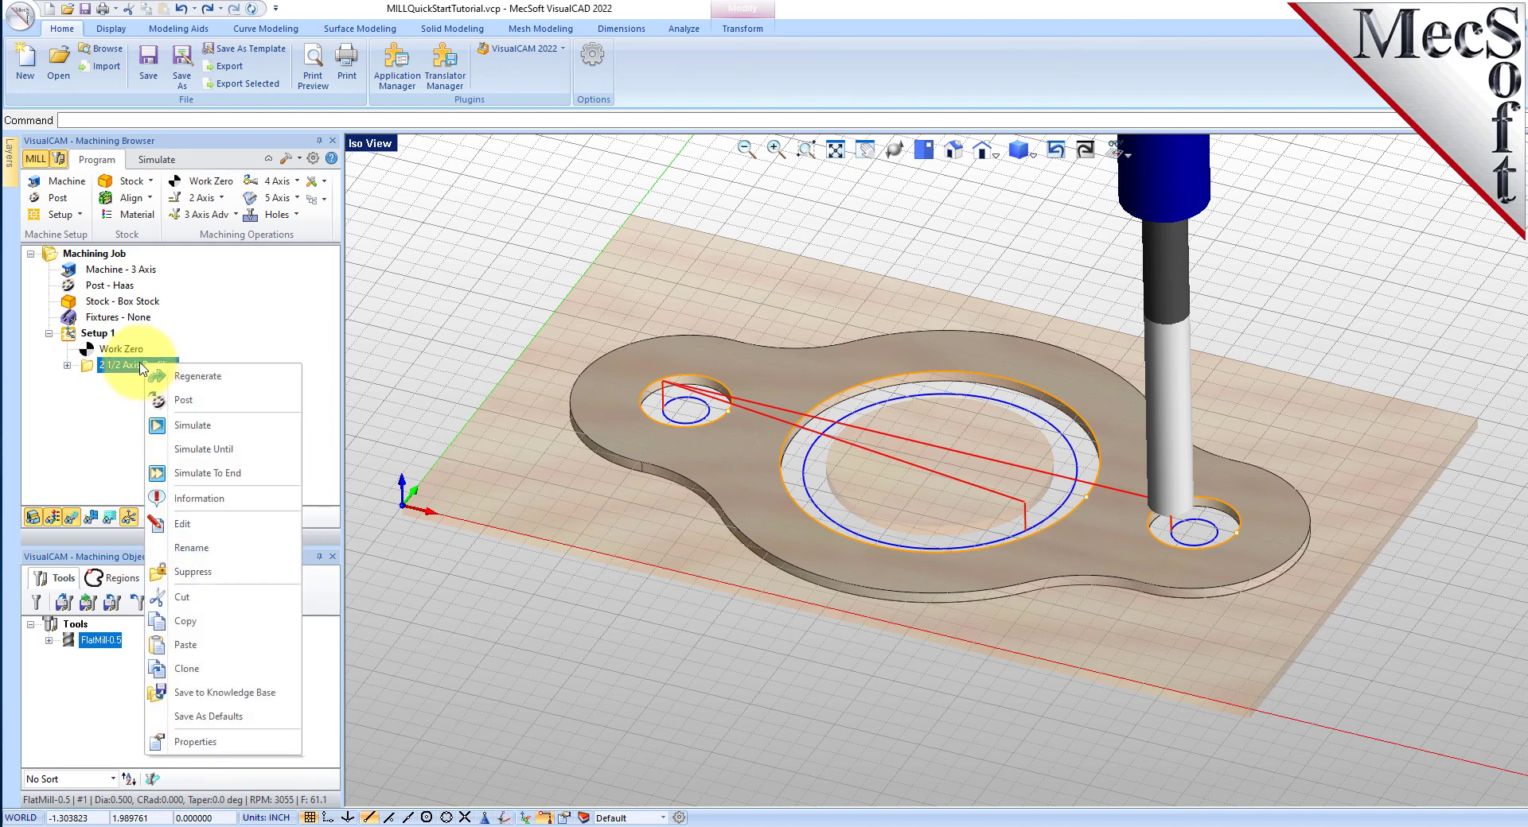
pyautogui.click(206, 651)
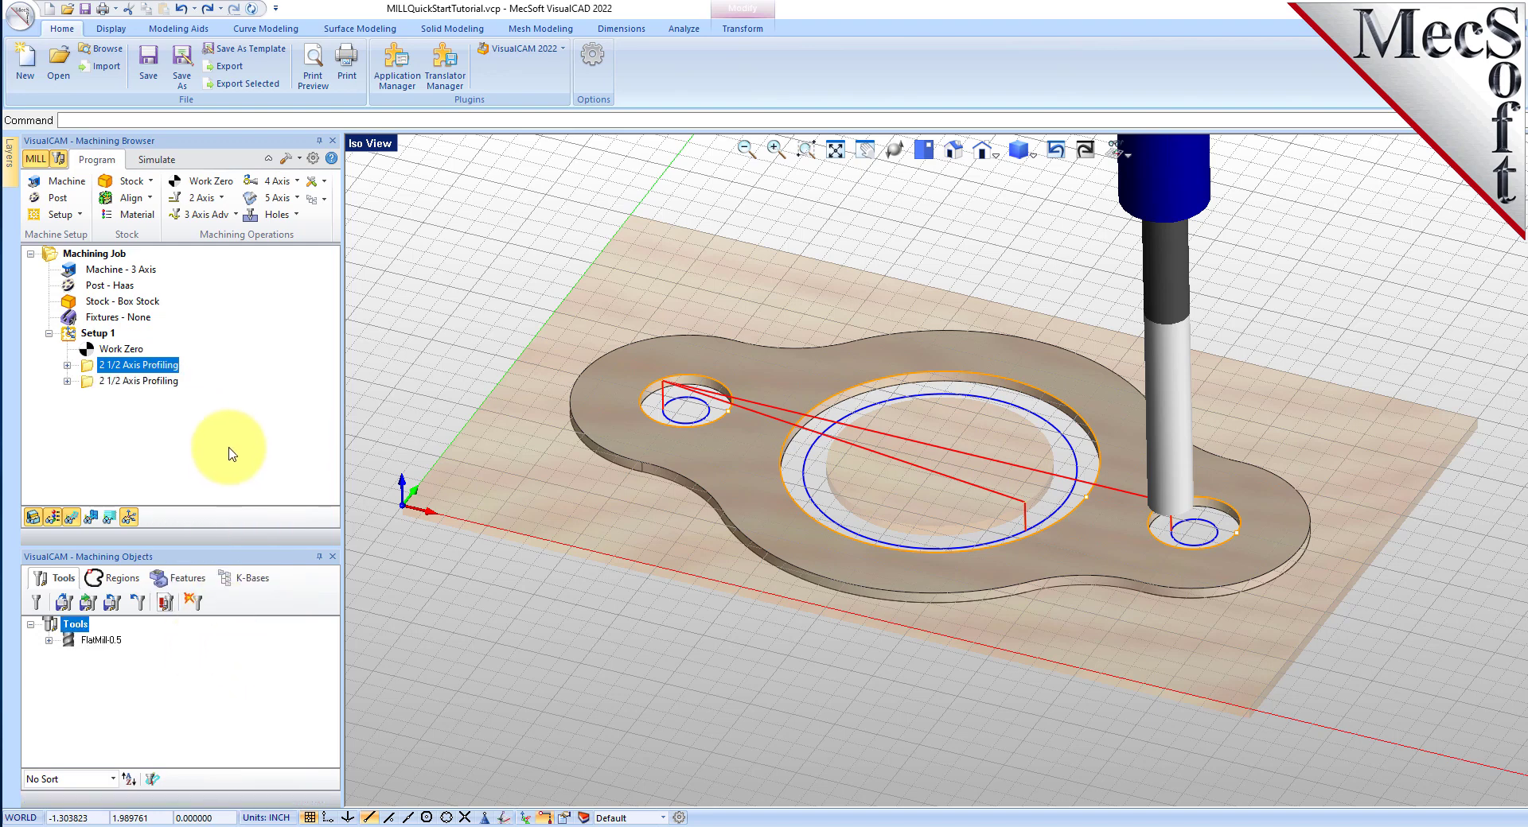
pyautogui.click(92, 387)
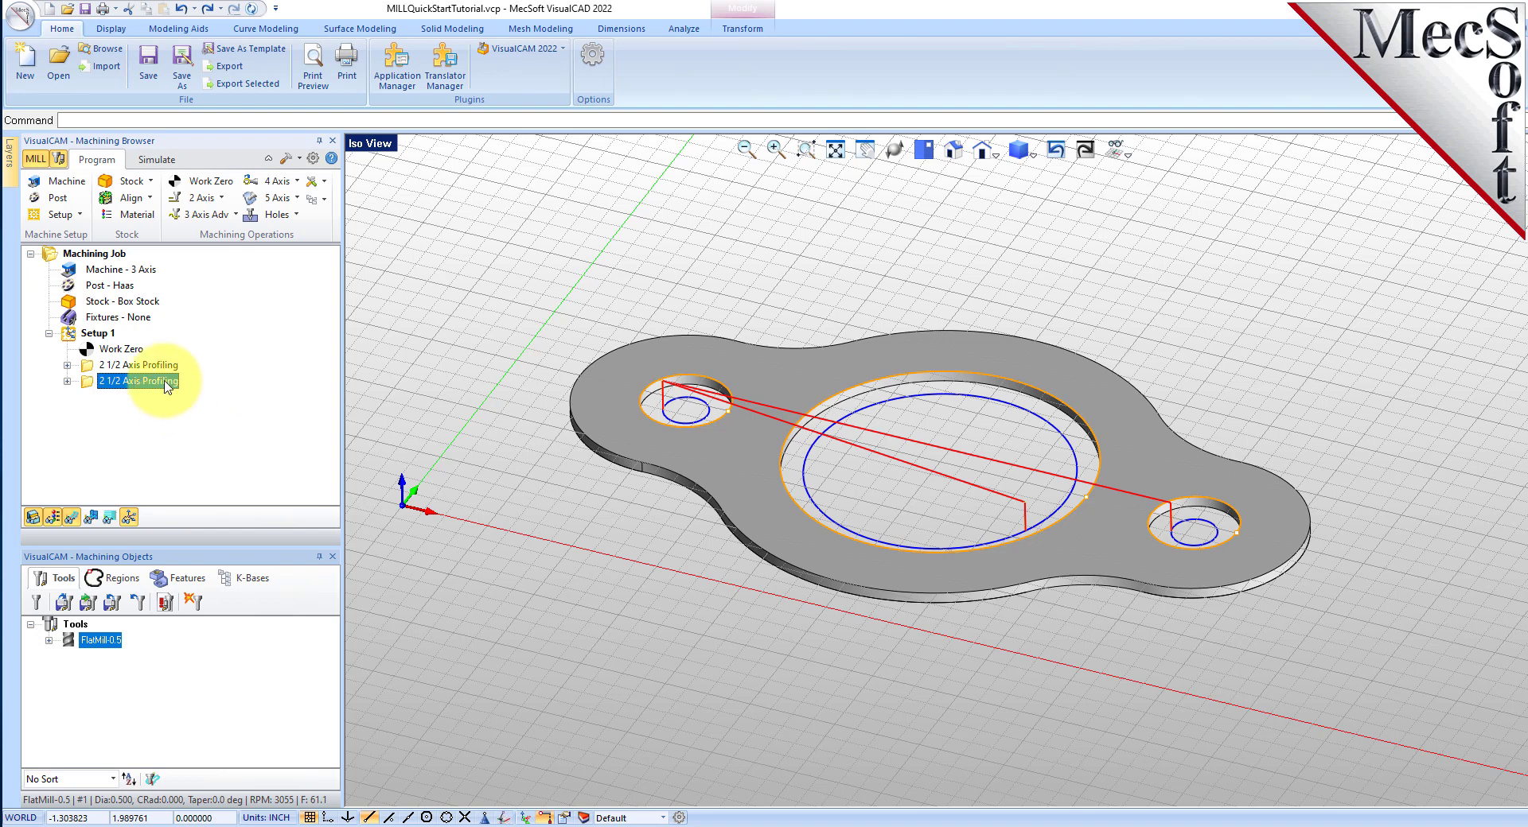
pyautogui.rightClick(164, 381)
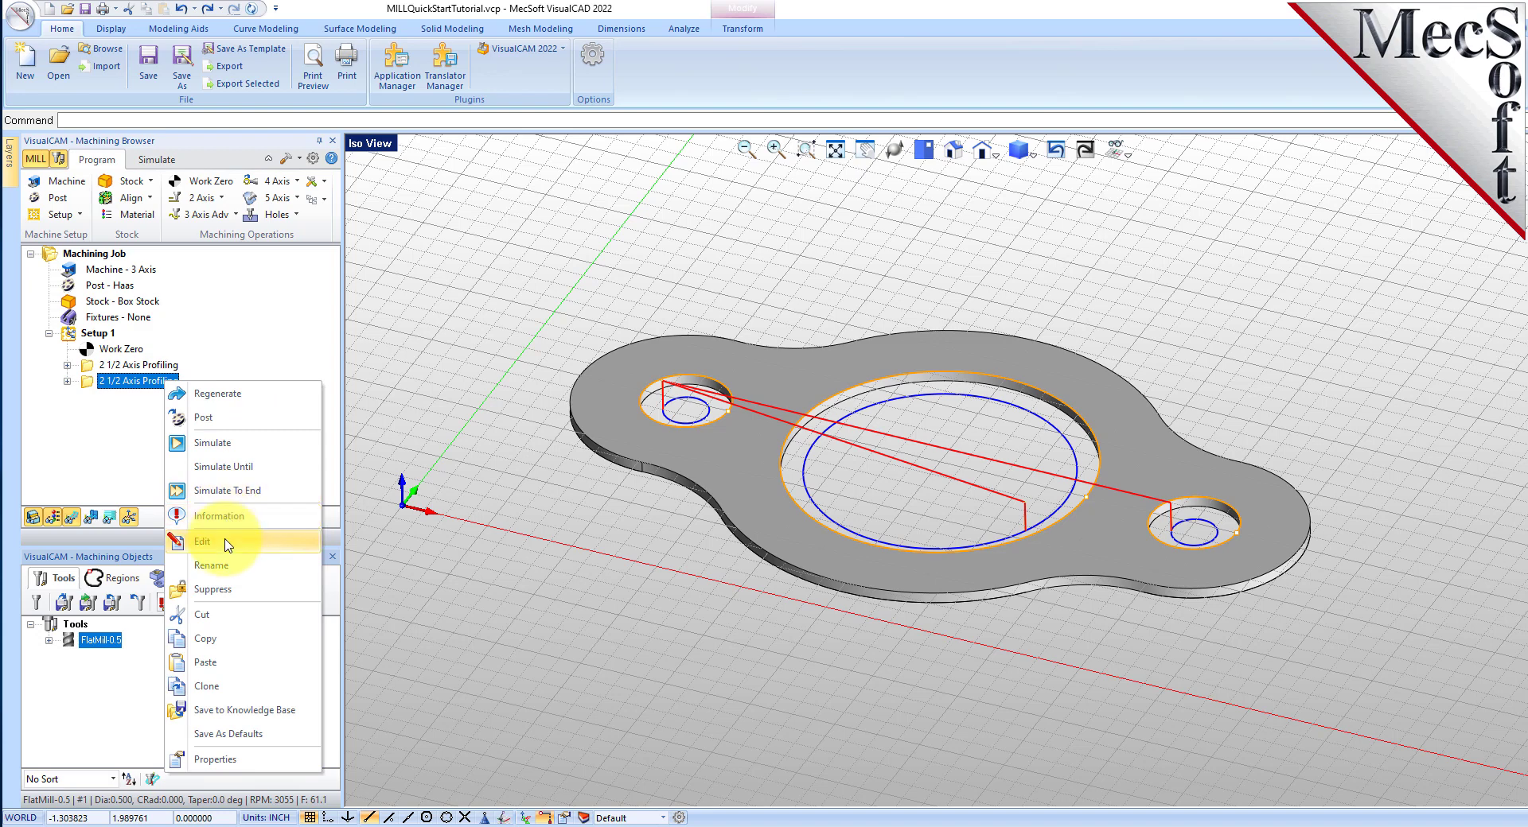
pyautogui.press('Escape')
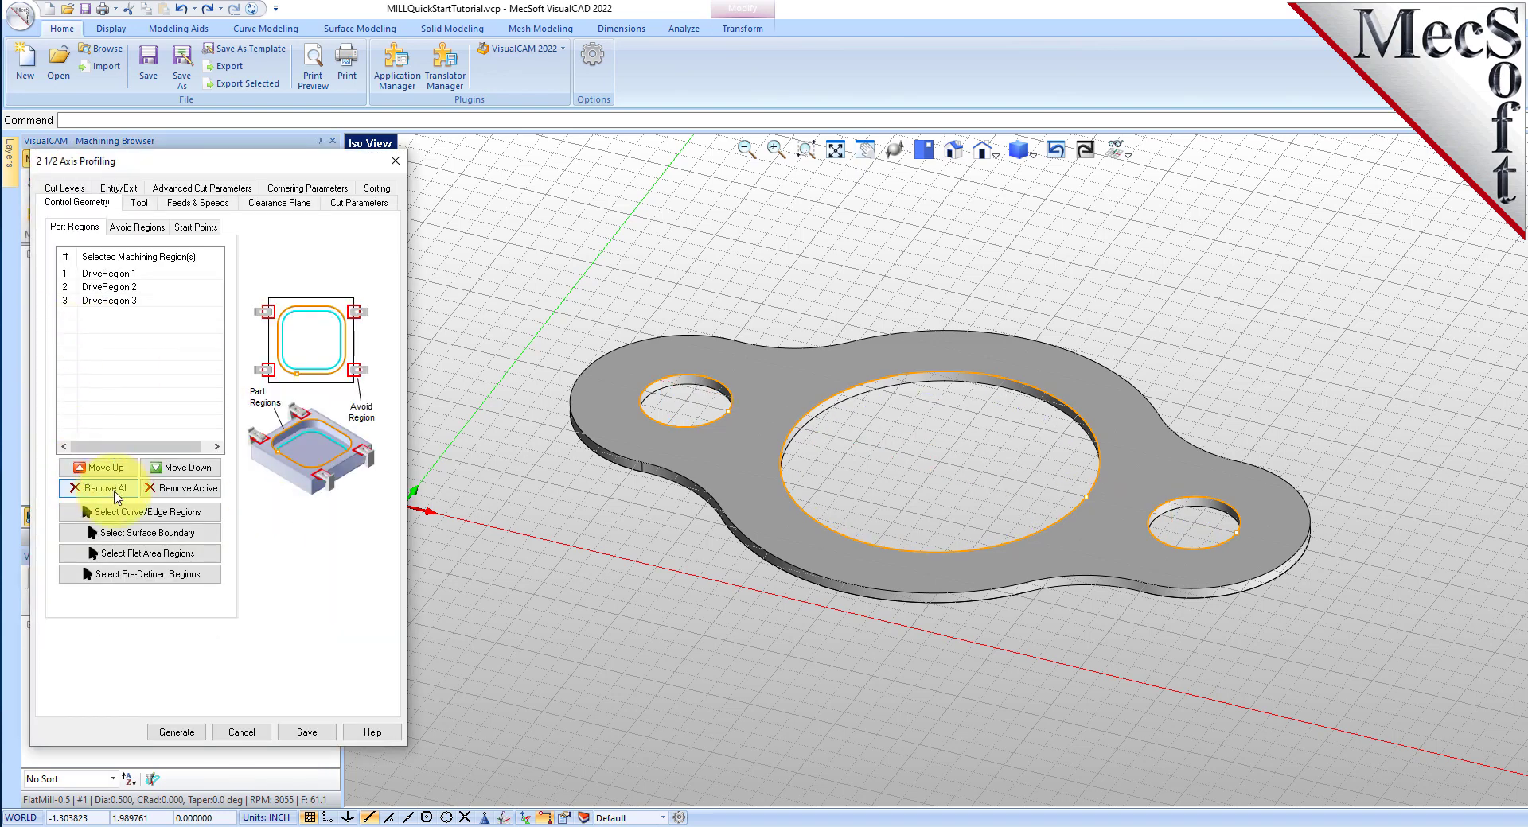
# Step: Replace the copy's regions with the part's outer boundary curve as DriveRegion 1
pyautogui.click(106, 488)
pyautogui.moveTo(205, 170); pyautogui.dragTo(320, 147)
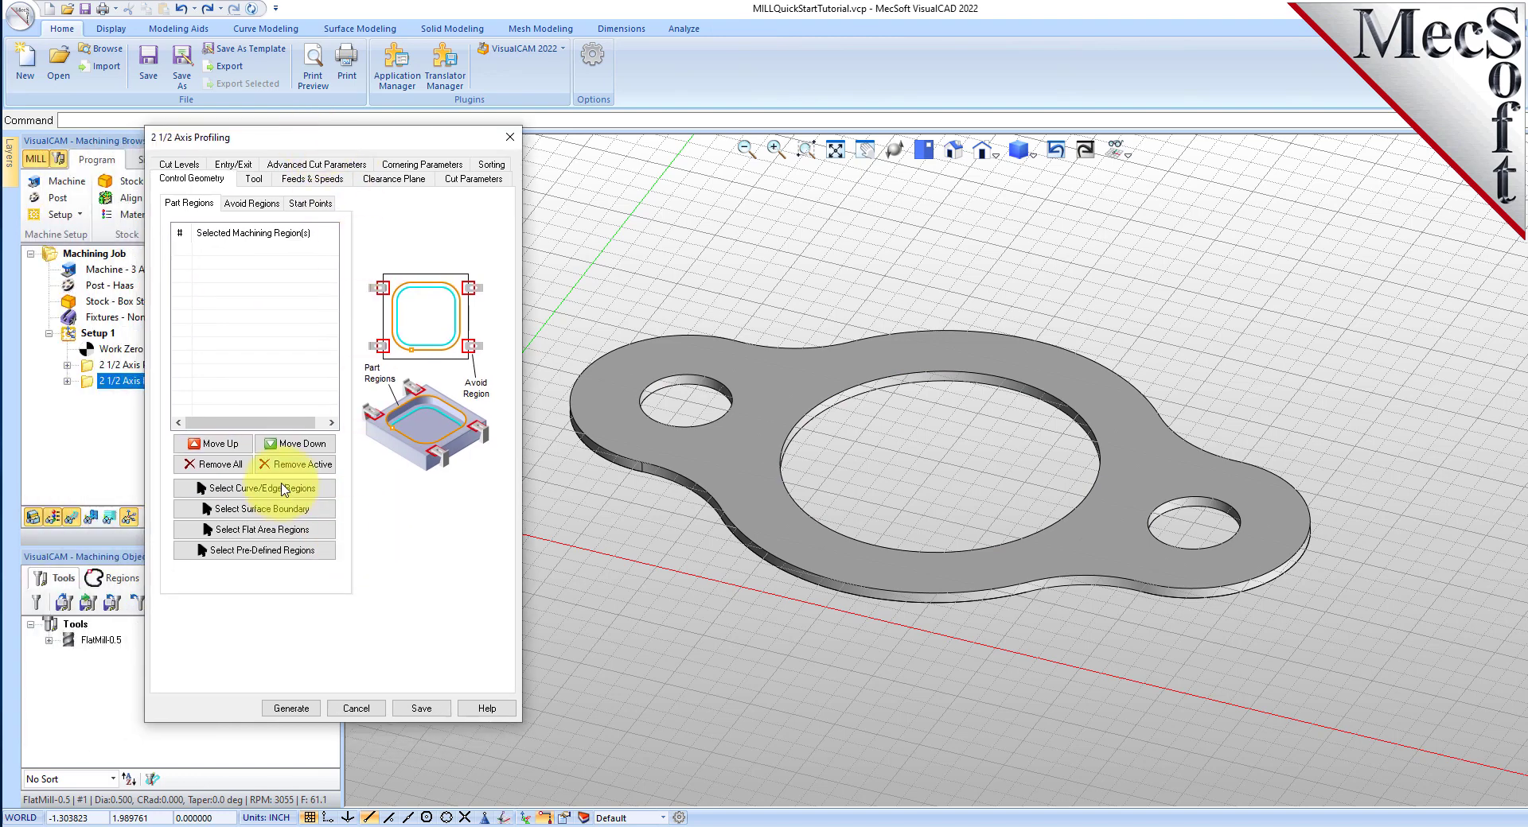
pyautogui.click(318, 489)
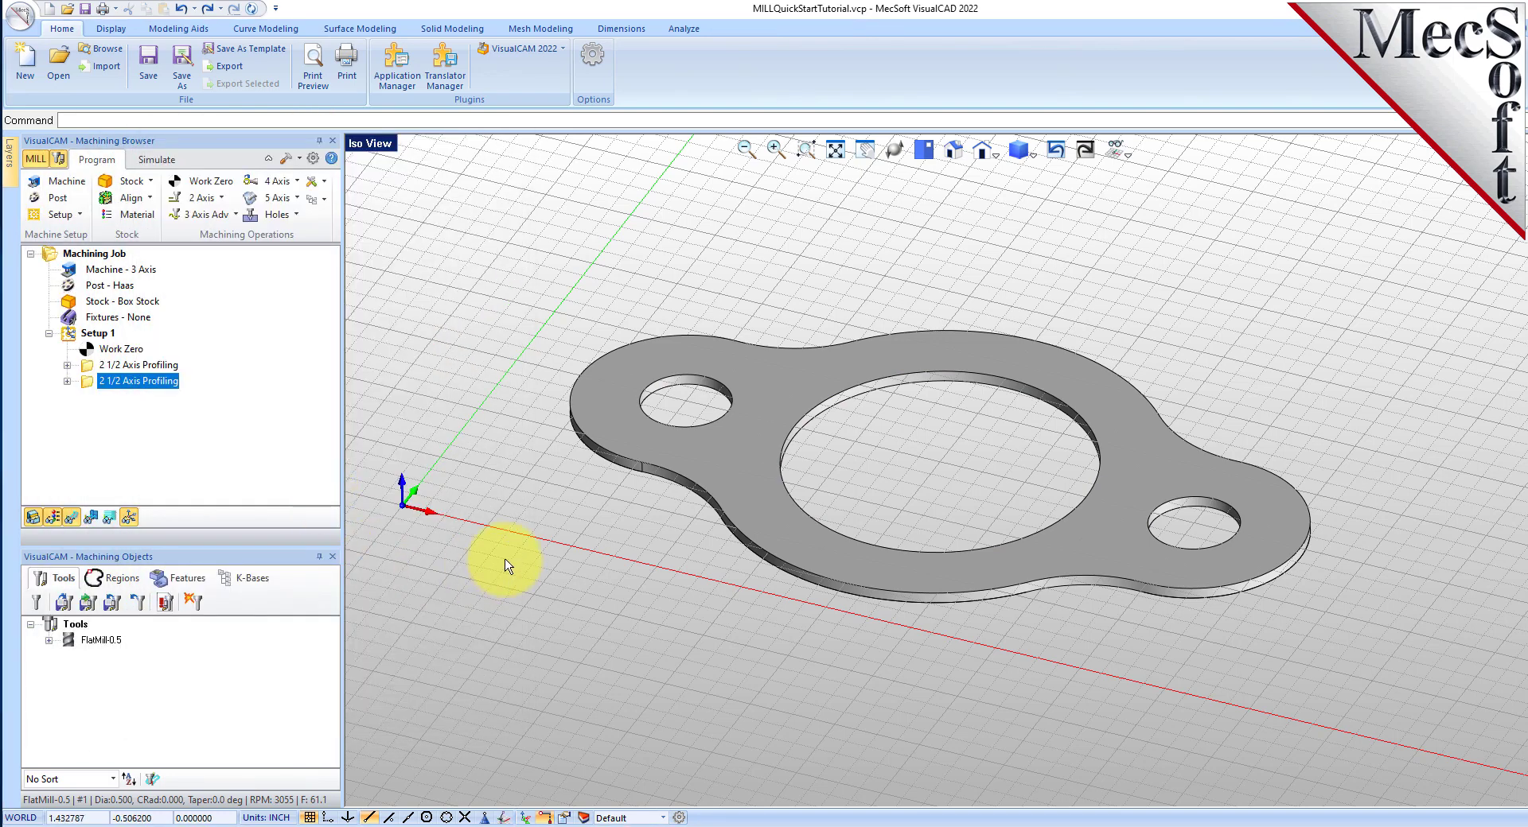
pyautogui.click(812, 350)
pyautogui.rightClick(823, 303)
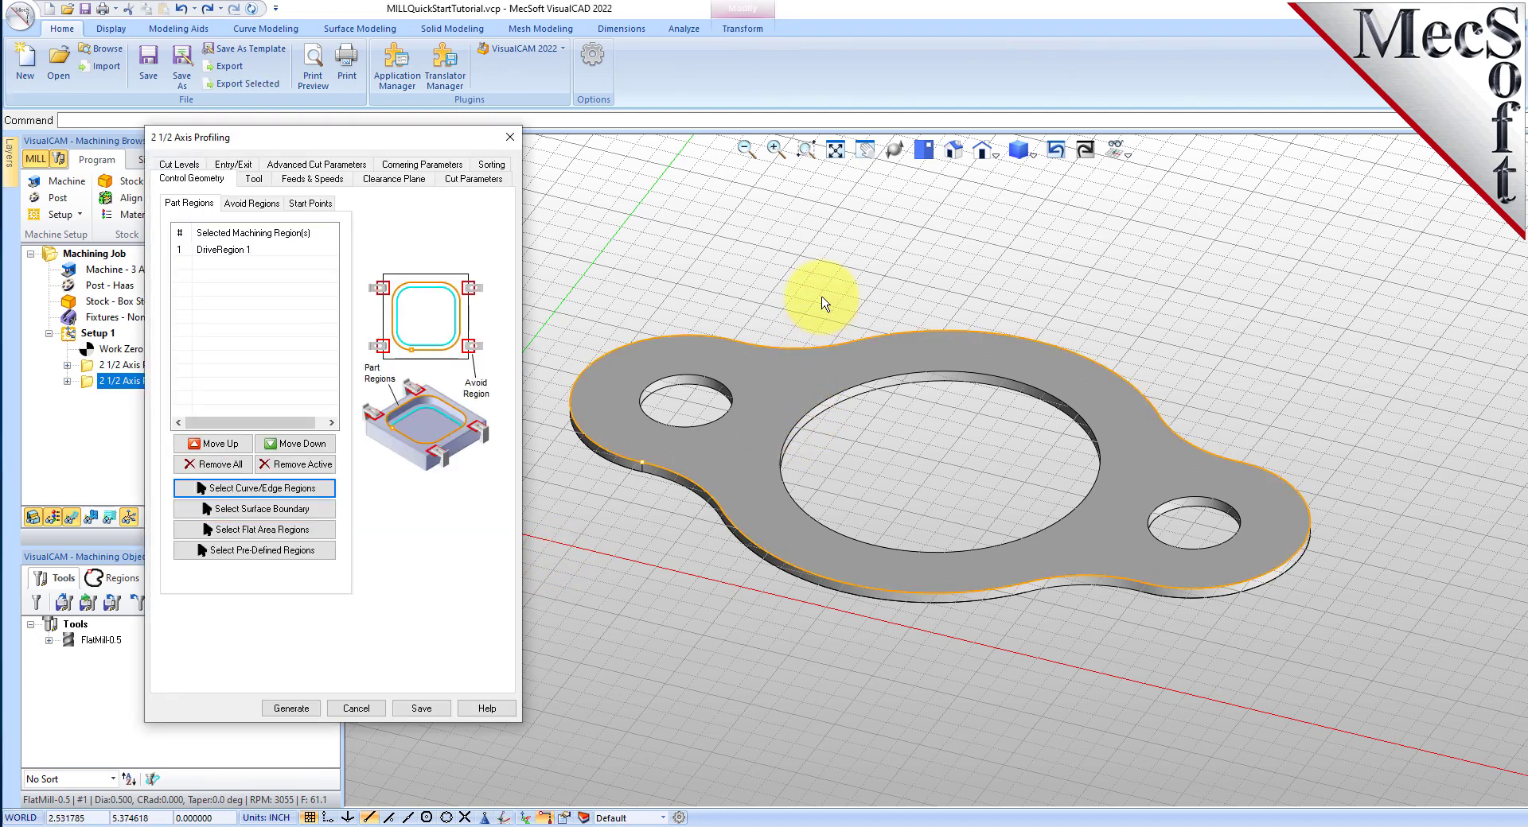
pyautogui.click(233, 251)
pyautogui.click(682, 255)
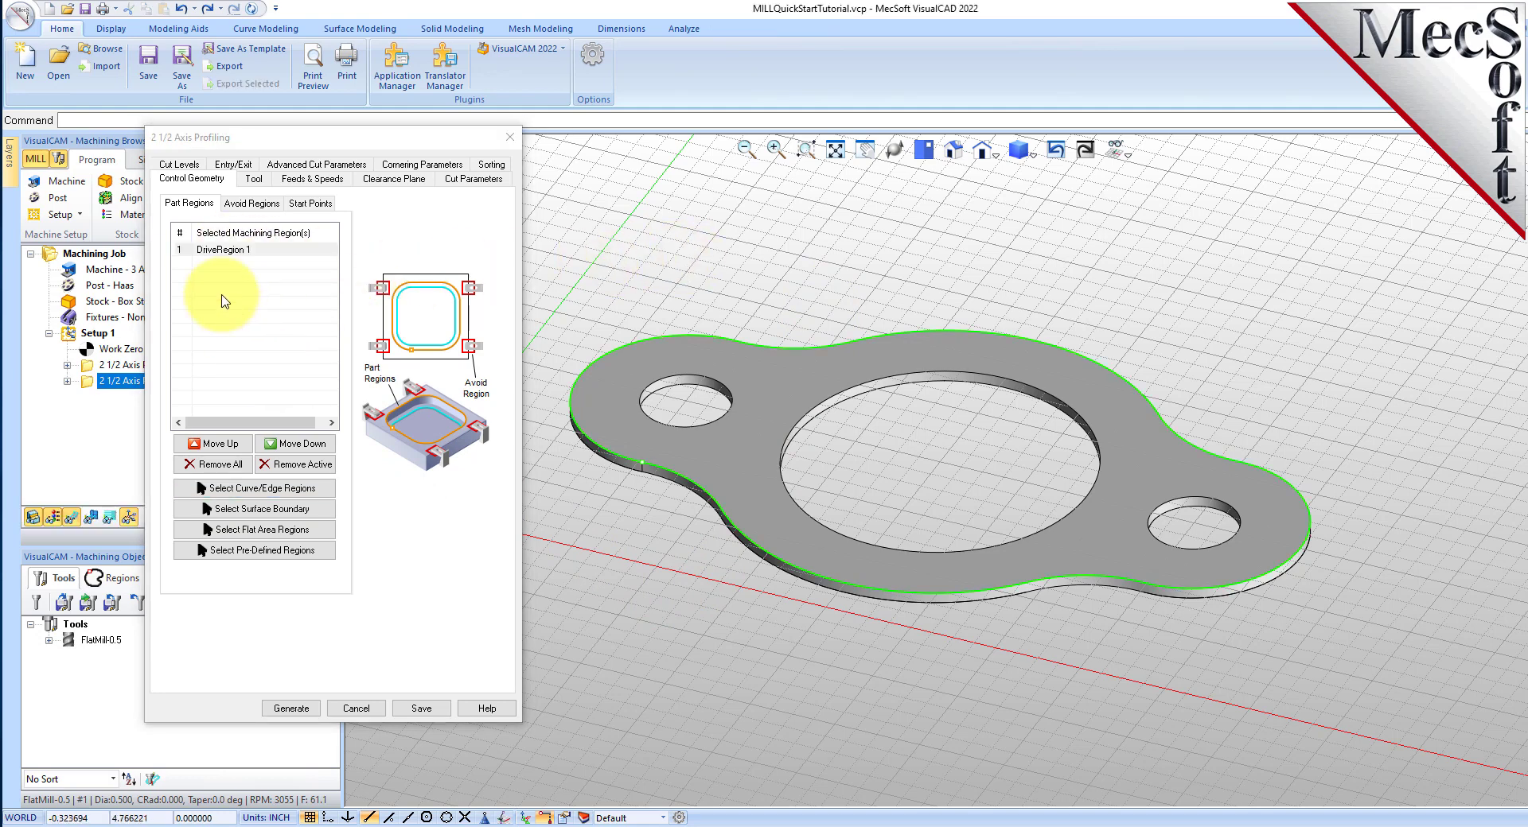
pyautogui.click(238, 251)
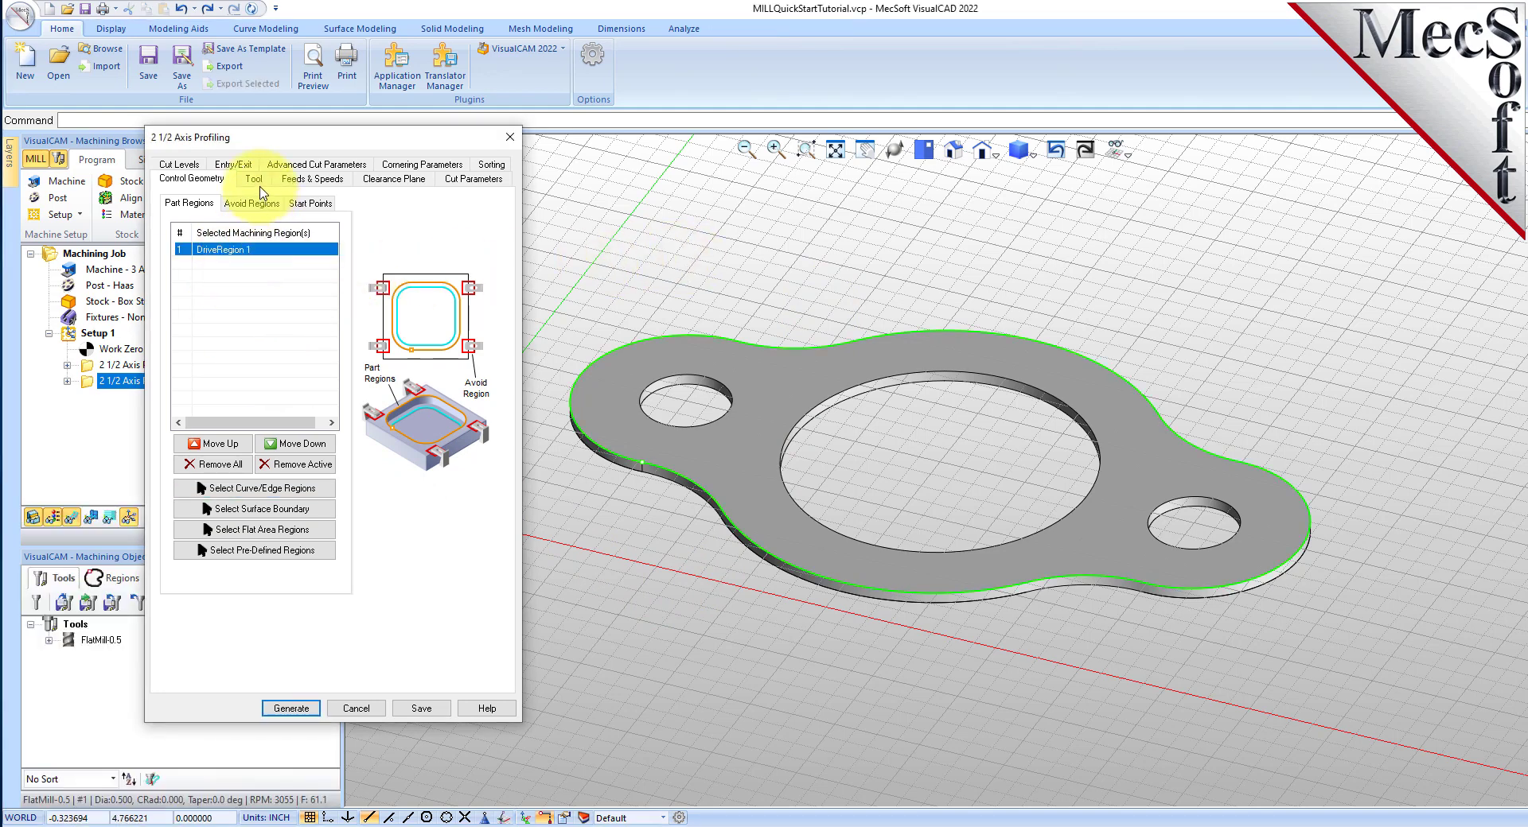
# Step: Set Cut Parameters to cut Outside the curve and generate the toolpath
pyautogui.click(473, 178)
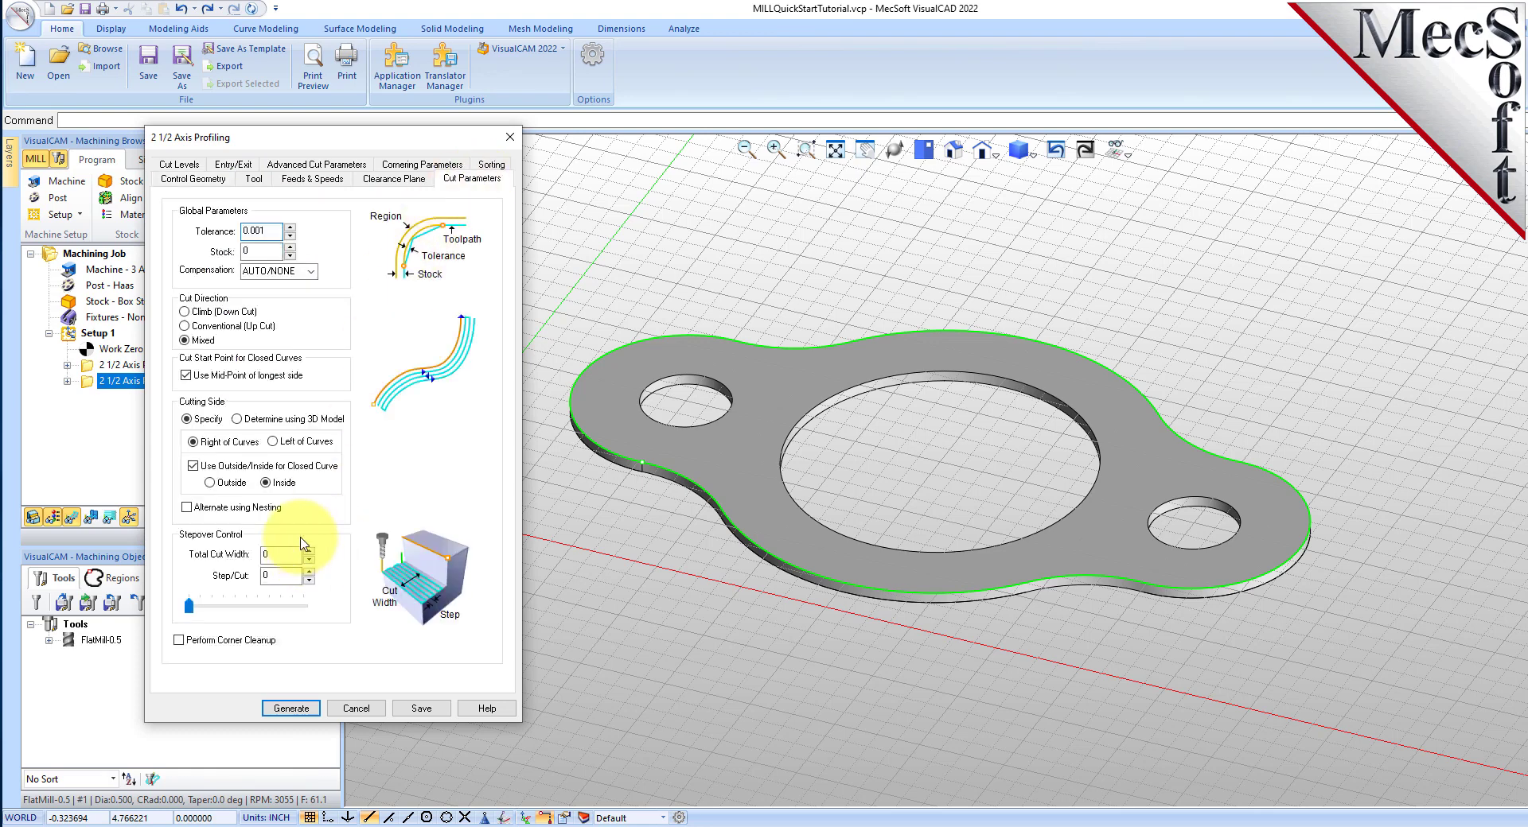
pyautogui.click(209, 482)
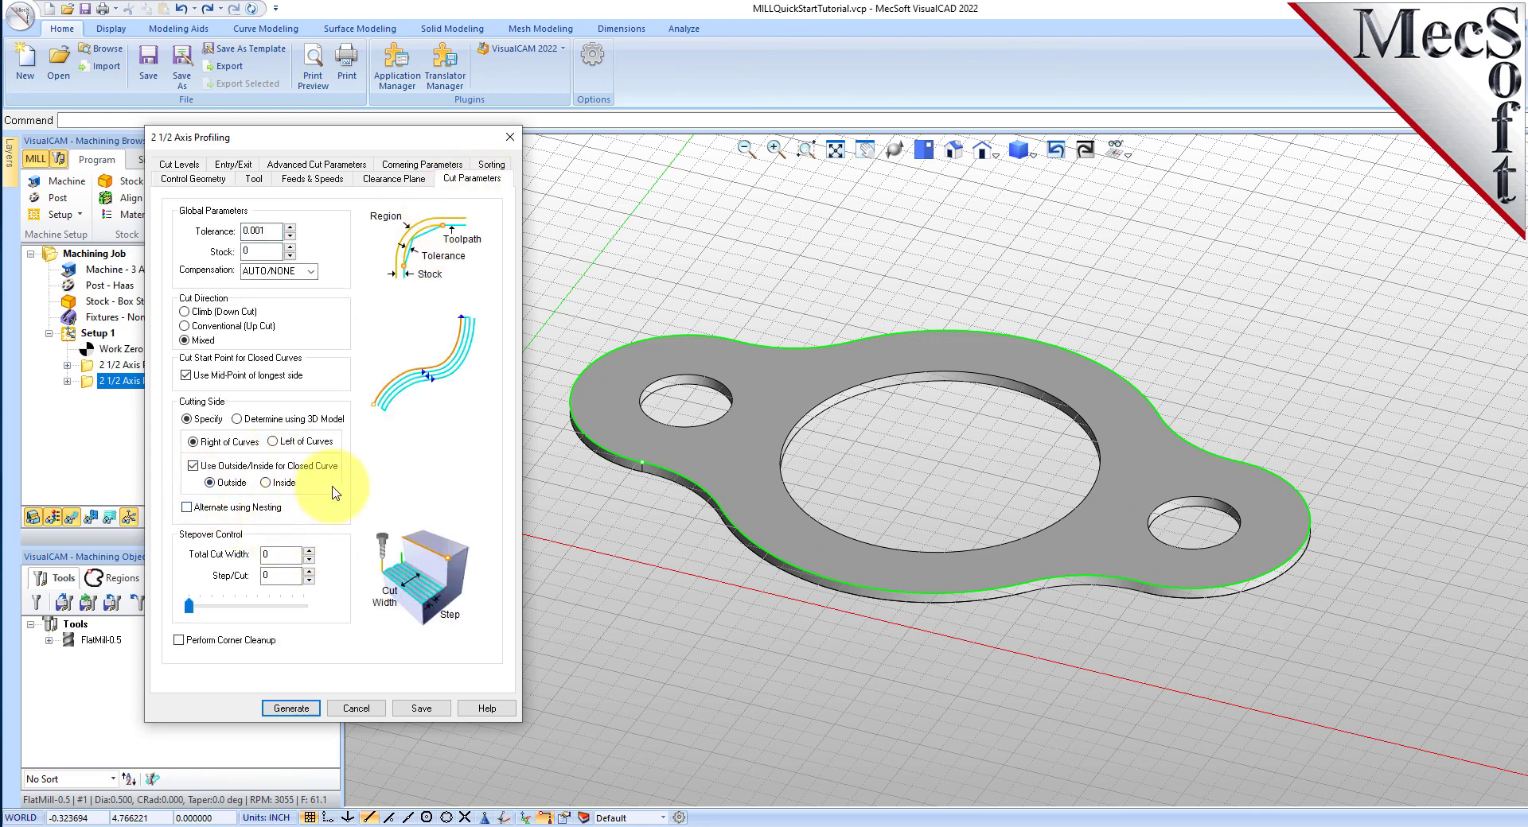
pyautogui.click(295, 707)
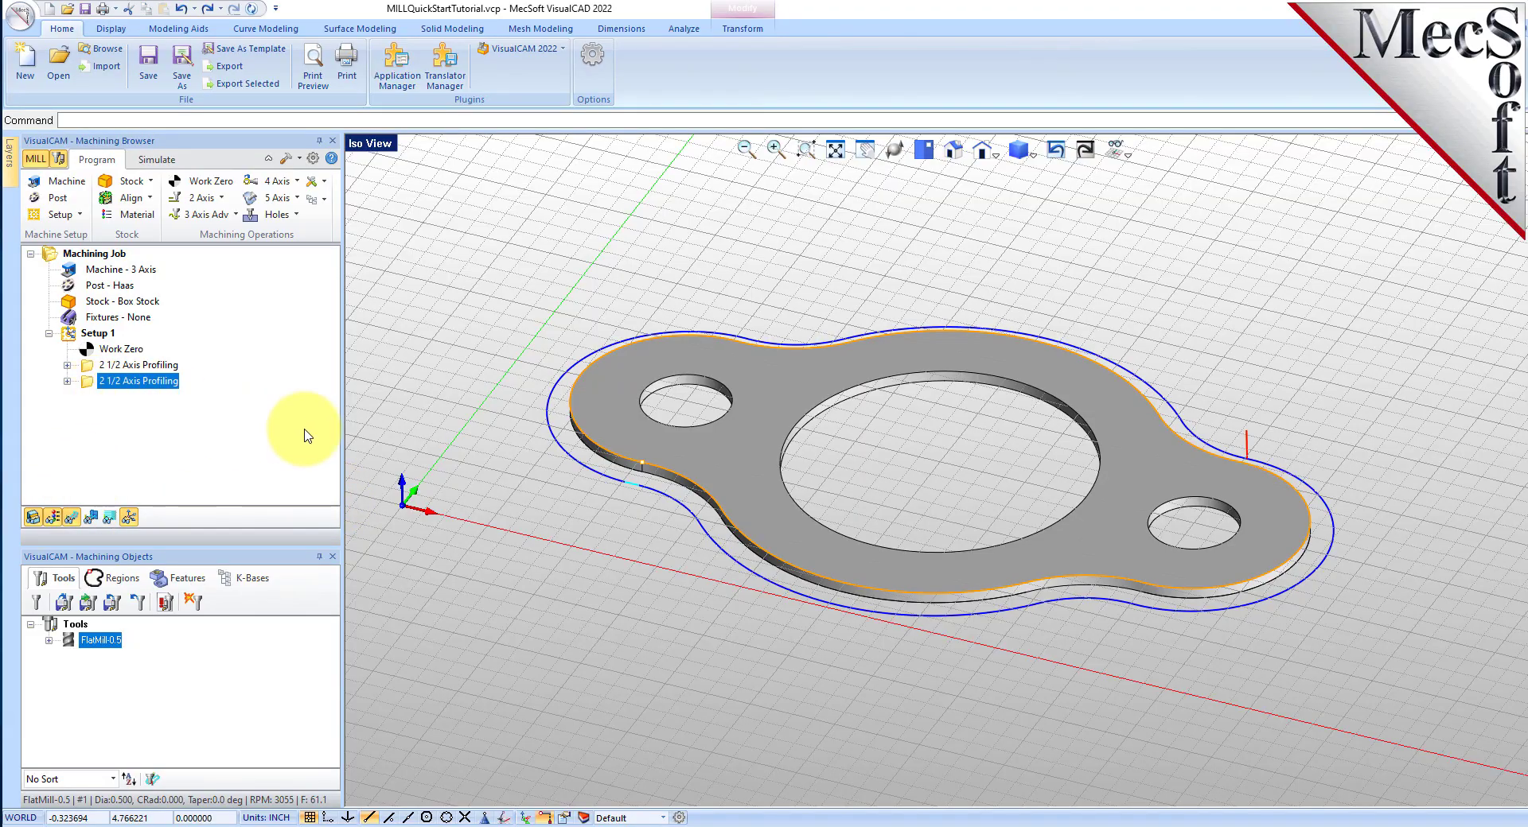
# Step: Simulate both profiling toolpaths from a top-down view, then reset the stock via Setup 1
pyautogui.moveTo(783, 471); pyautogui.dragTo(795, 498, button='right')
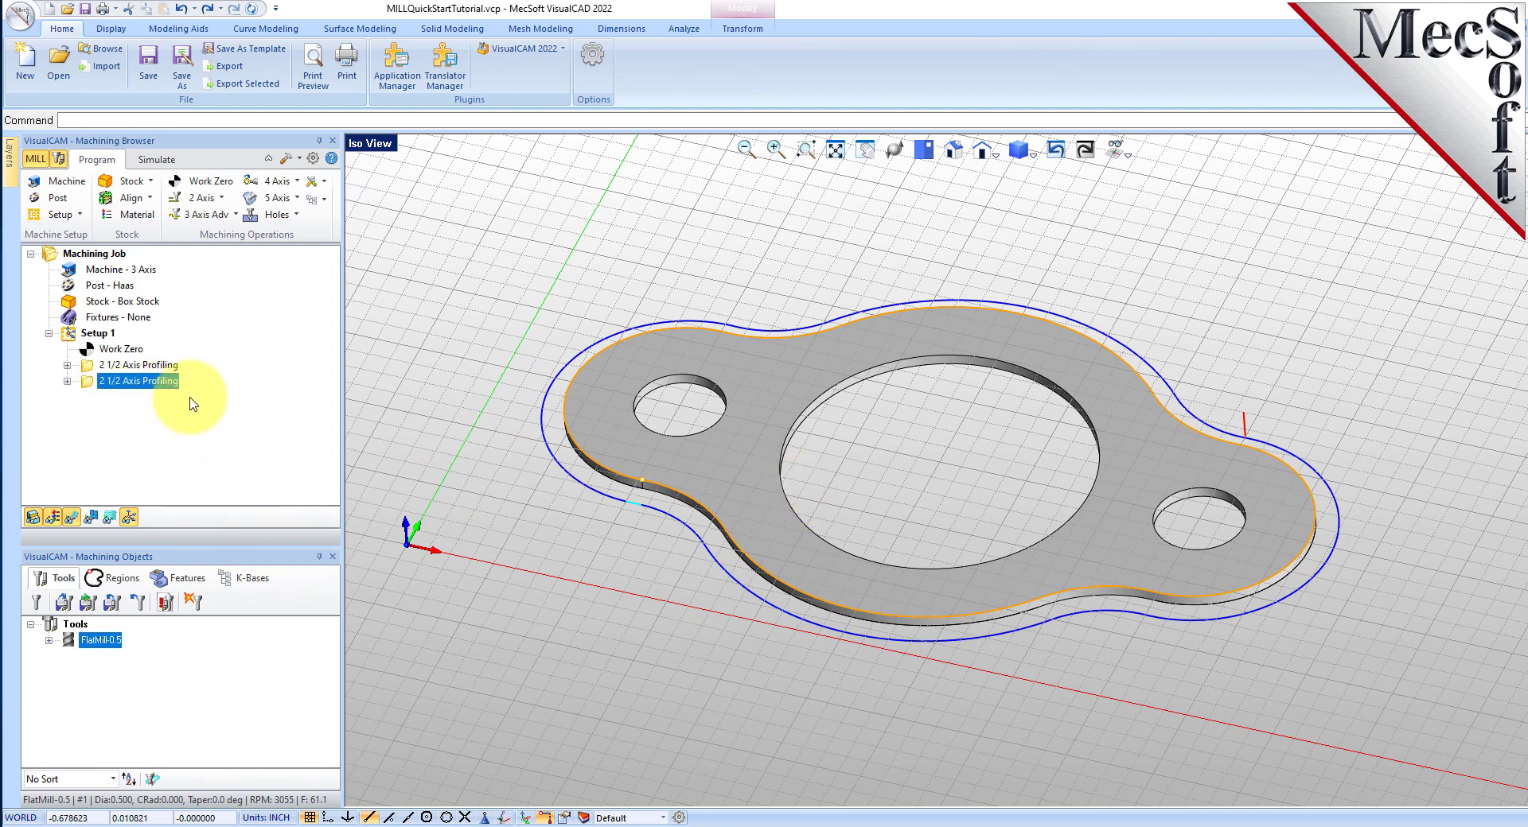
pyautogui.click(157, 159)
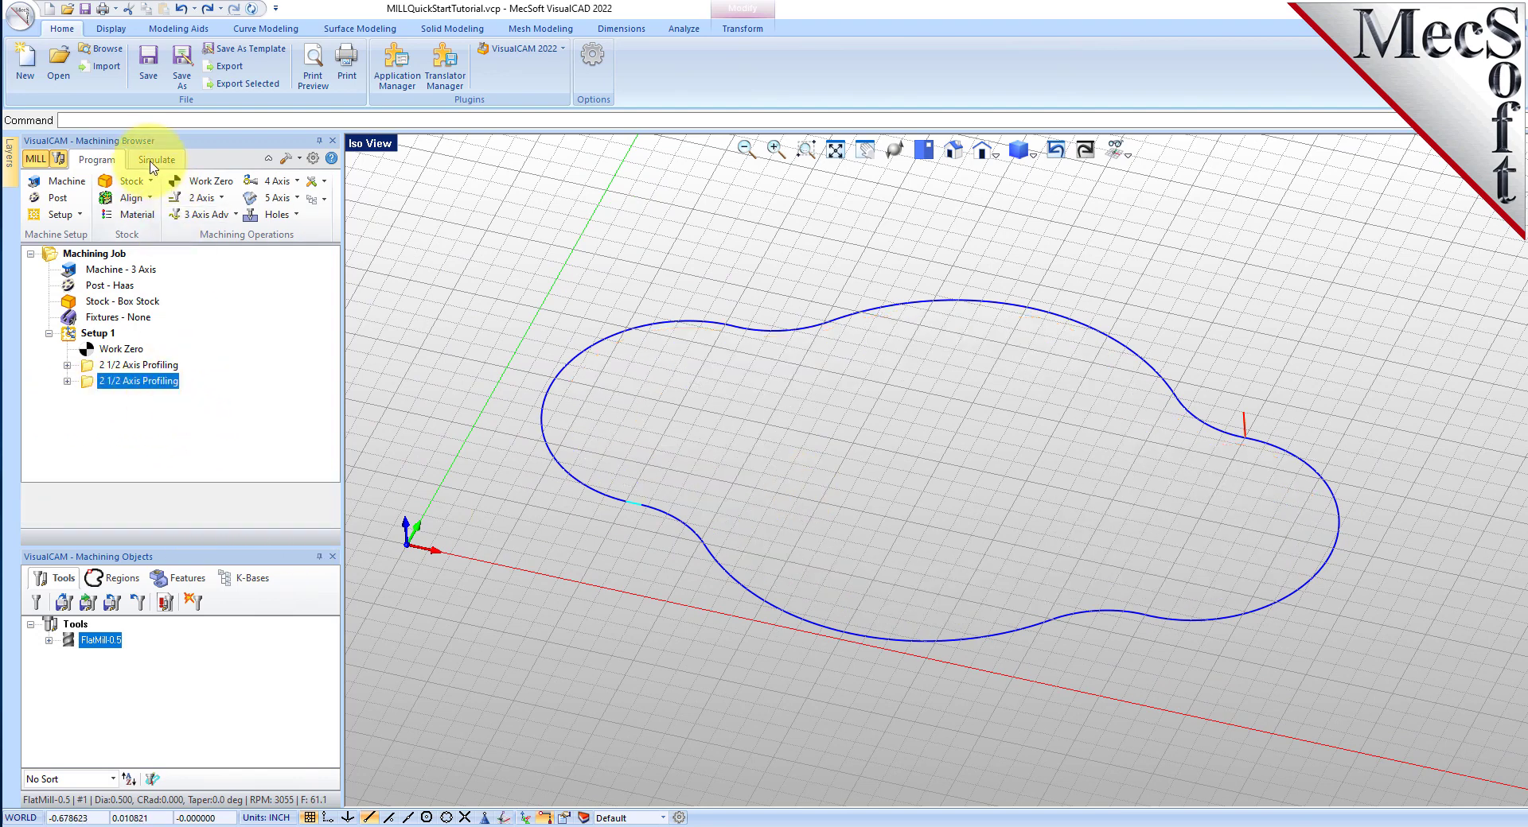
pyautogui.click(169, 202)
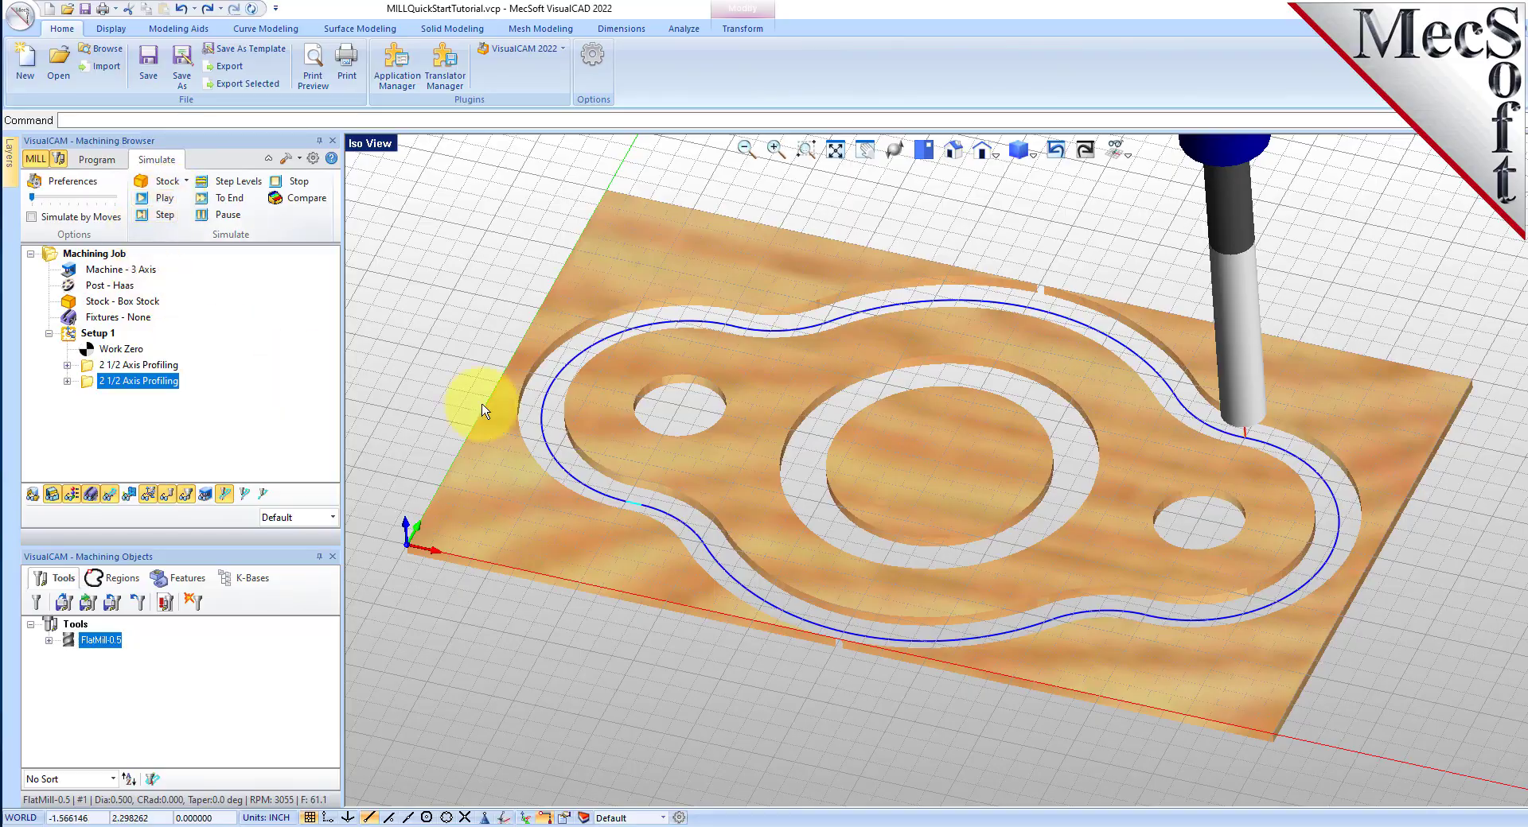
pyautogui.moveTo(935, 554)
pyautogui.mouseDown(button='right')
pyautogui.moveTo(928, 365)
pyautogui.moveTo(936, 555)
pyautogui.mouseUp(button='right')
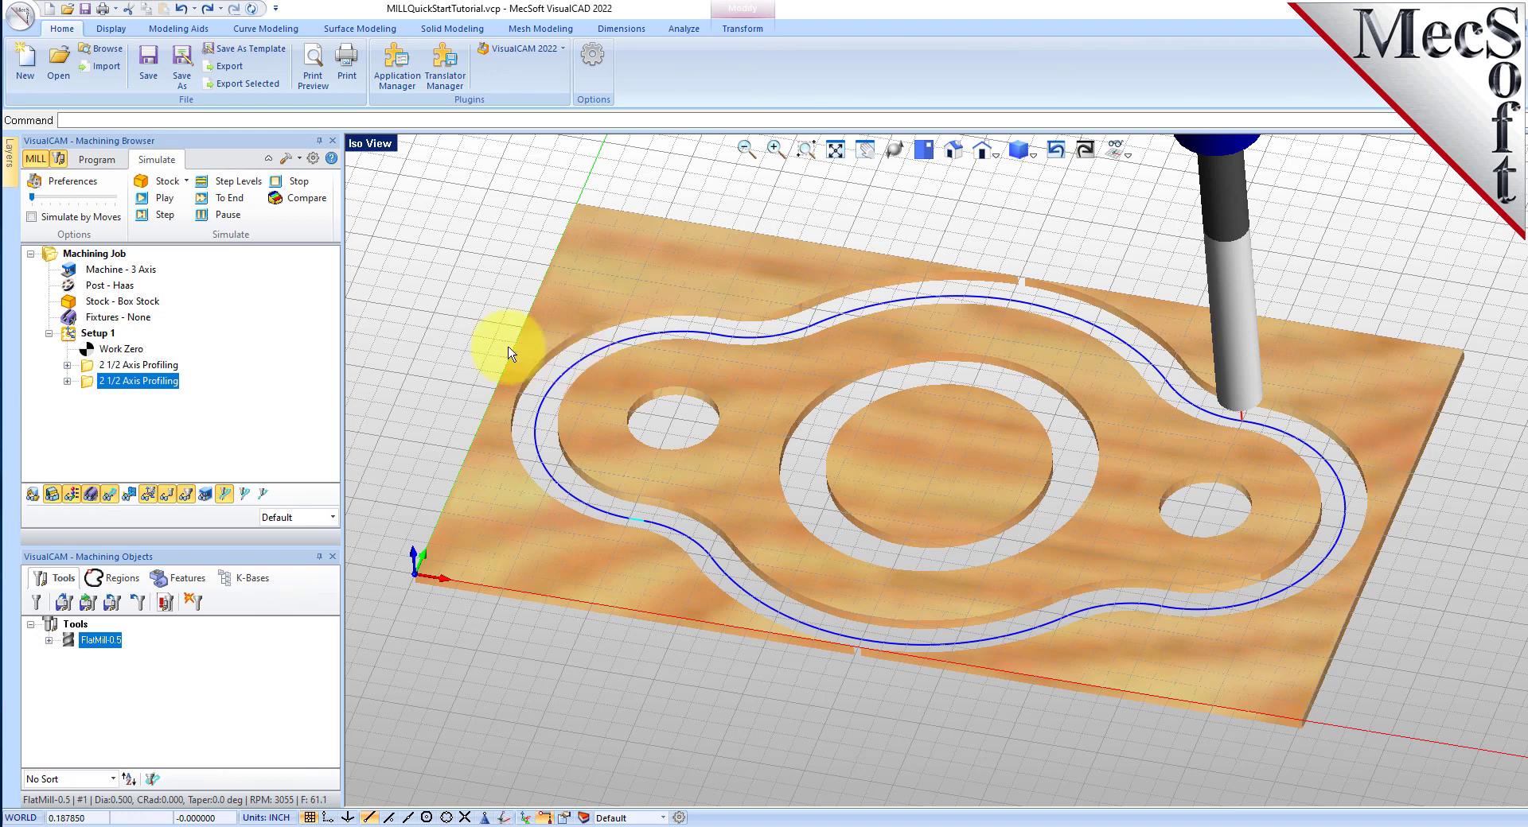
pyautogui.click(68, 337)
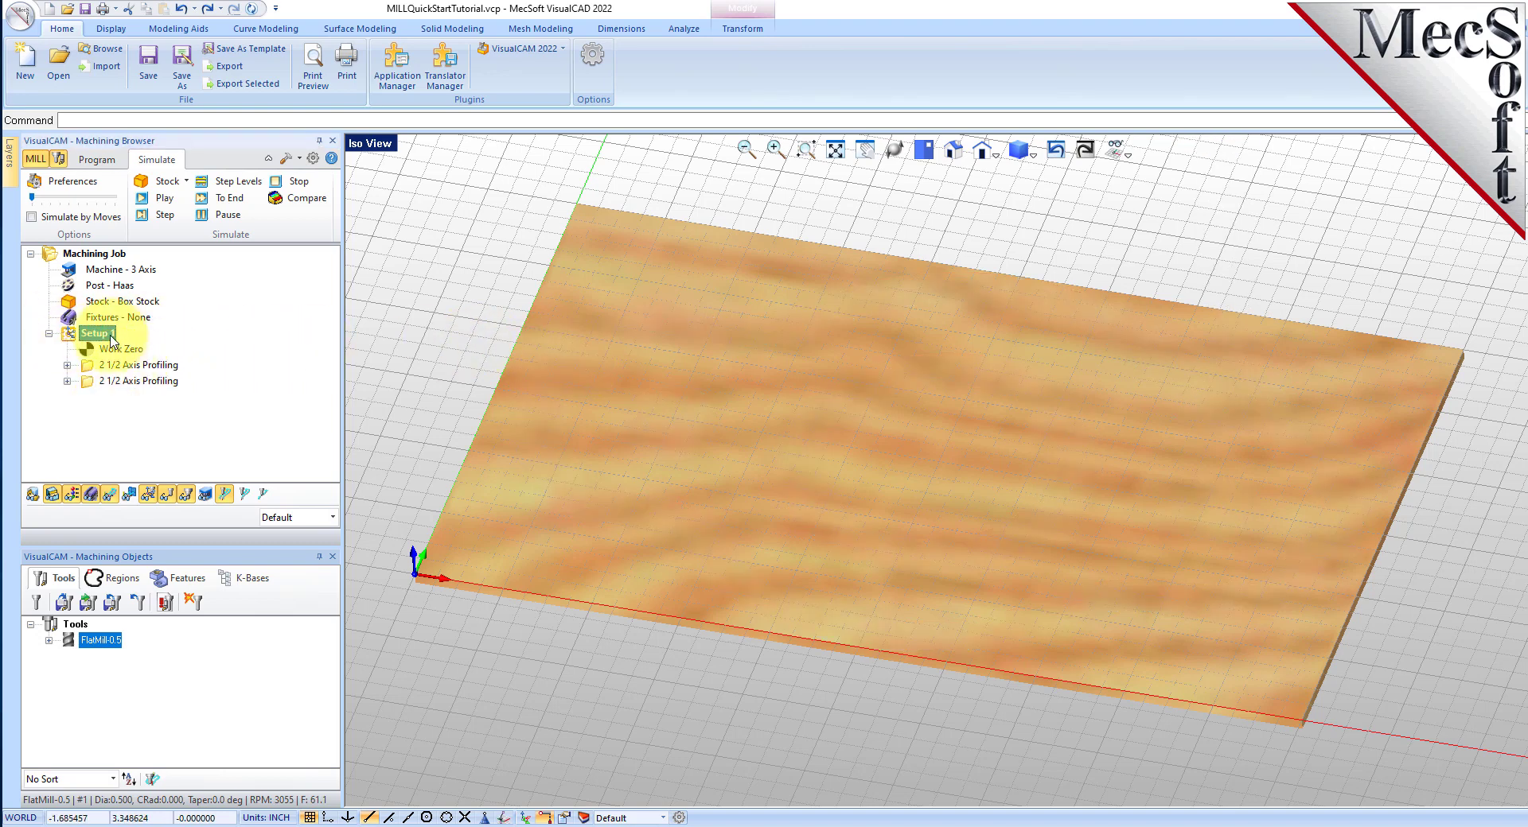
# Step: Post Setup 1 with the Haas post to MILLQuickStartTutorial_Setup 1.nc
pyautogui.rightClick(96, 336)
pyautogui.click(182, 387)
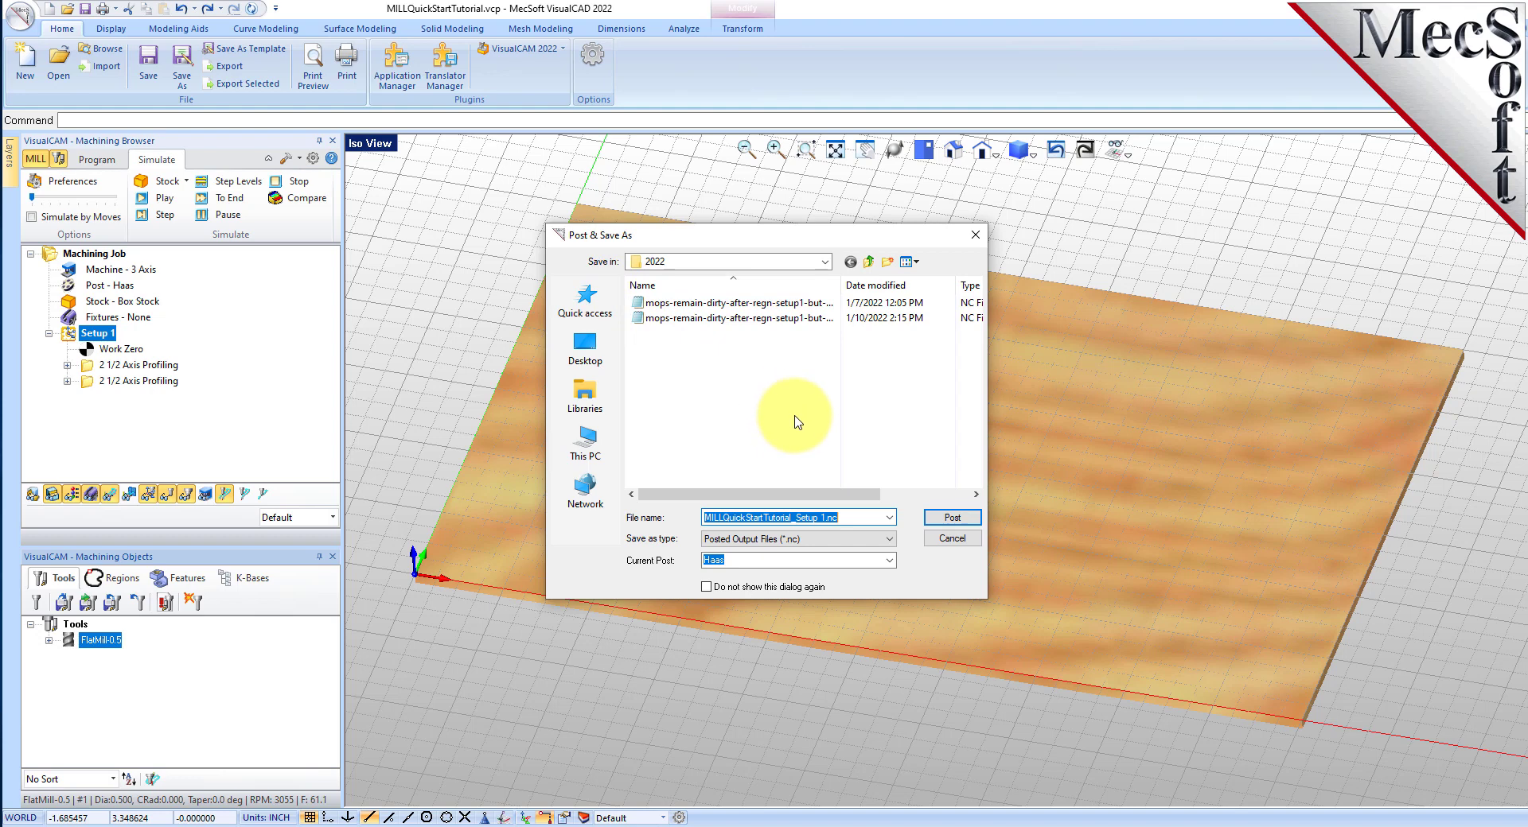
pyautogui.click(972, 523)
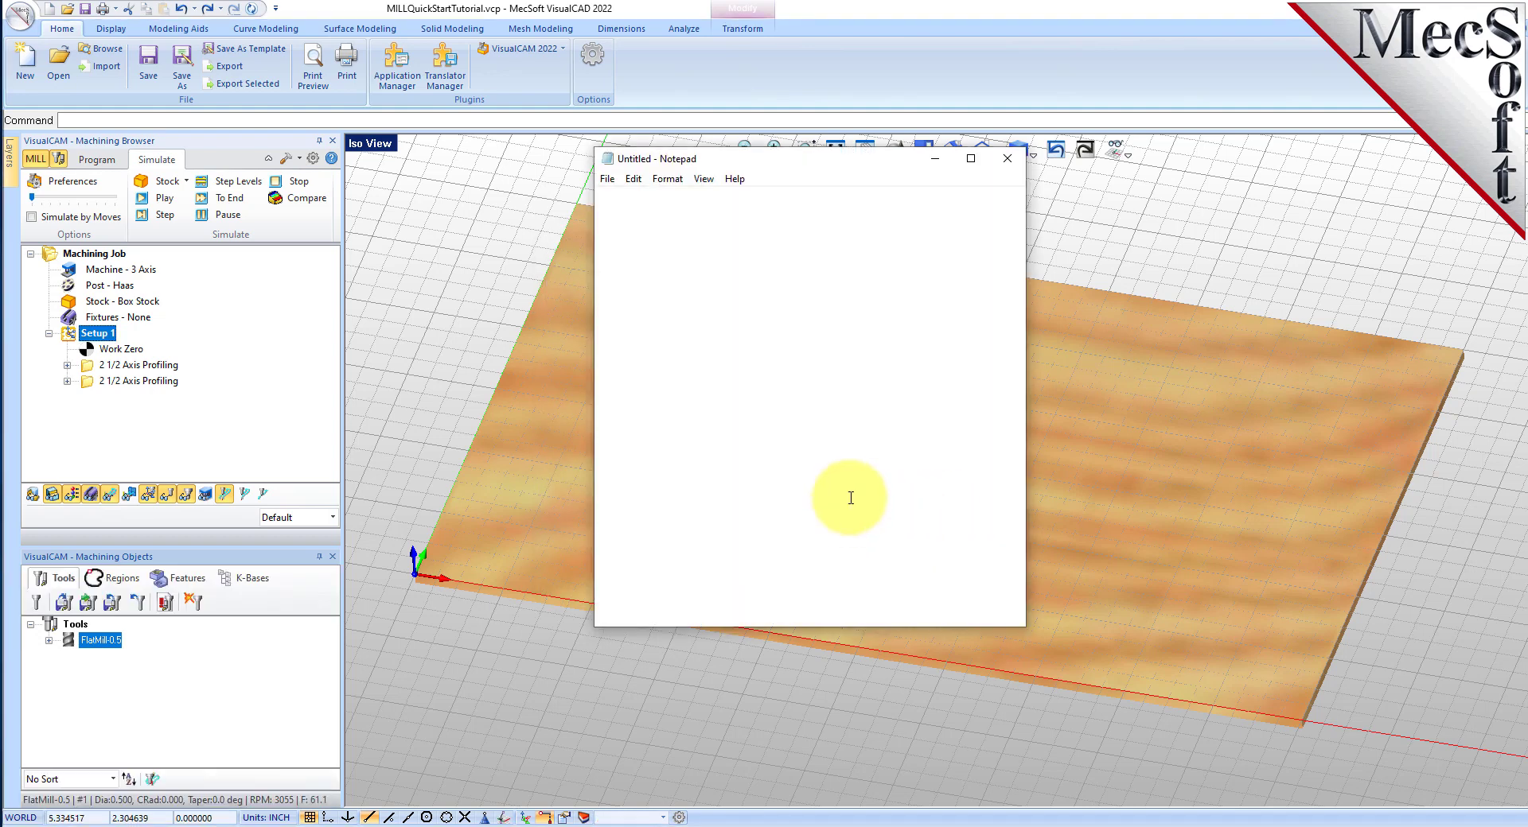
# Step: Scroll through the posted G-code in Notepad and close the file
pyautogui.moveTo(1018, 251); pyautogui.dragTo(1016, 130)
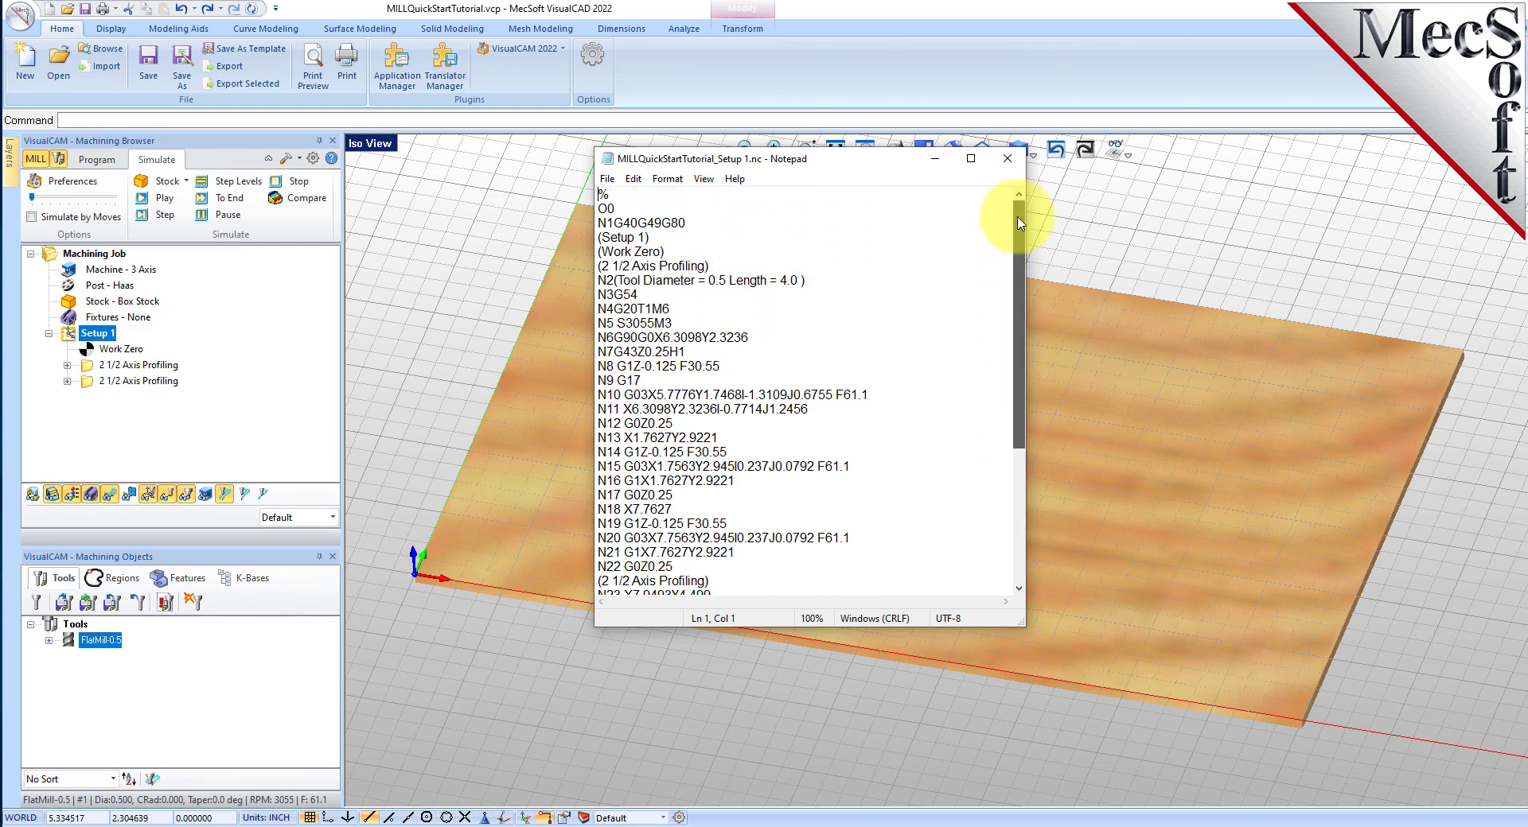
pyautogui.click(1007, 159)
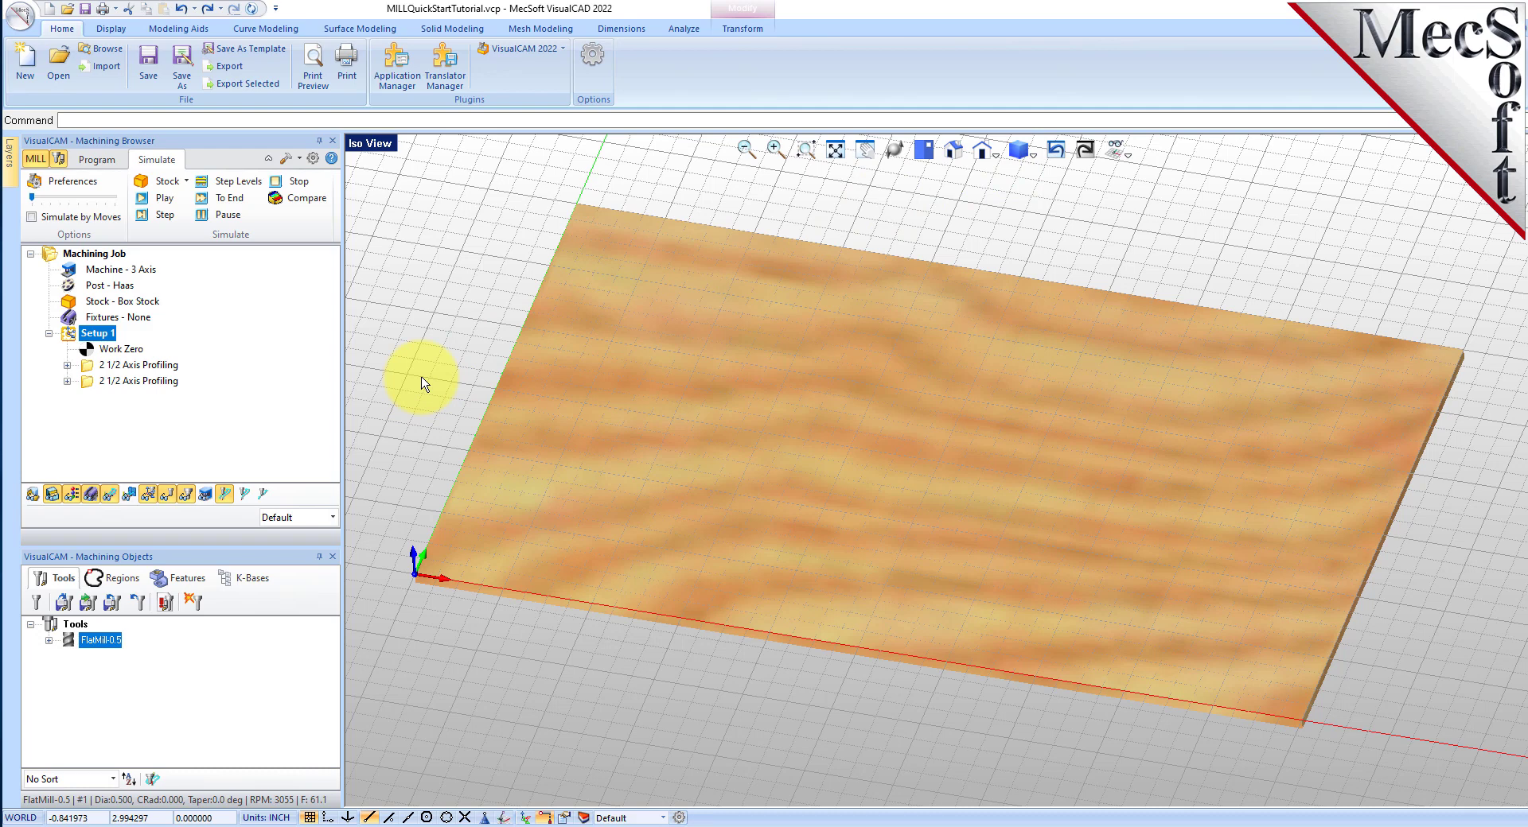
# Step: Review Setup 1's Machining Operations Information, totalling 0.72 min, then close it
pyautogui.click(109, 163)
pyautogui.click(888, 443)
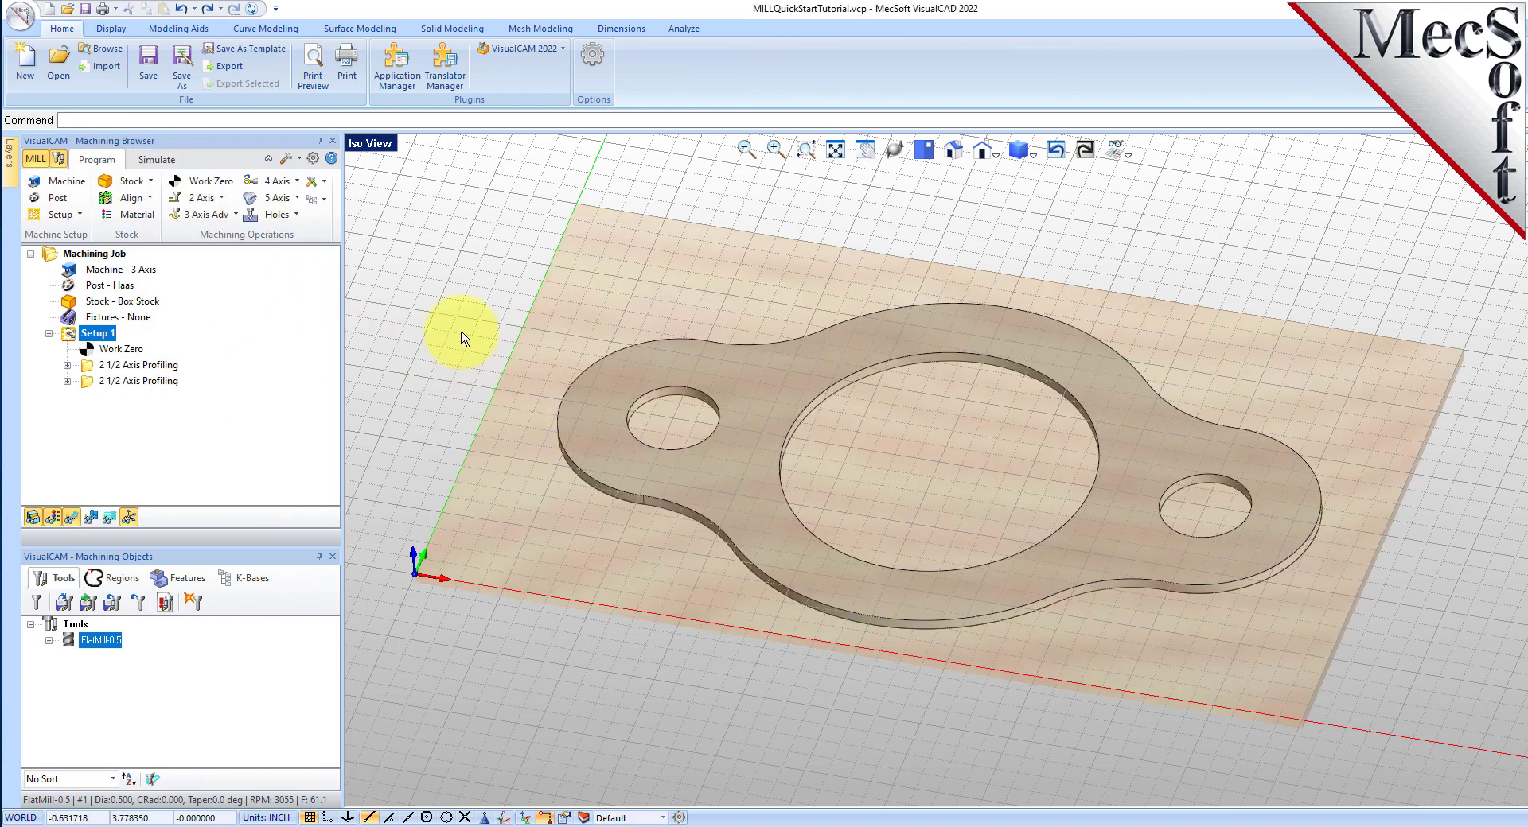
pyautogui.rightClick(108, 337)
pyautogui.click(254, 333)
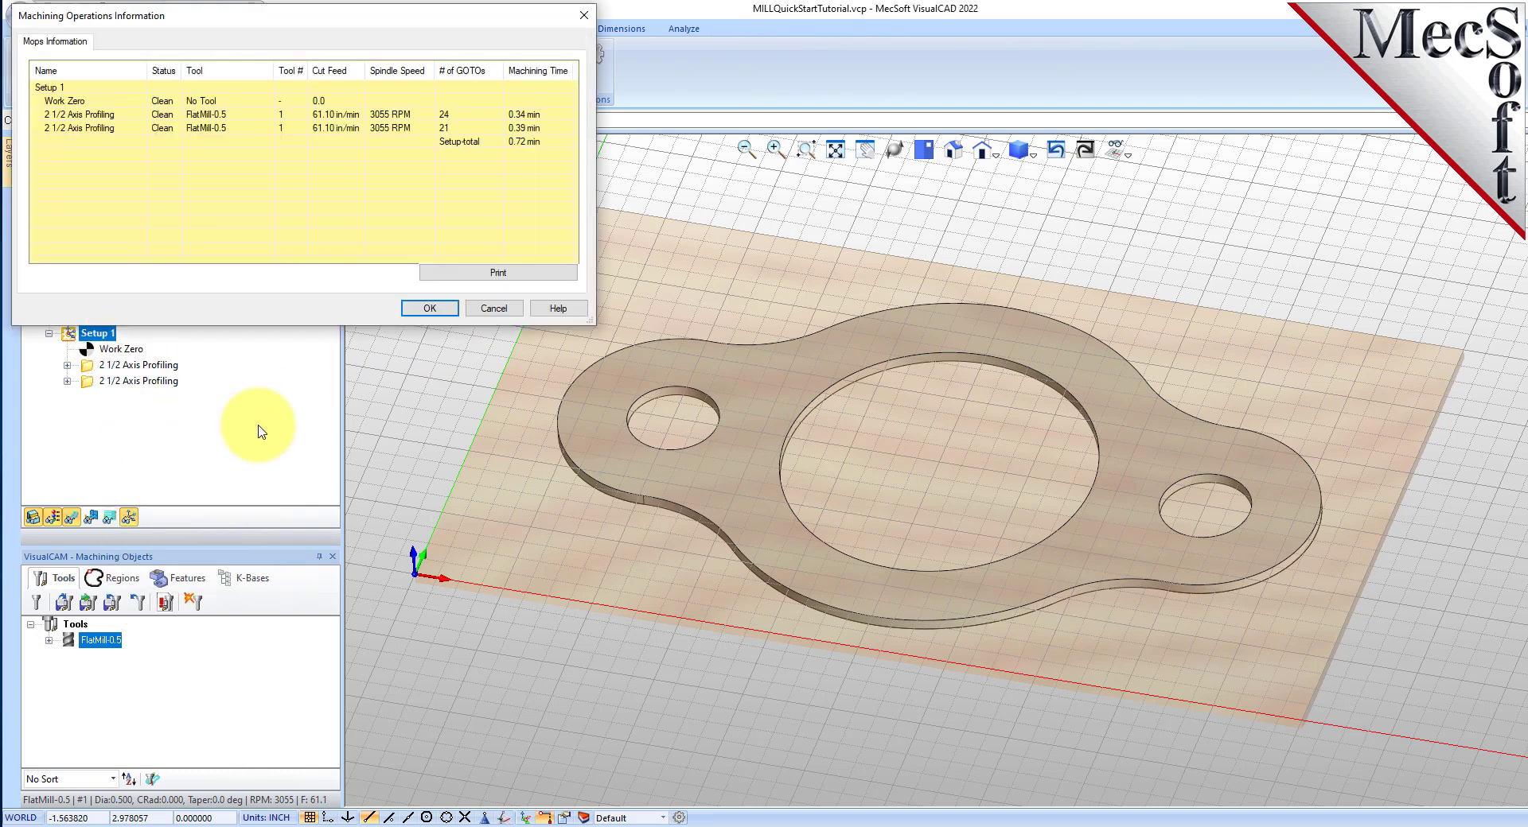
pyautogui.moveTo(282, 17); pyautogui.dragTo(544, 245)
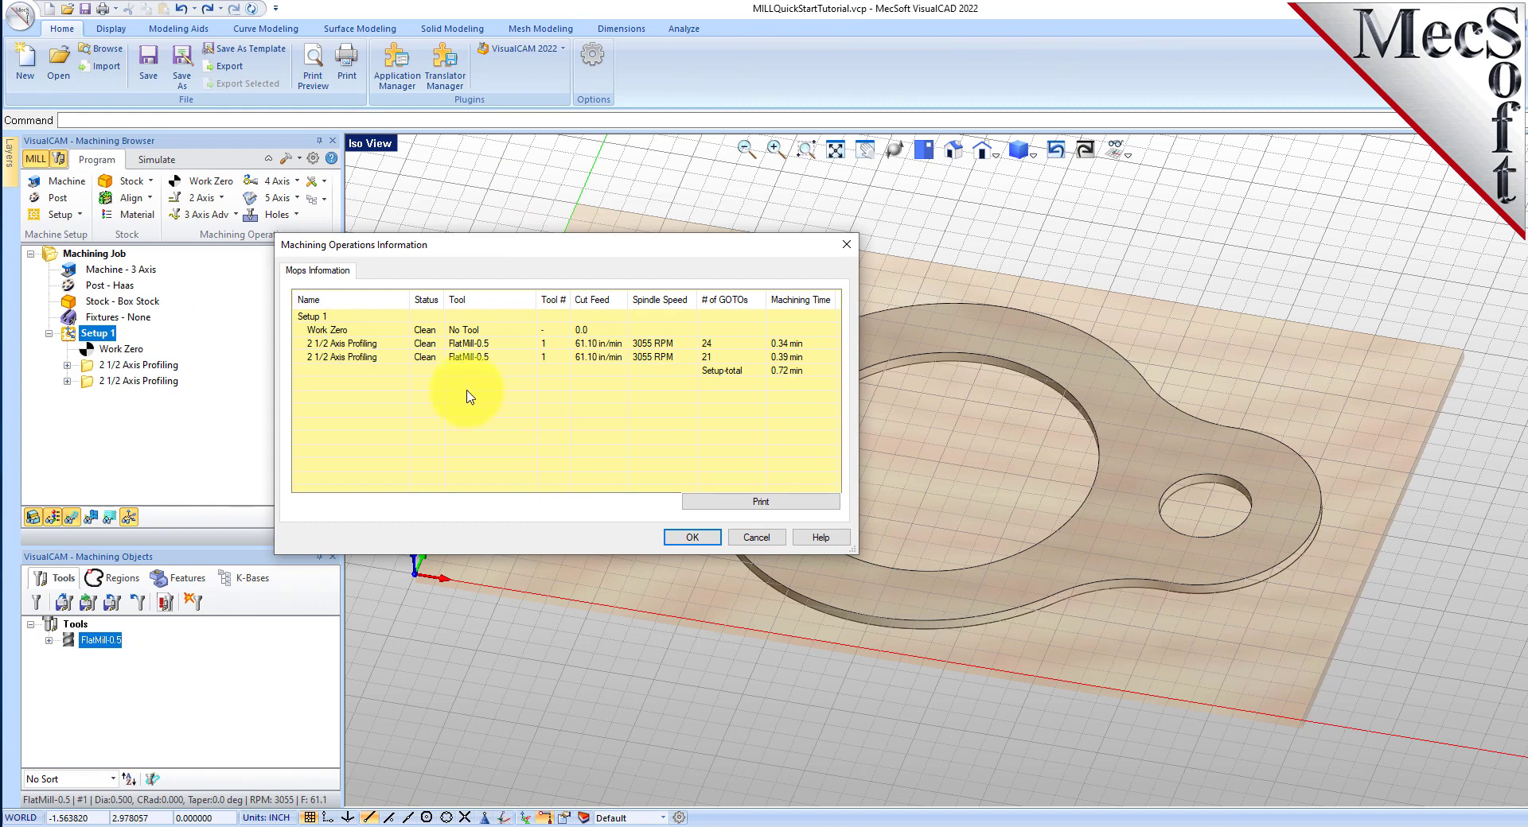
pyautogui.click(339, 344)
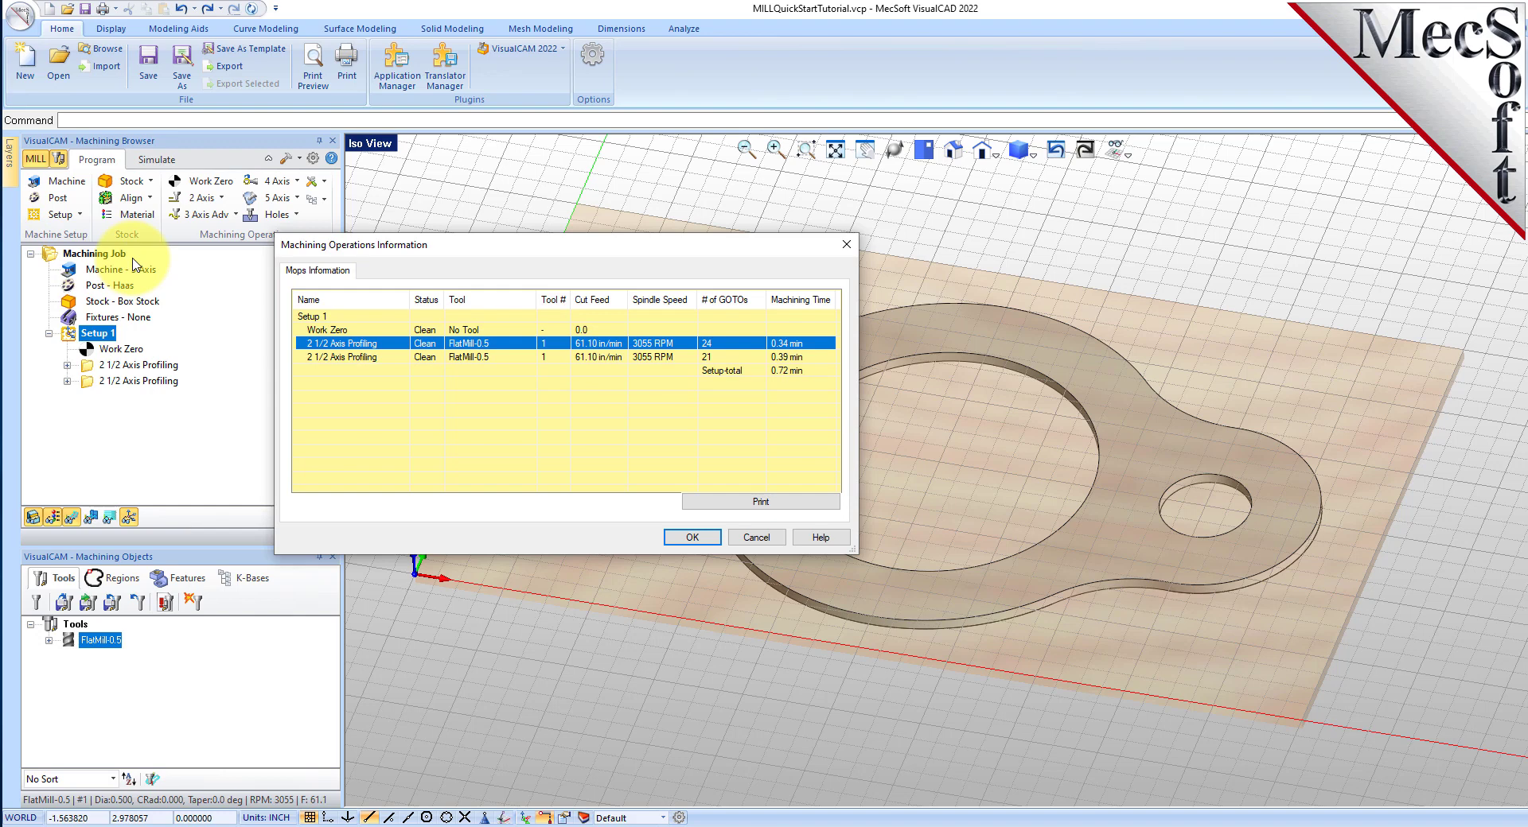
pyautogui.click(707, 539)
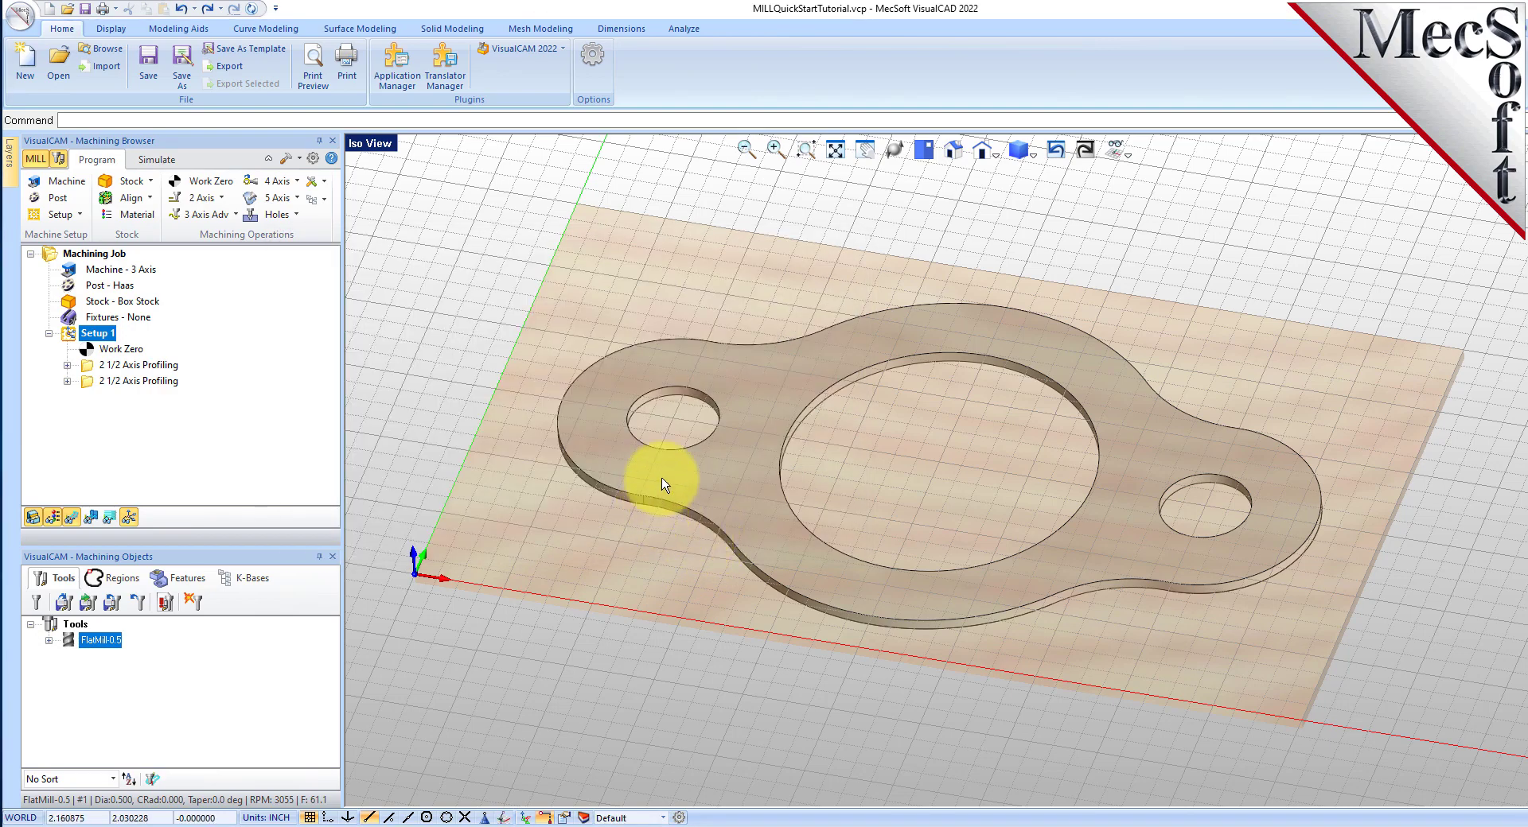
# Step: Reset to the isometric view and zoom in to frame the part and stock
pyautogui.click(953, 150)
pyautogui.scroll(10, 1020, 489)
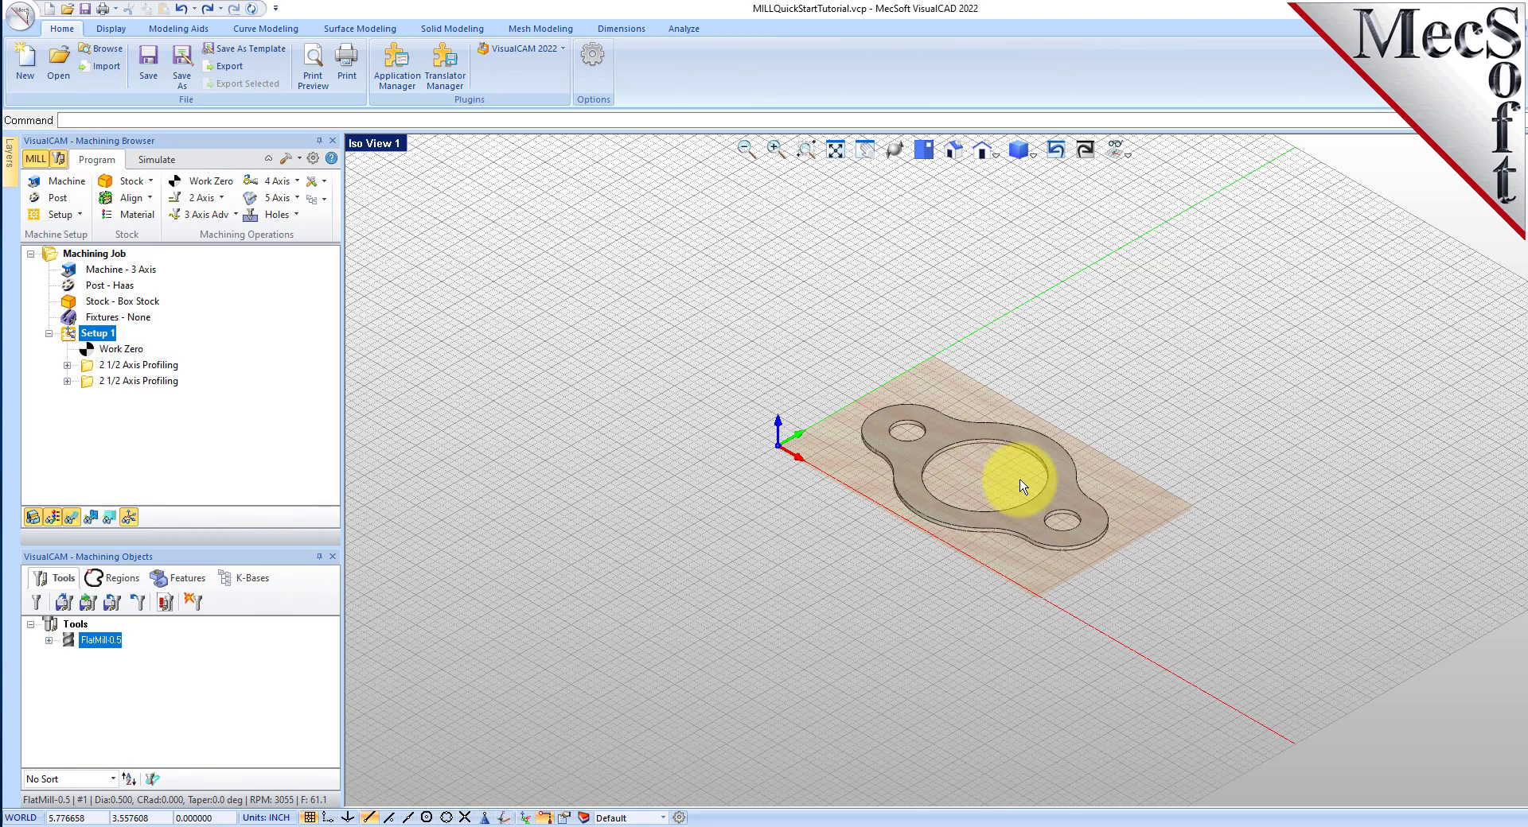
pyautogui.scroll(2, 1009, 488)
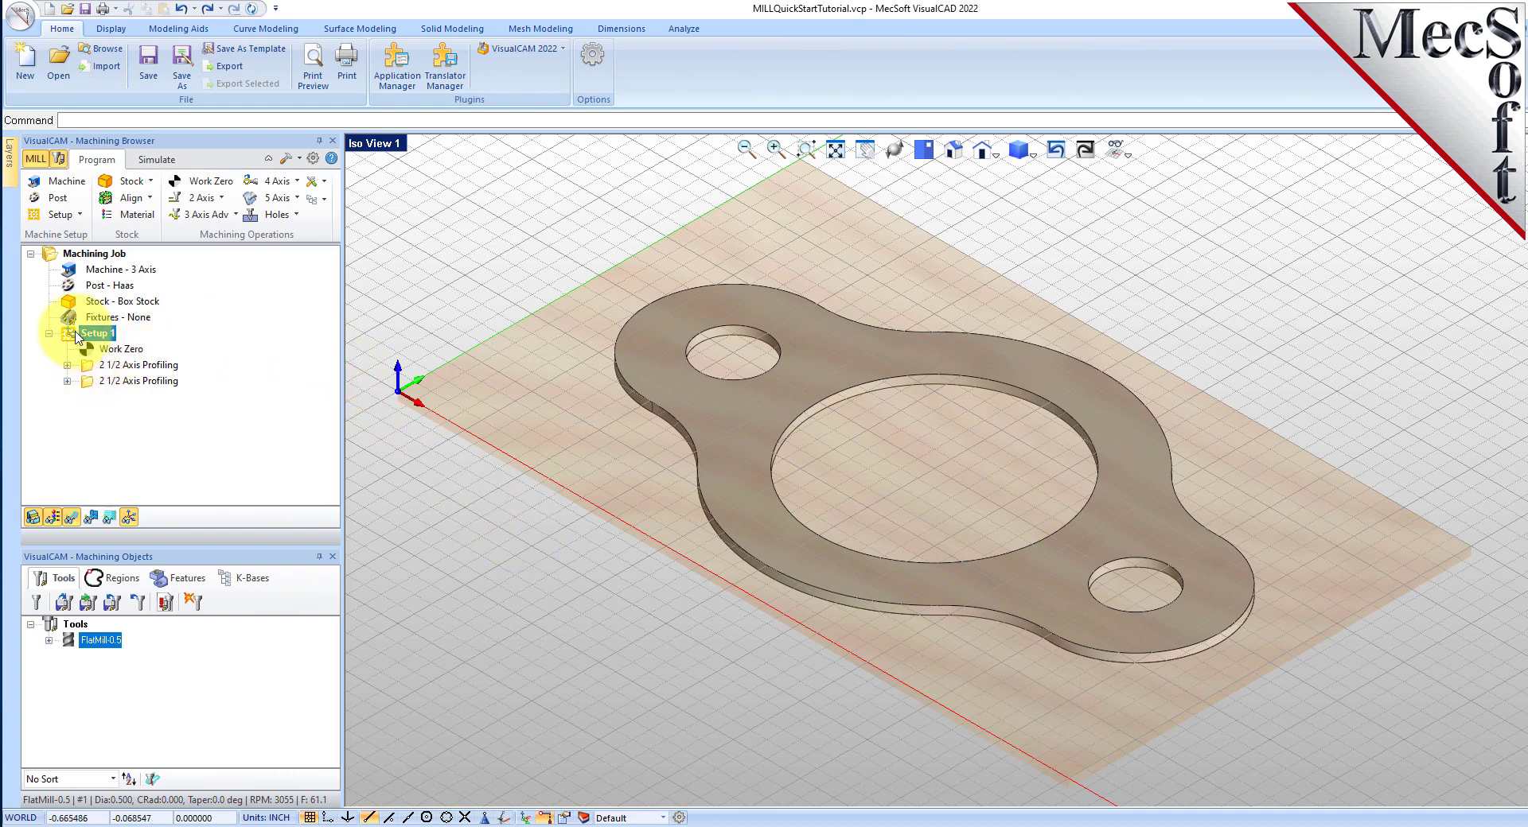
# Step: Generate Setup 1 shop documentation with the Template1 output template and save it as MILLQuickStartTutorial.htm
pyautogui.rightClick(101, 338)
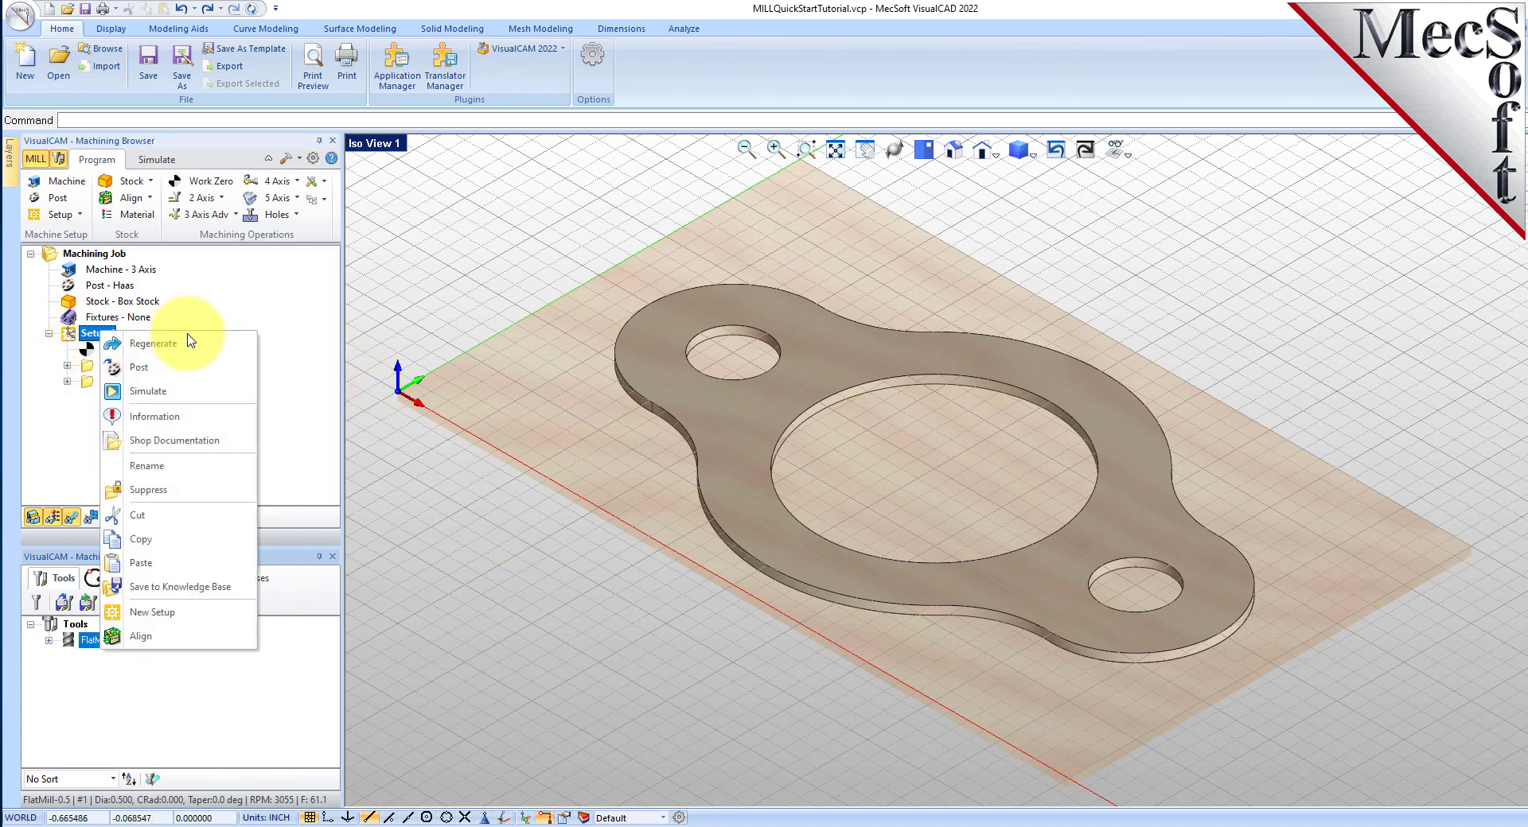
pyautogui.click(239, 444)
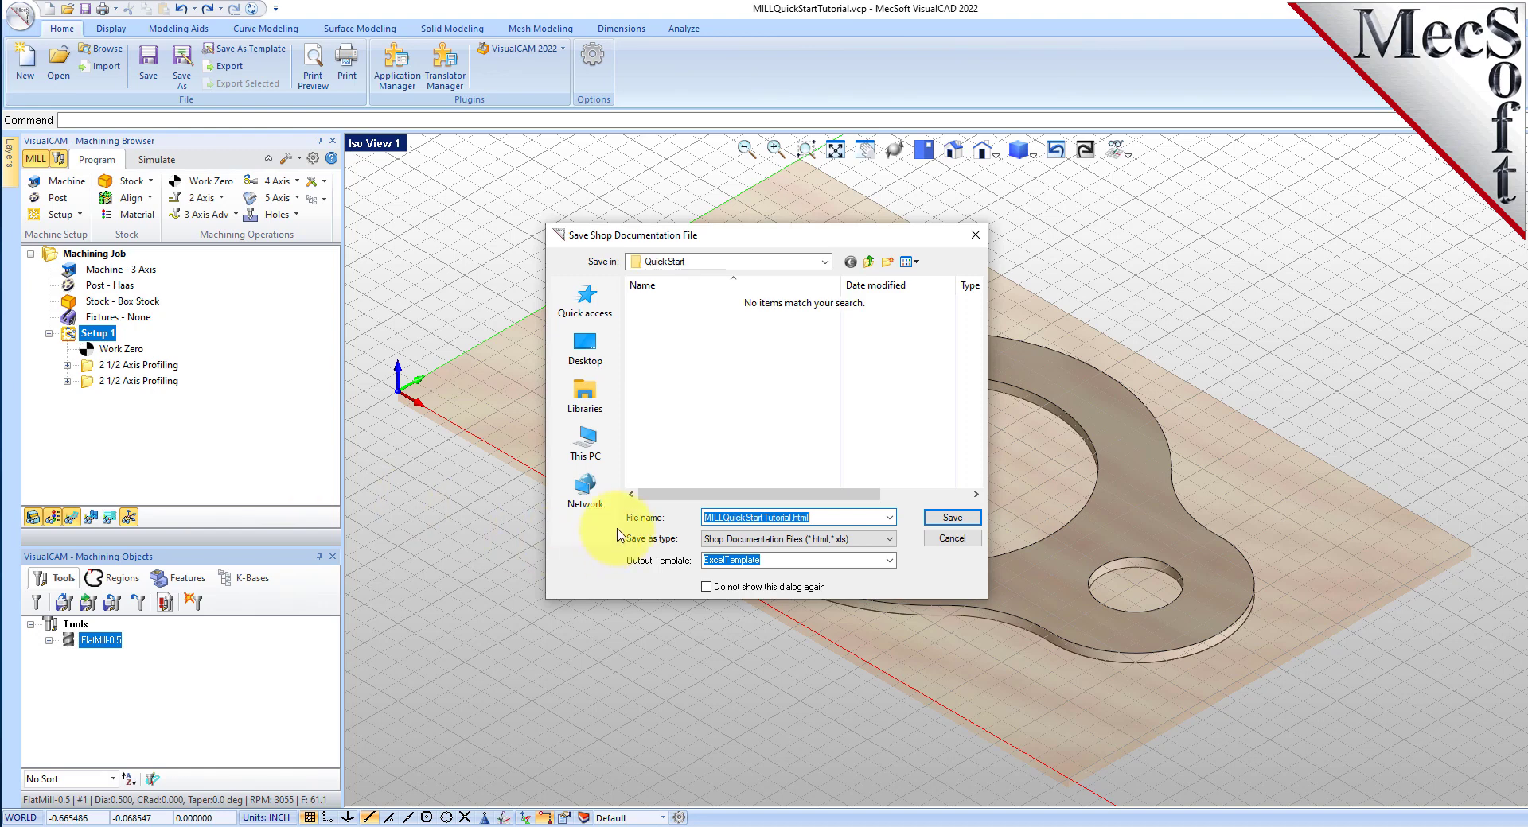
pyautogui.click(888, 560)
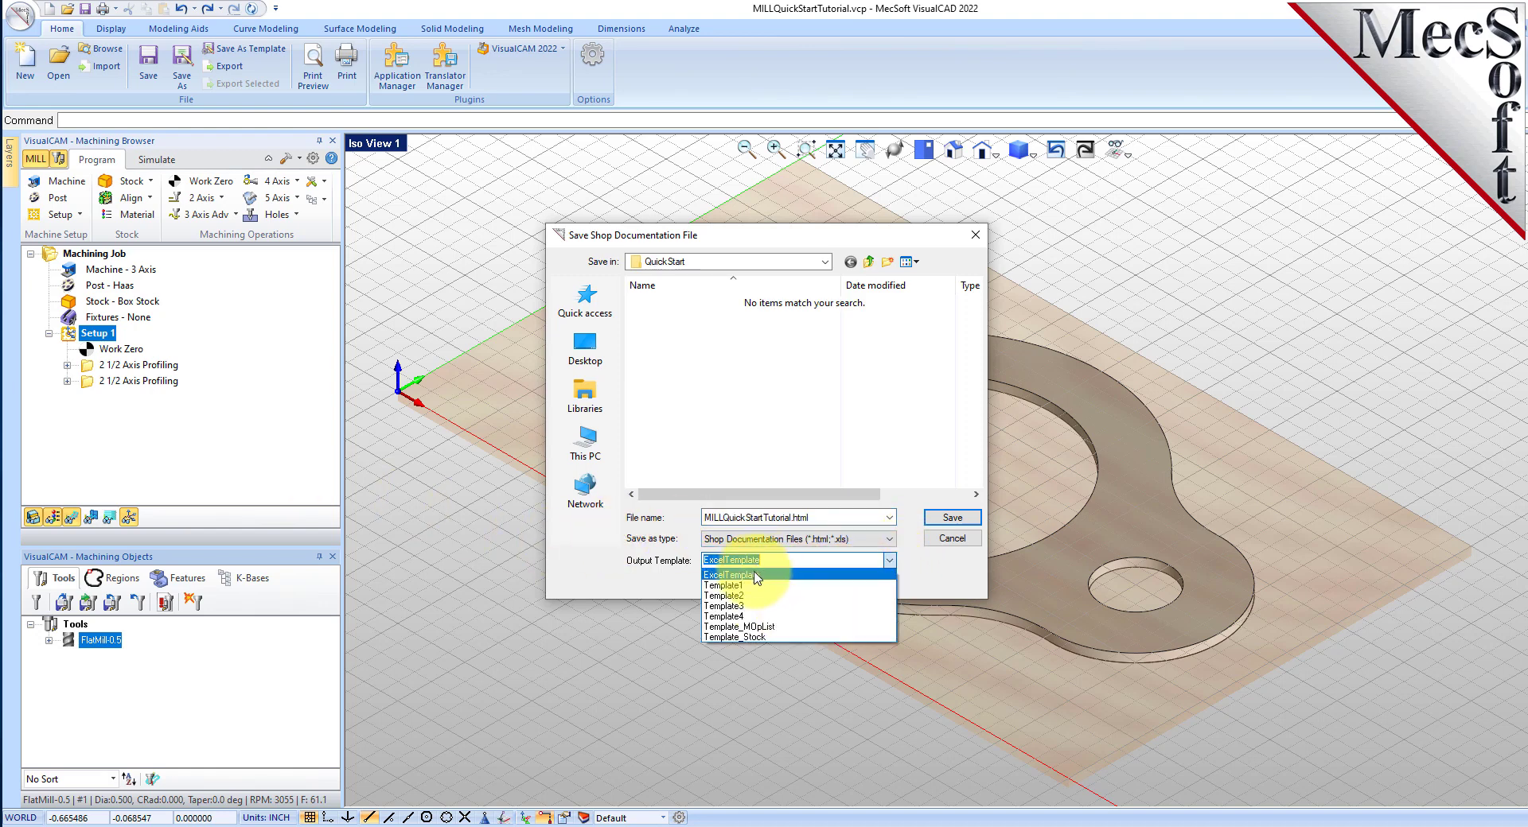
pyautogui.click(751, 586)
pyautogui.click(952, 517)
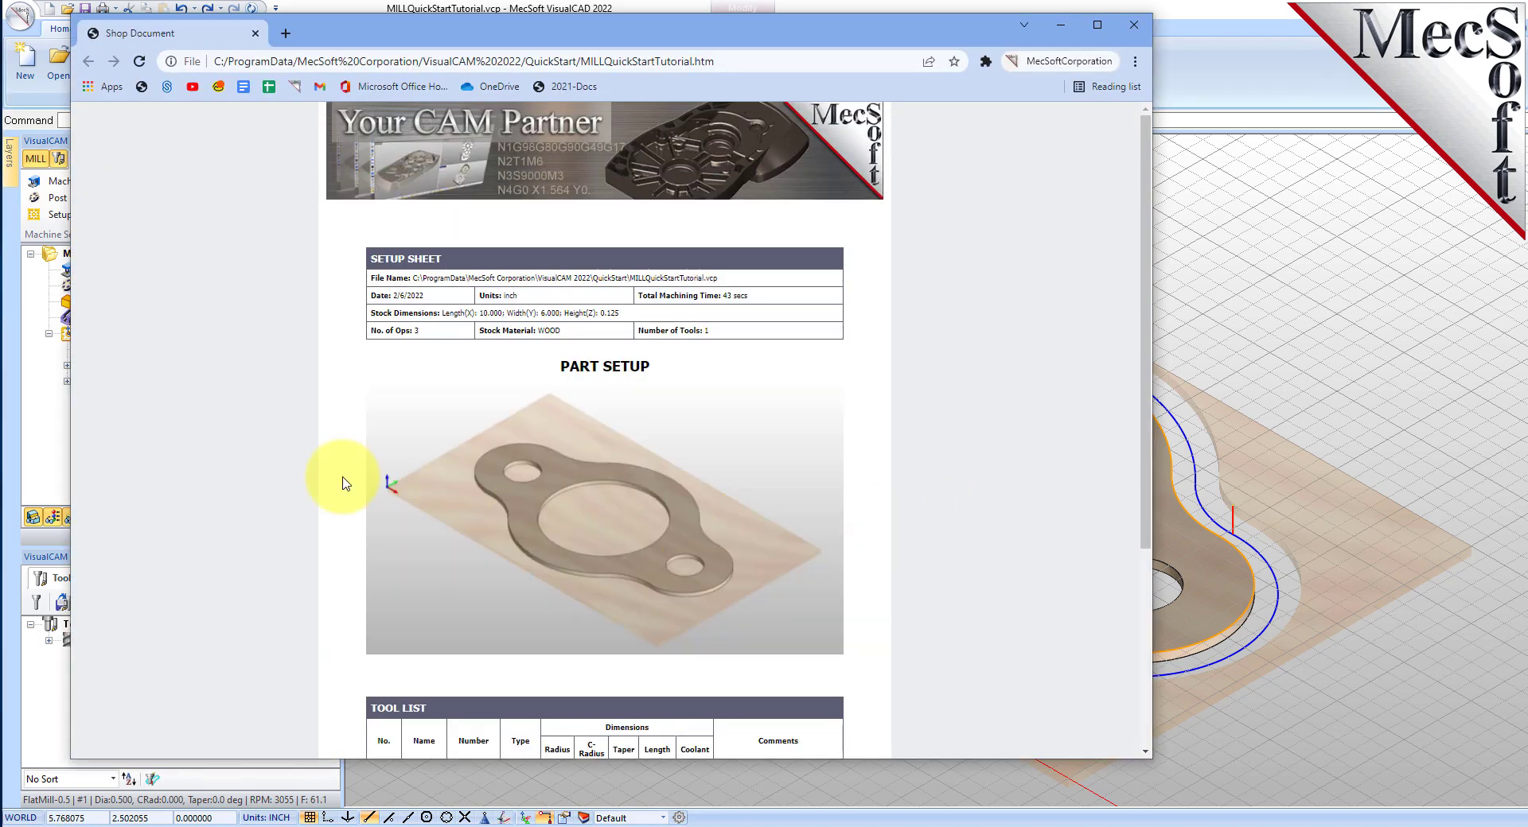
# Step: Move the Chrome window right, narrow it, and scroll to the FlatMill-0.5 tool and operations lists
pyautogui.moveTo(509, 34); pyautogui.dragTo(807, 36)
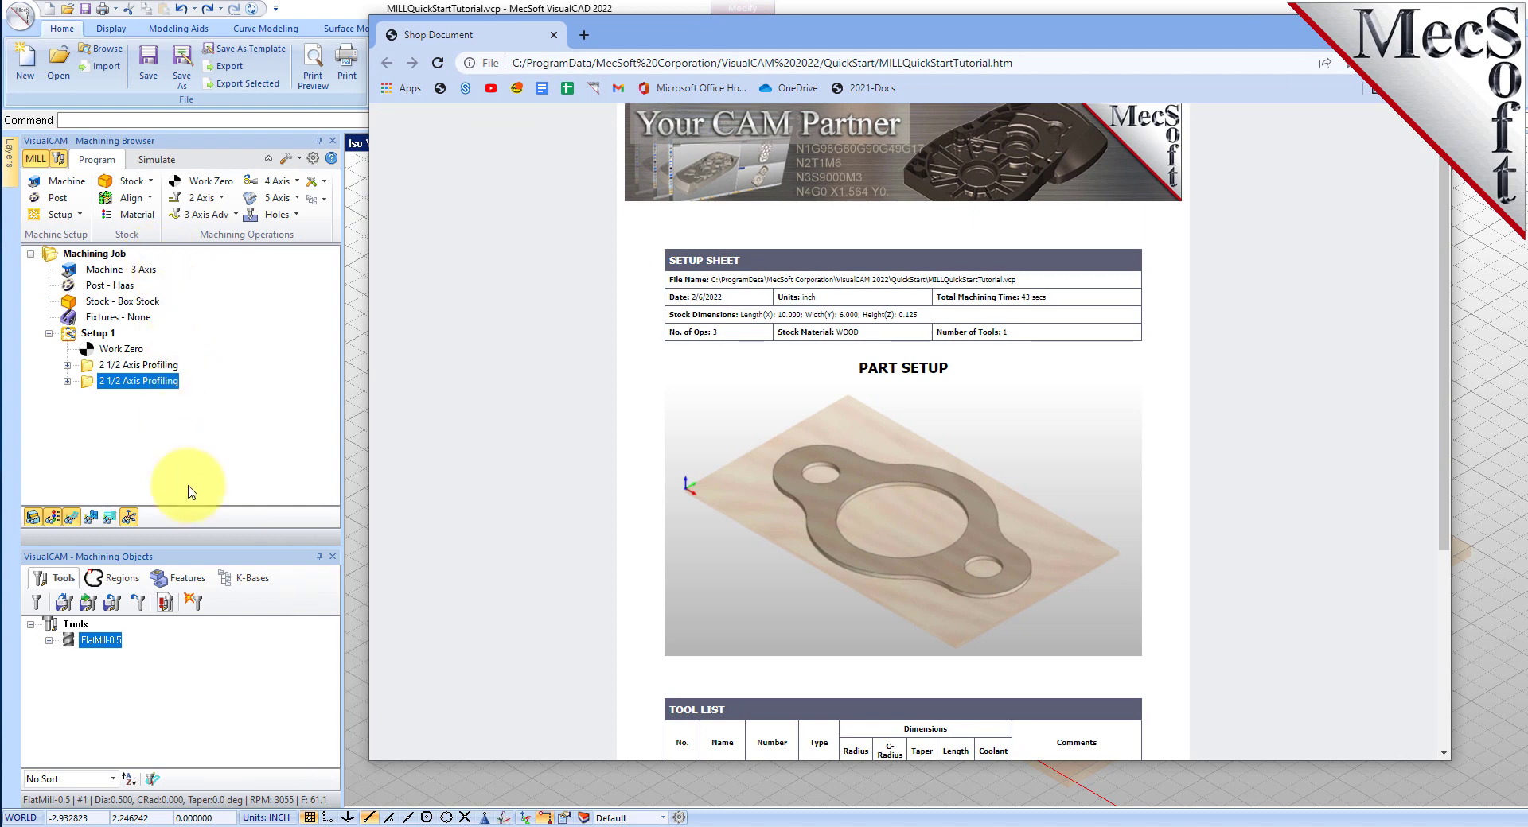
pyautogui.moveTo(1450, 408); pyautogui.dragTo(1176, 404)
pyautogui.scroll(-3, 1109, 239)
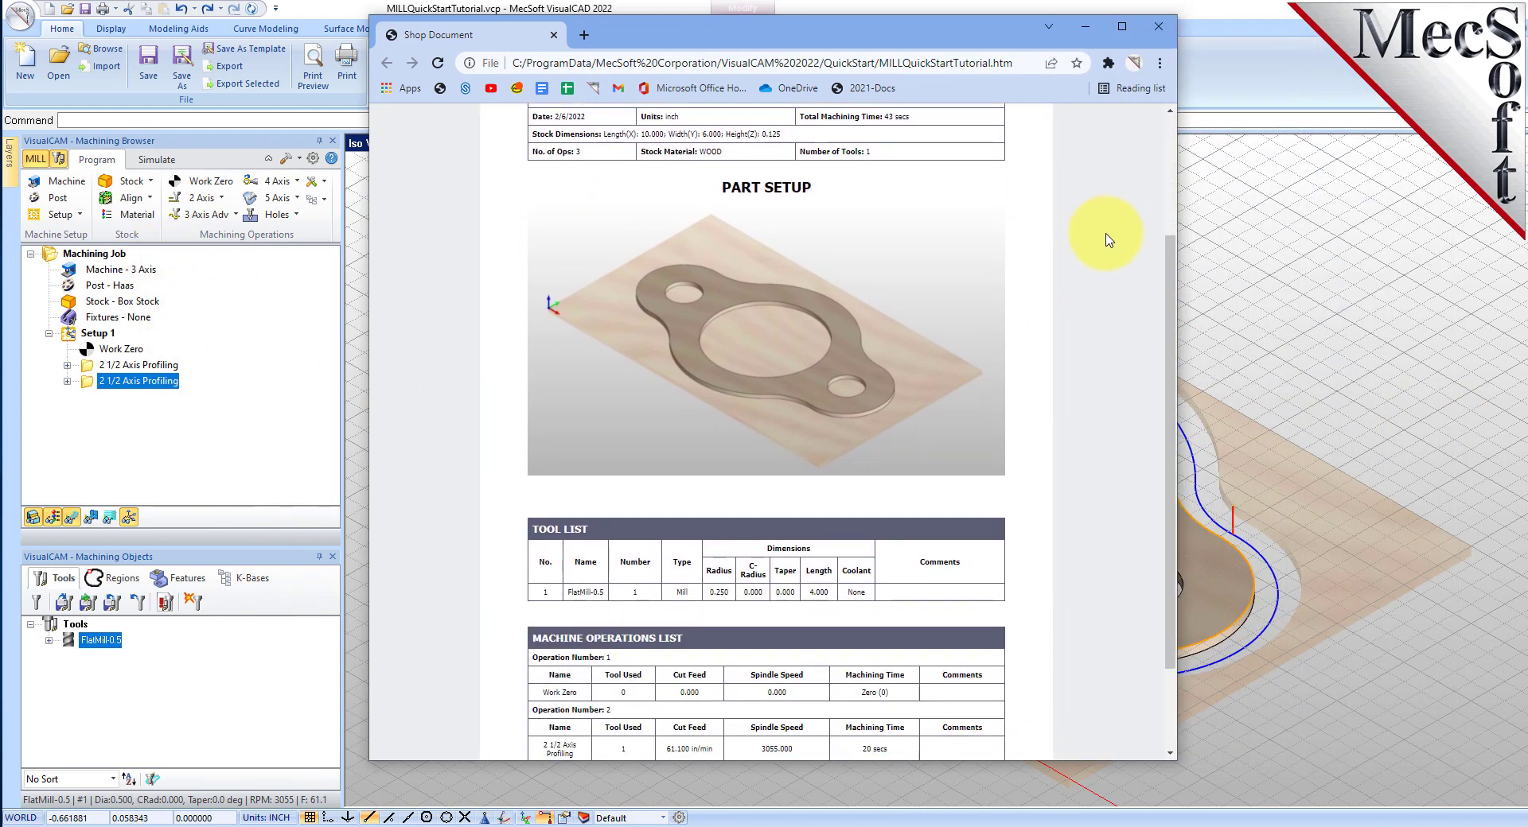
pyautogui.scroll(2, 910, 231)
pyautogui.moveTo(784, 236); pyautogui.dragTo(808, 300)
pyautogui.scroll(-3, 879, 273)
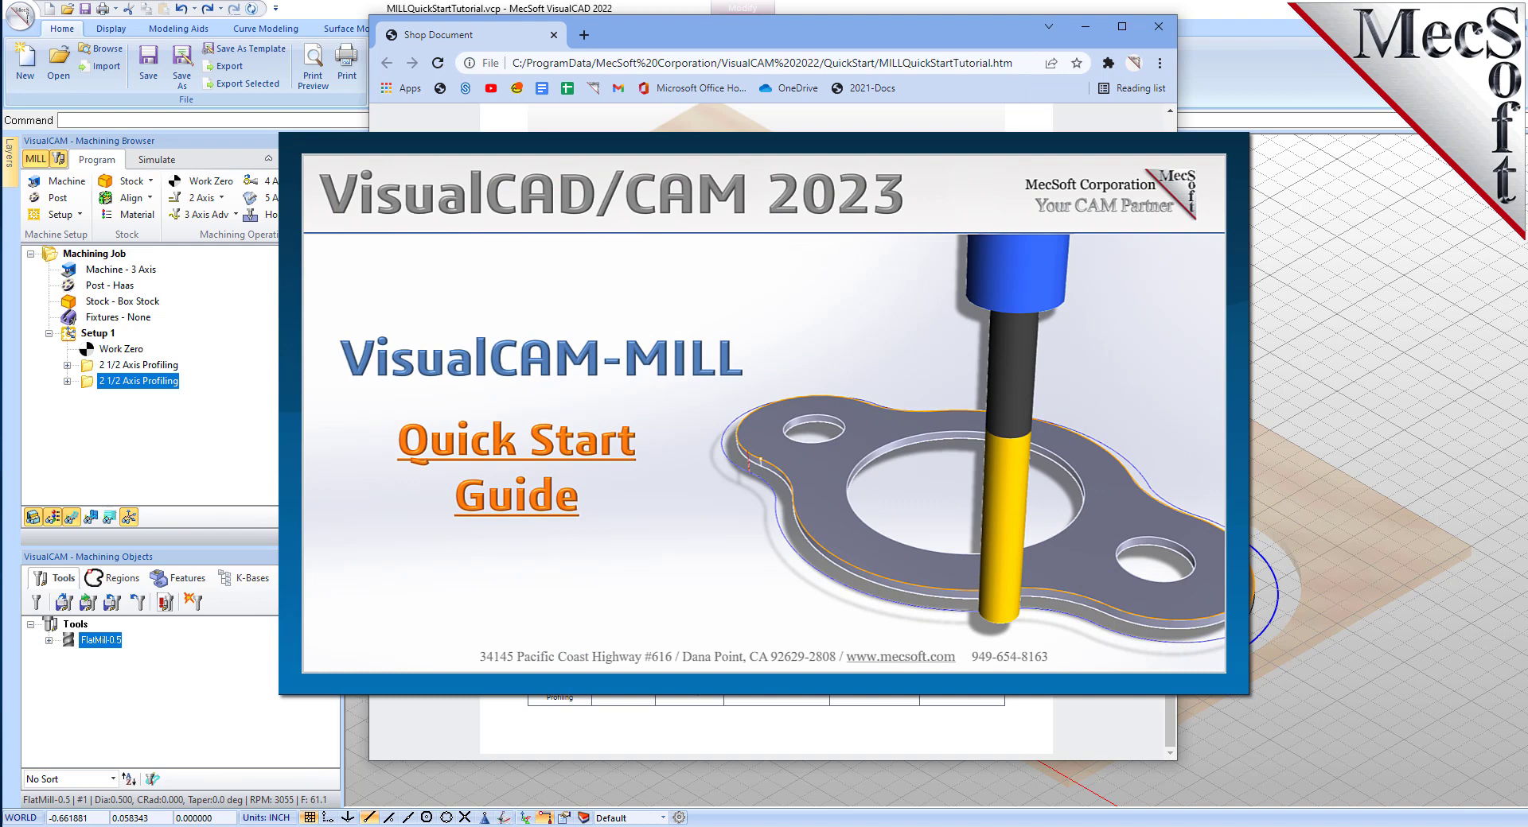
pyautogui.doubleClick(559, 699)
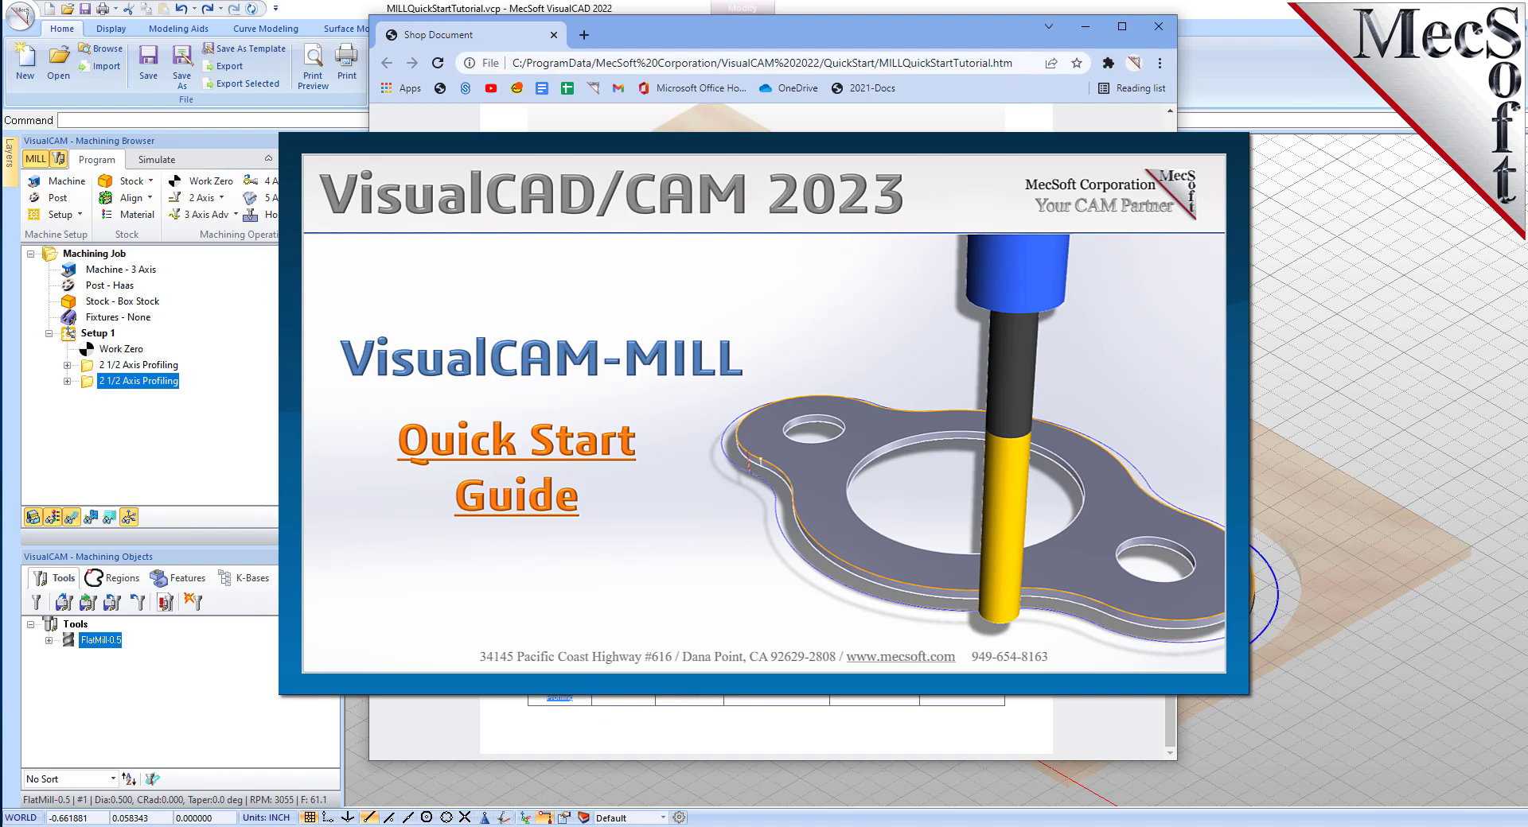